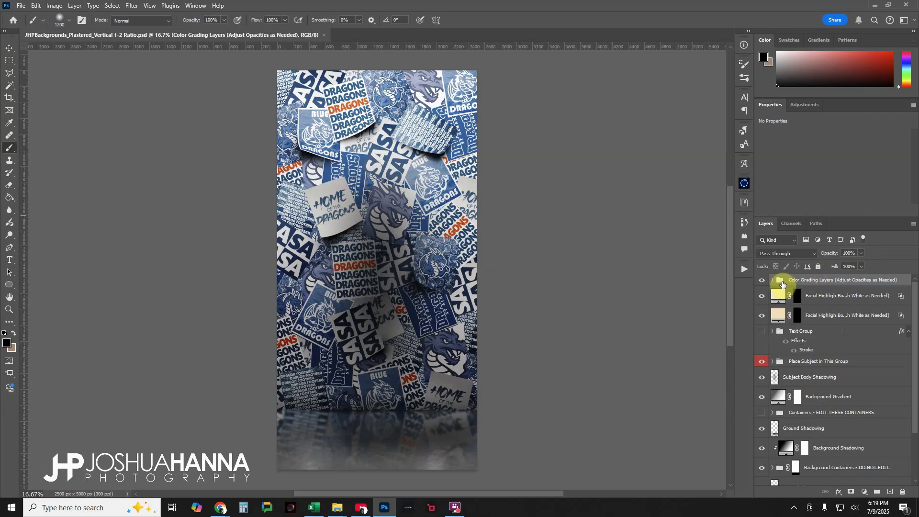
Compare the poster with and without the Color Grading Layers group, and inspect the darker and lighter skin facial highlight layers and mask
left_click(763, 281)
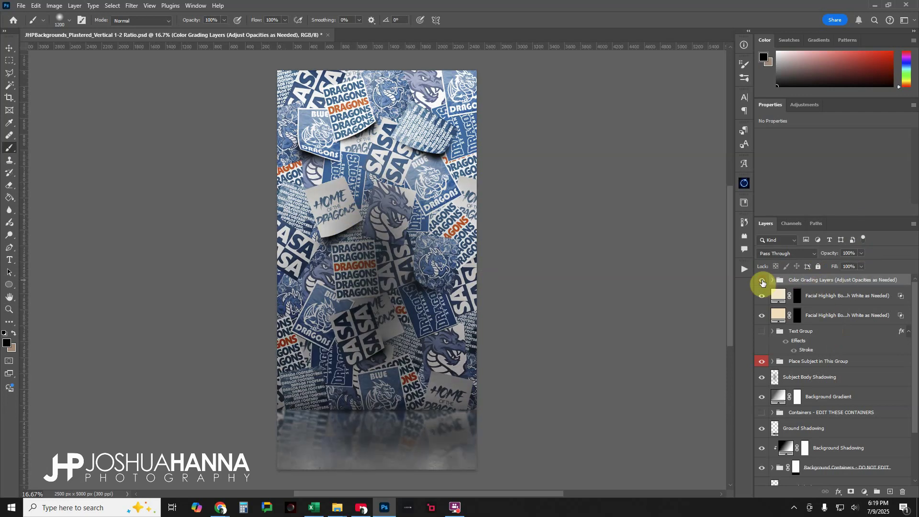
left_click(762, 281)
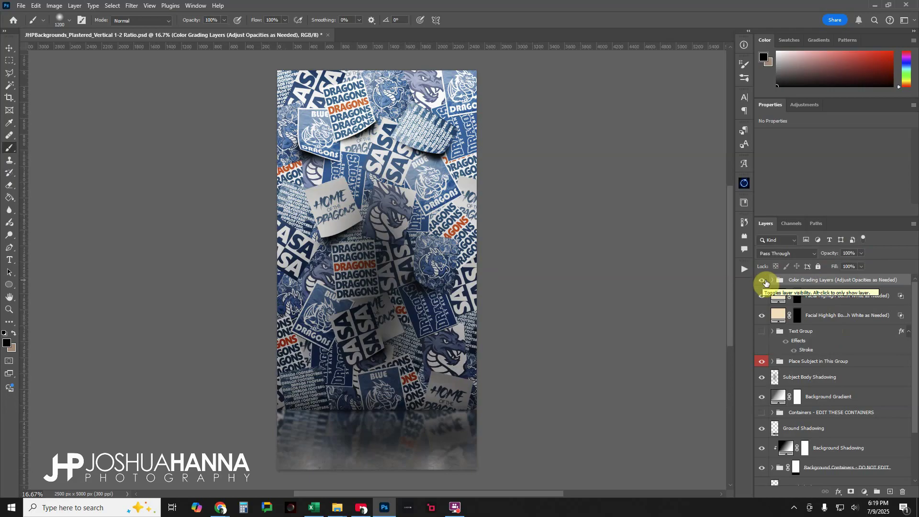
left_click(826, 298)
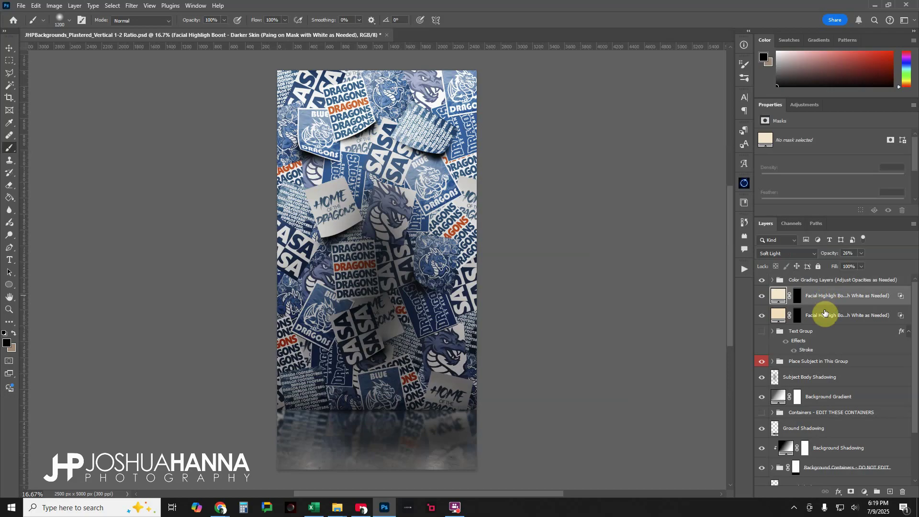
left_click(823, 315)
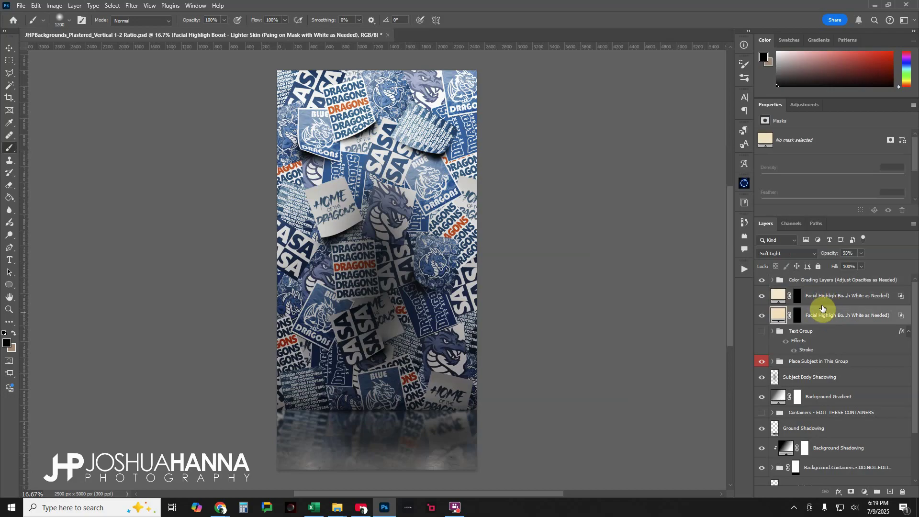
left_click(819, 298)
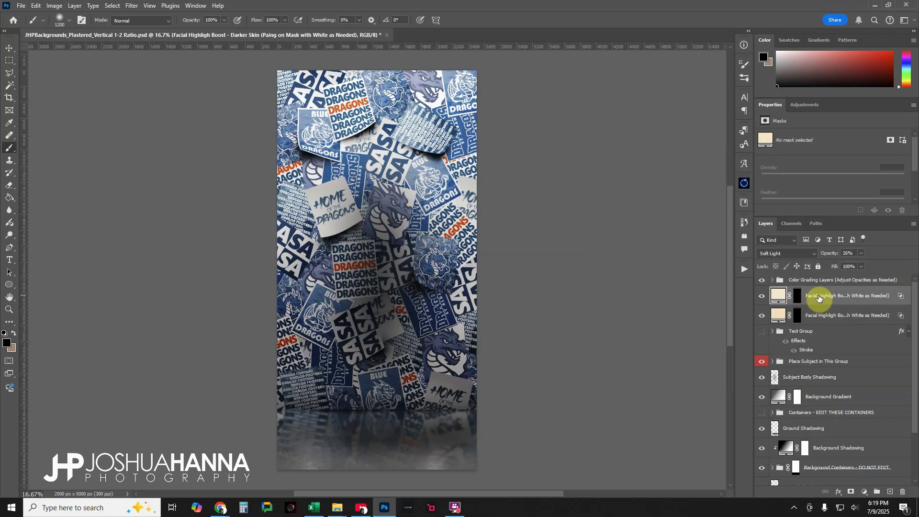
left_click(800, 316)
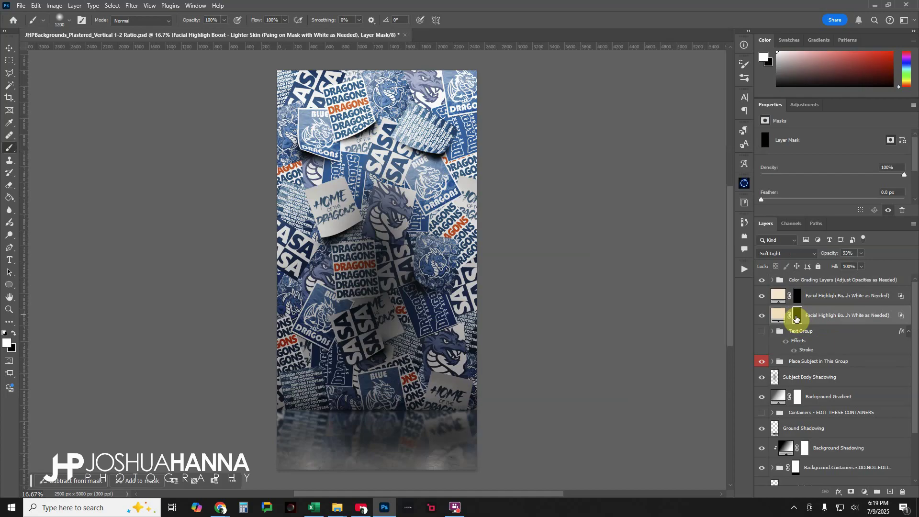
Widen the layer list and correct "Paing" to "Paint" in the darker skin facial highlight layer's name
left_click_drag(755, 335, 671, 337)
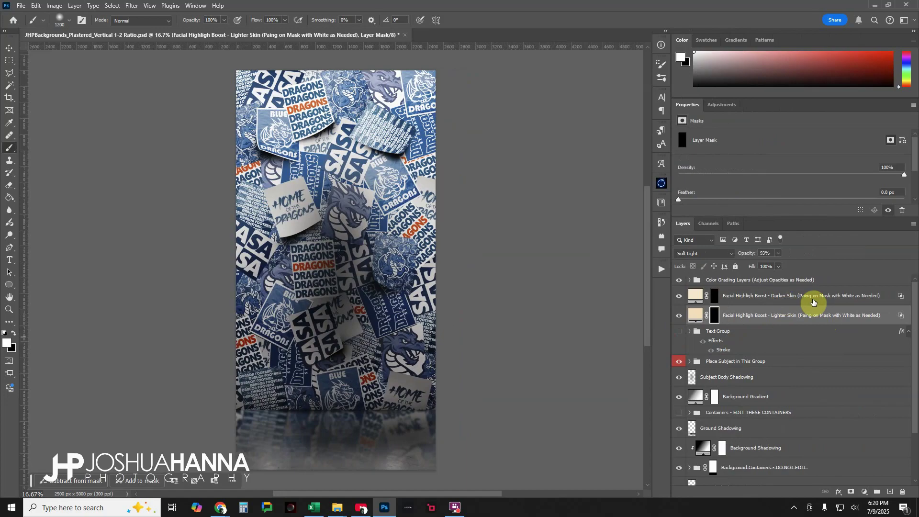
double_click(807, 299)
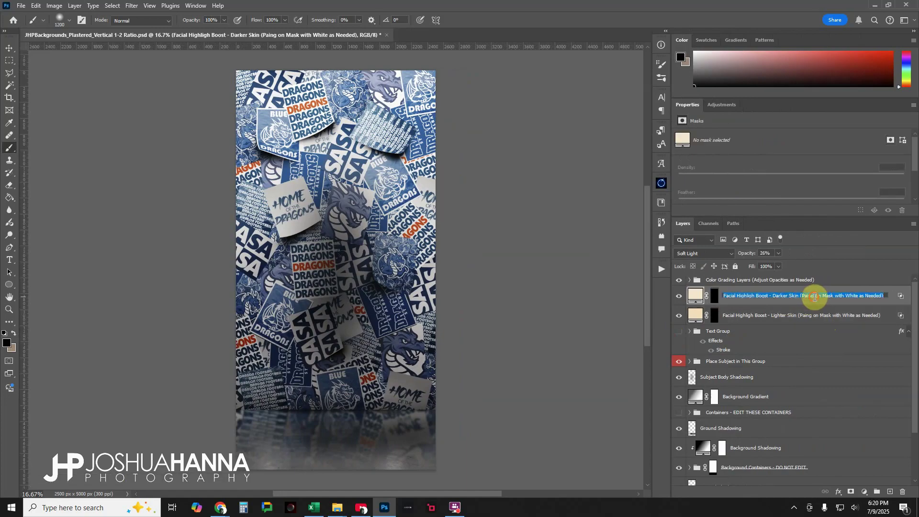
left_click(815, 297)
key("BackSpace")
type("t")
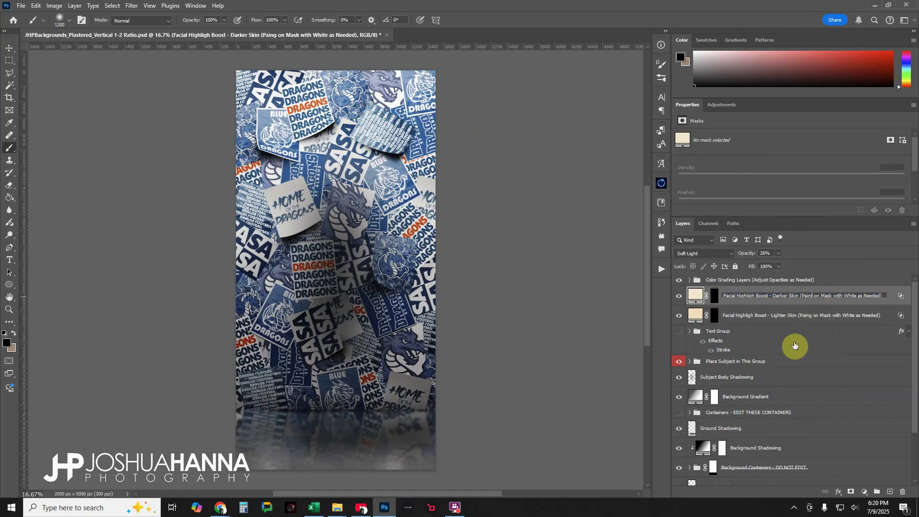
Correct "Paing" to "Paint" in the lighter skin facial highlight layer's name
left_click(810, 315)
double_click(807, 314)
left_click(813, 315)
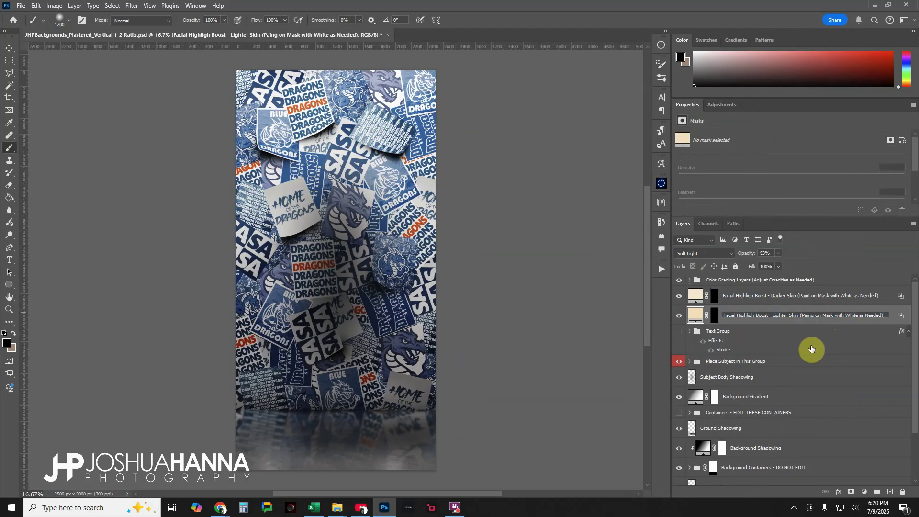
key("BackSpace")
key("Return")
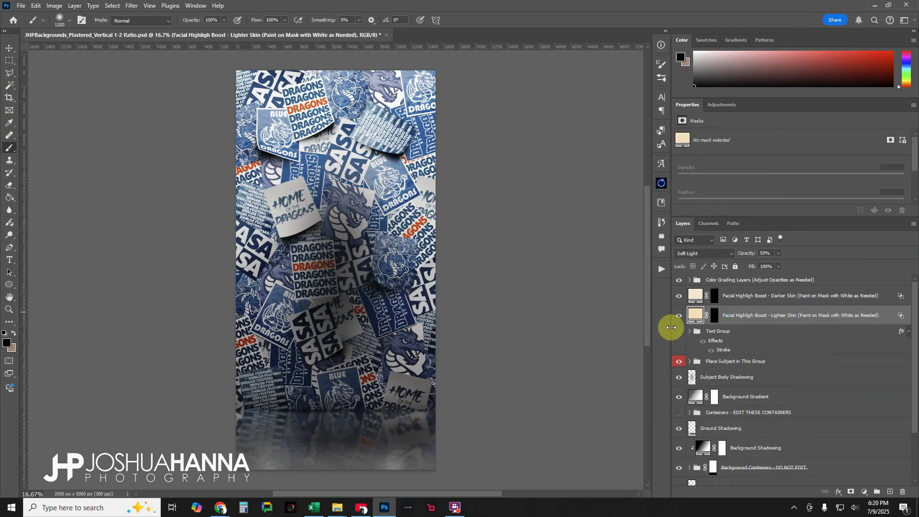
Preview the Text Group on the poster, inspect its first and last name text layers, and collapse and hide it again
left_click(744, 337)
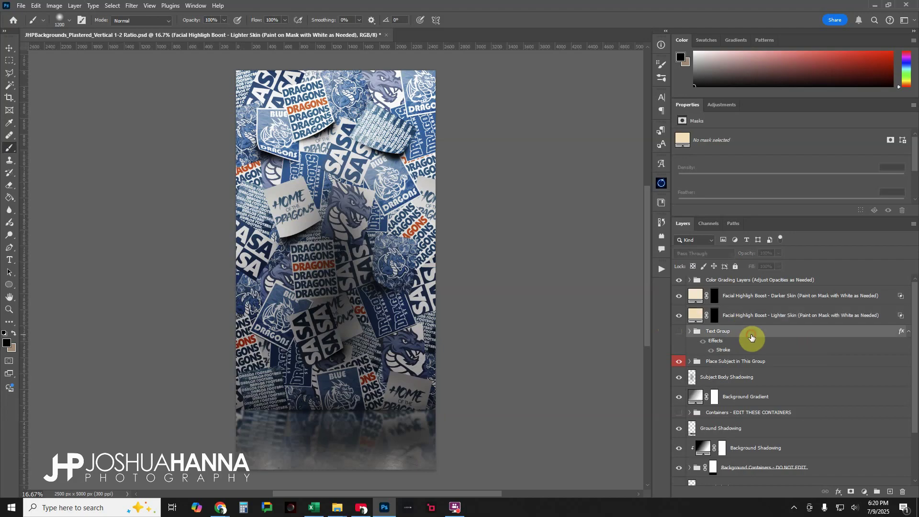
left_click(679, 332)
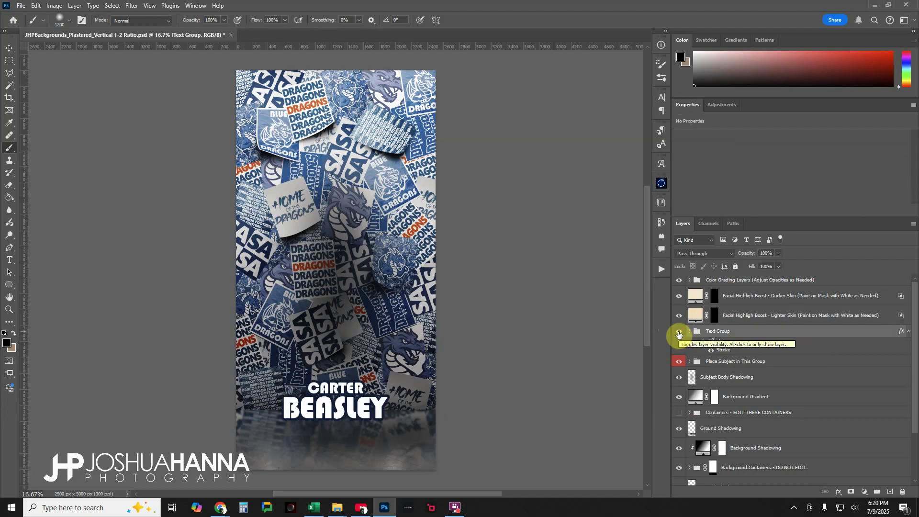
left_click(679, 332)
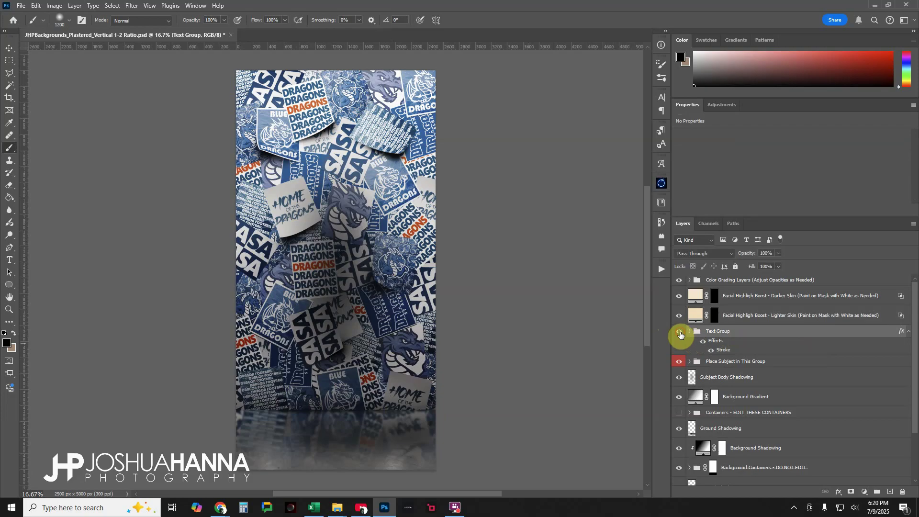
left_click(680, 332)
left_click(689, 331)
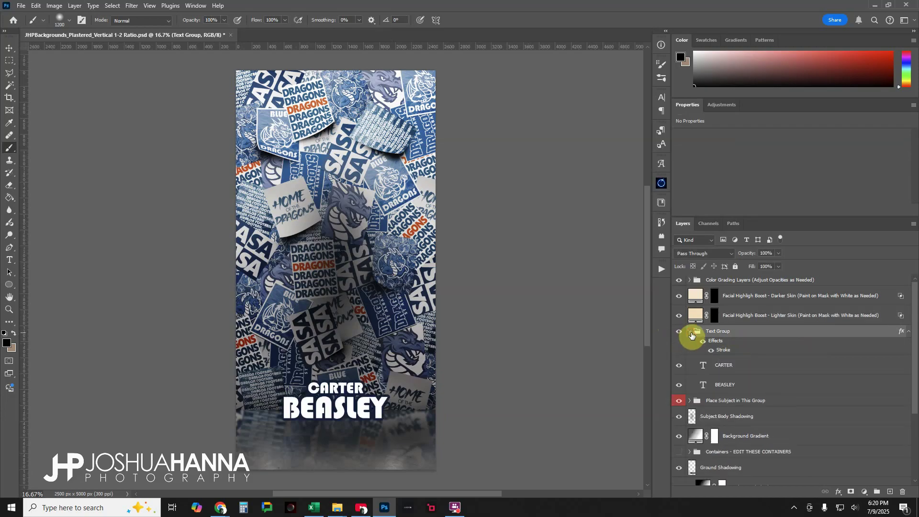
left_click(761, 366)
left_click(753, 386)
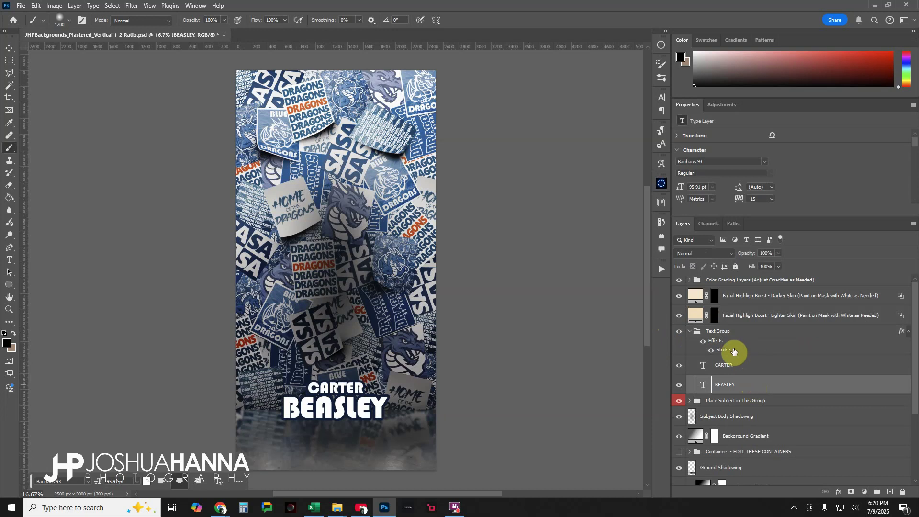
left_click(690, 332)
left_click(680, 332)
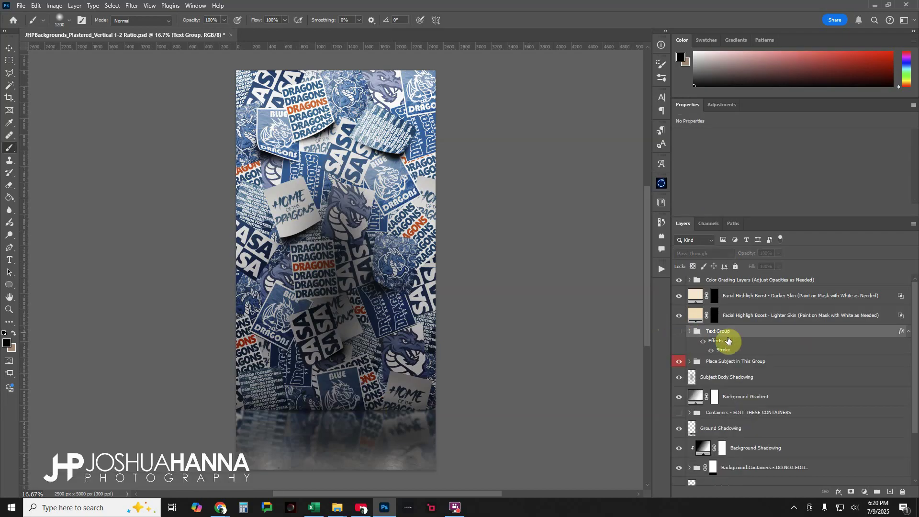
Select the Place Subject in This Group folder and compare the poster with and without the Subject Body Shadowing layer
left_click(725, 361)
scroll(712, 354, "down", 1)
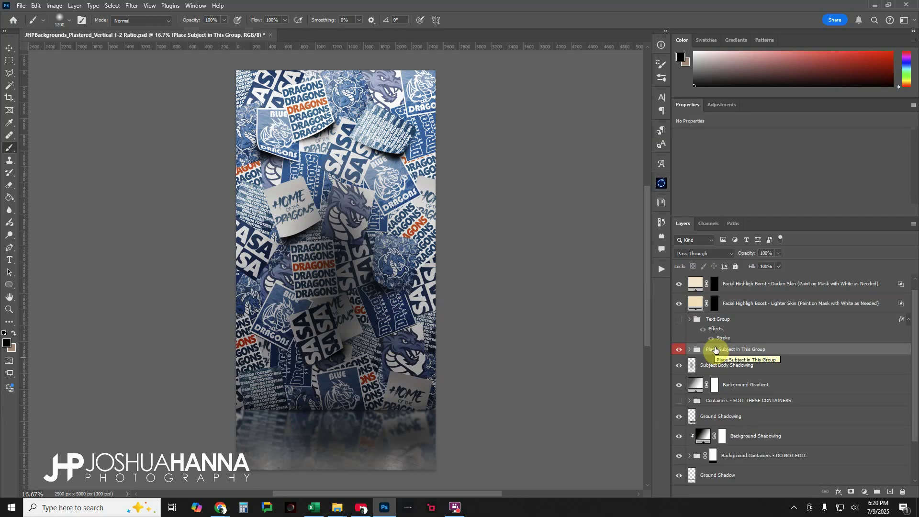
scroll(716, 350, "down", 2)
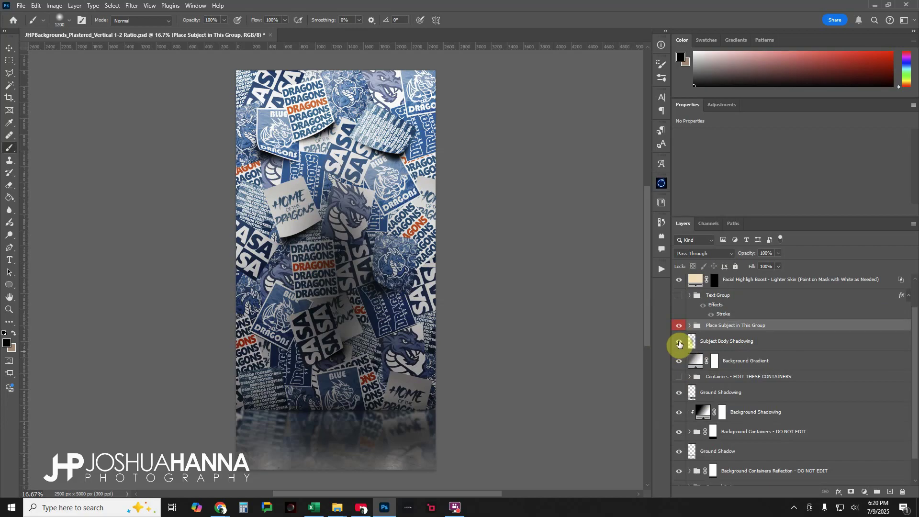
left_click(678, 342)
left_click(679, 343)
left_click(679, 342)
left_click(680, 343)
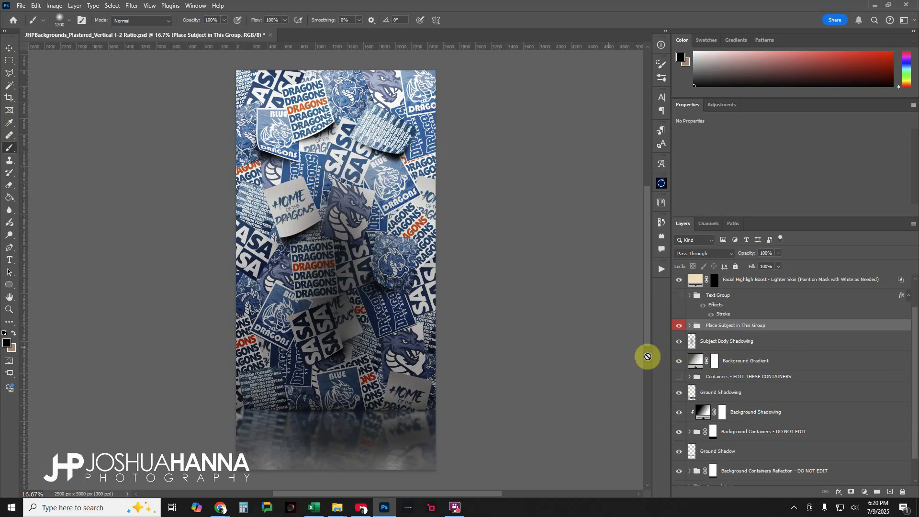
left_click(679, 343)
left_click(679, 343)
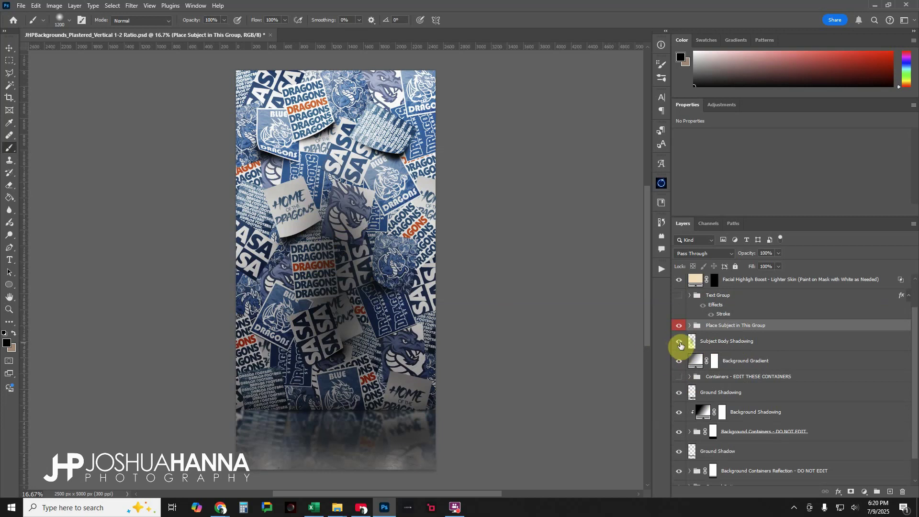
Compare the poster with and without the Background Gradient layer, and select the Containers - EDIT THESE CONTAINERS group
left_click(748, 363)
left_click(679, 361)
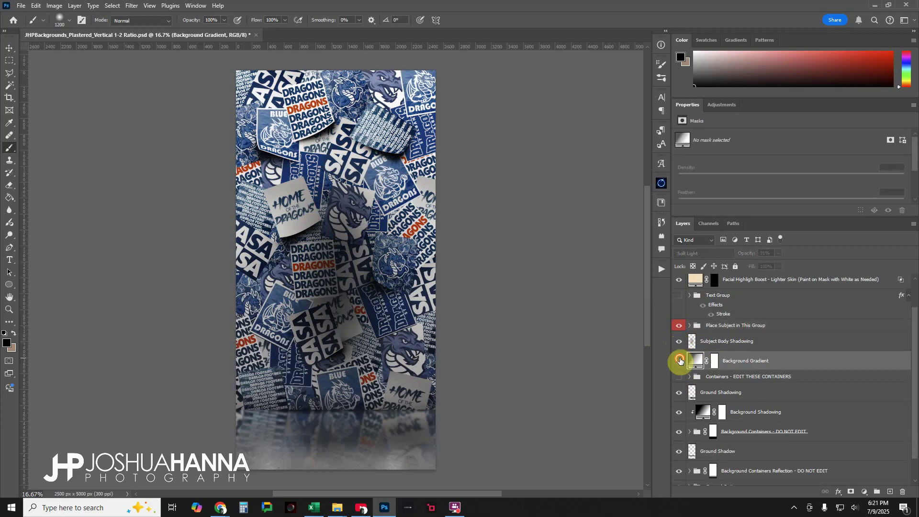
left_click(679, 362)
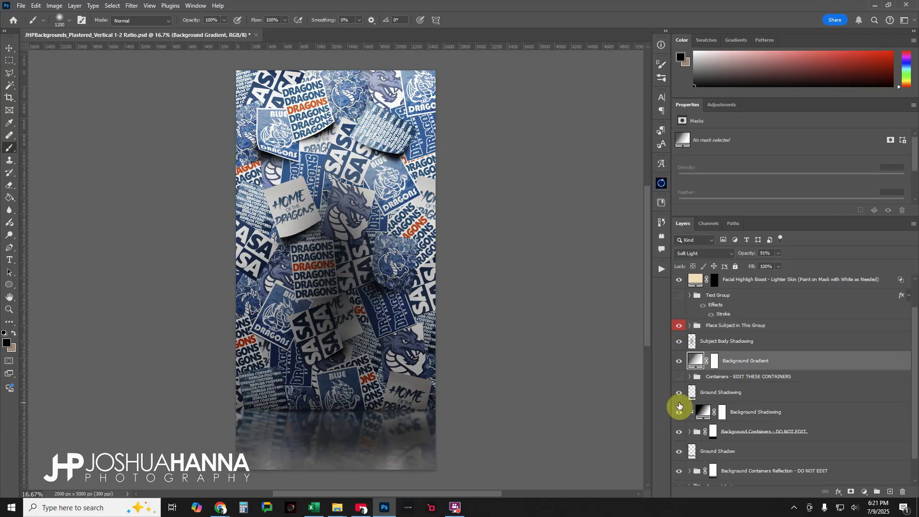
scroll(757, 388, "down", 1)
left_click(739, 353)
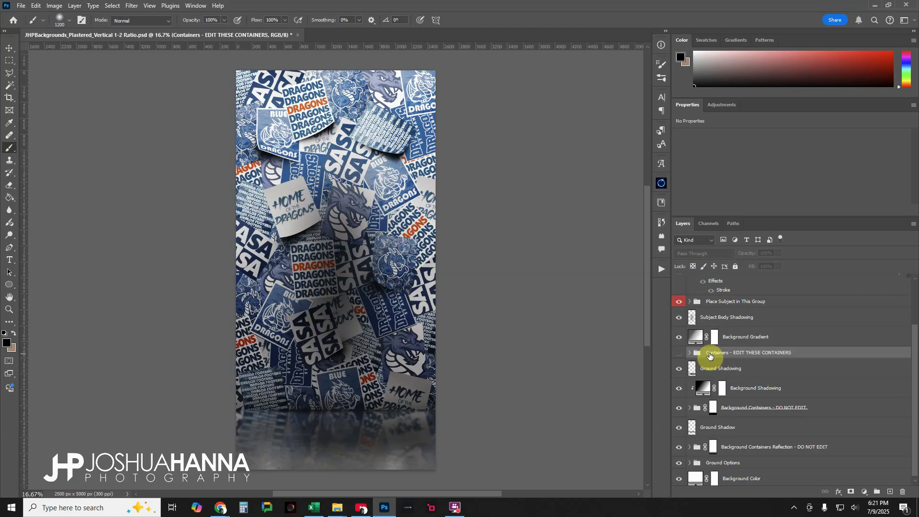
Compare the floor area with and without the Ground Shadowing layer
left_click(766, 369)
left_click(678, 368)
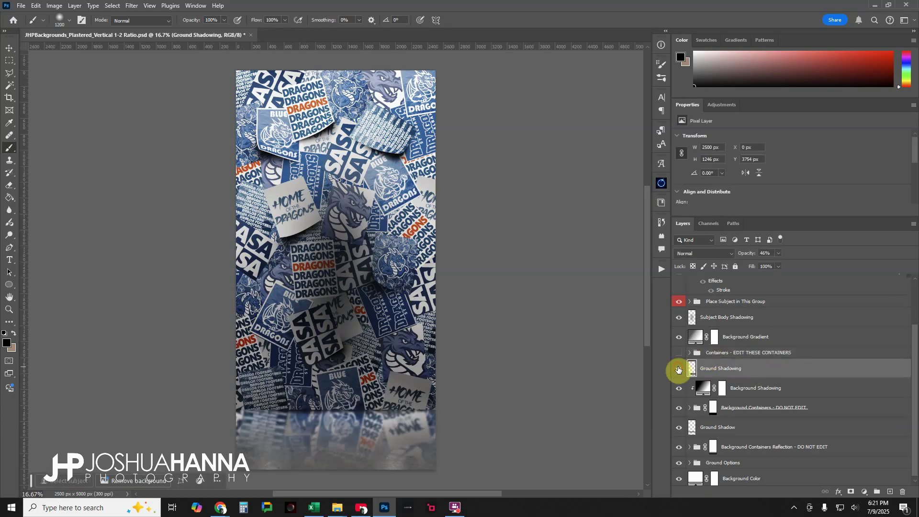
left_click(679, 369)
left_click(678, 369)
left_click(678, 369)
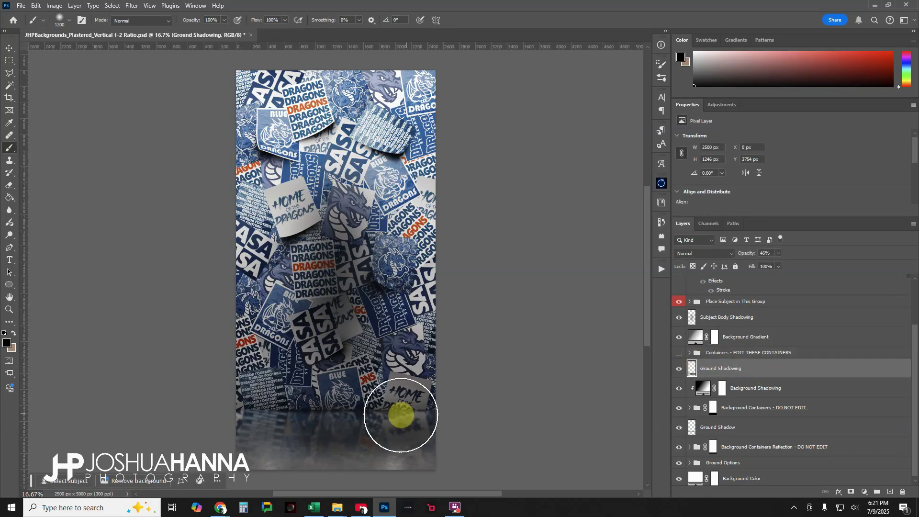
Compare the backdrop with and without the Background Shadowing layer
left_click(766, 390)
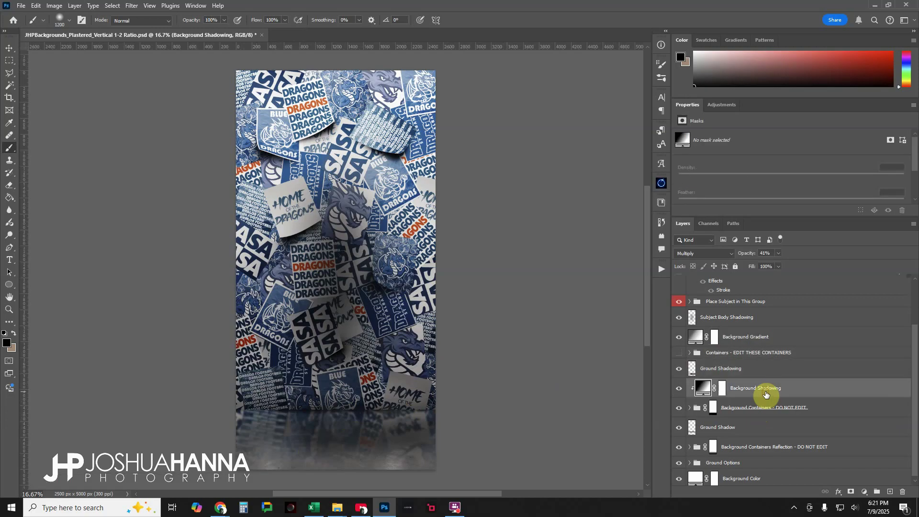
left_click(680, 390)
left_click(680, 391)
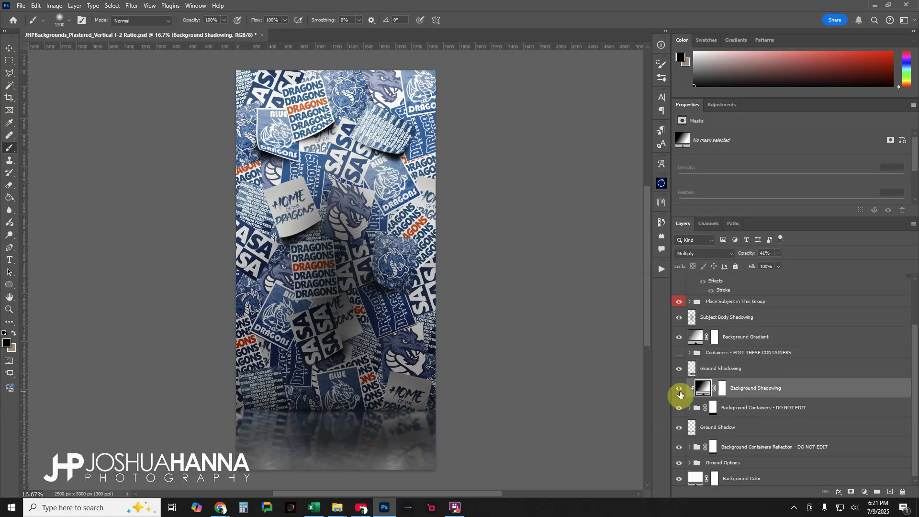
left_click(680, 391)
left_click(680, 391)
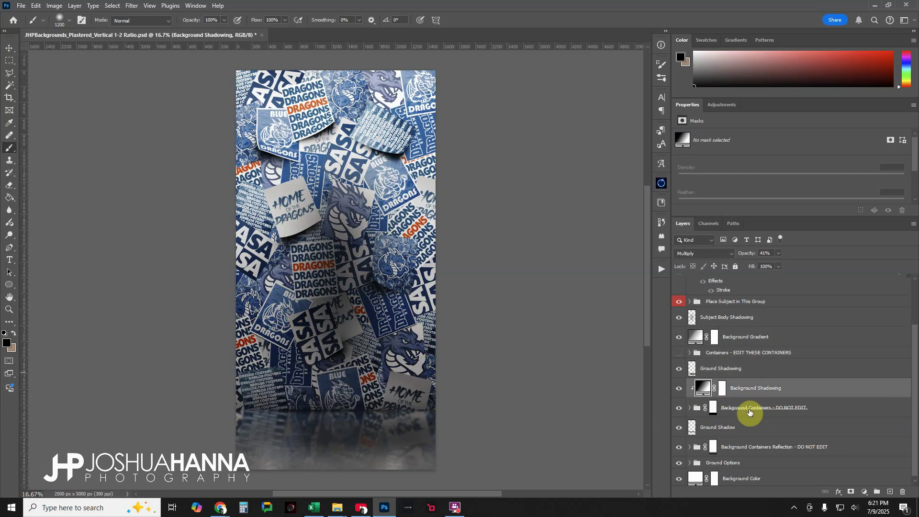
Expand the Background Containers - DO NOT EDIT group and look through its container and shadowing layers
left_click(750, 412)
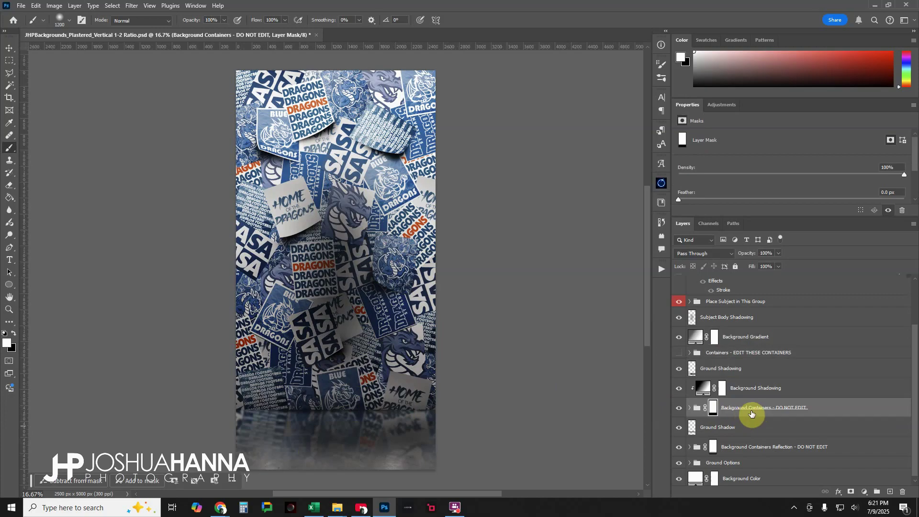
left_click(689, 408)
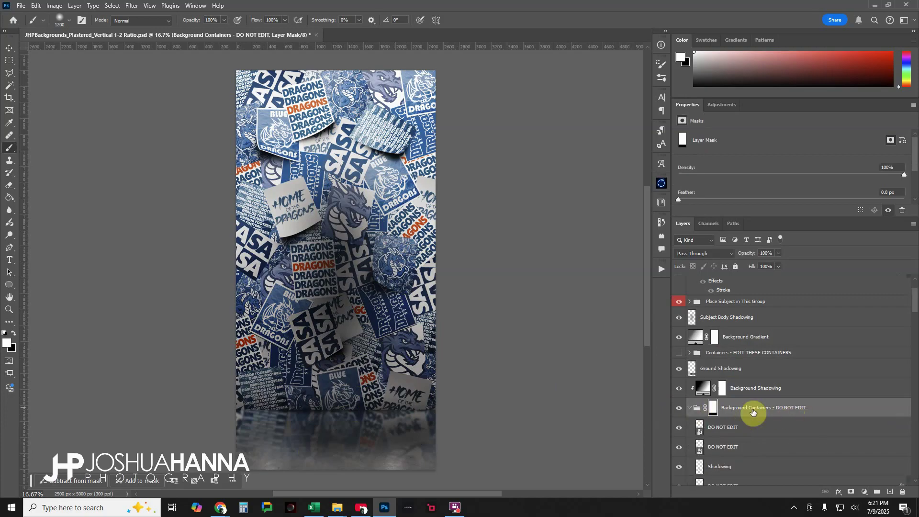
scroll(756, 410, "down", 3)
scroll(753, 402, "down", 5)
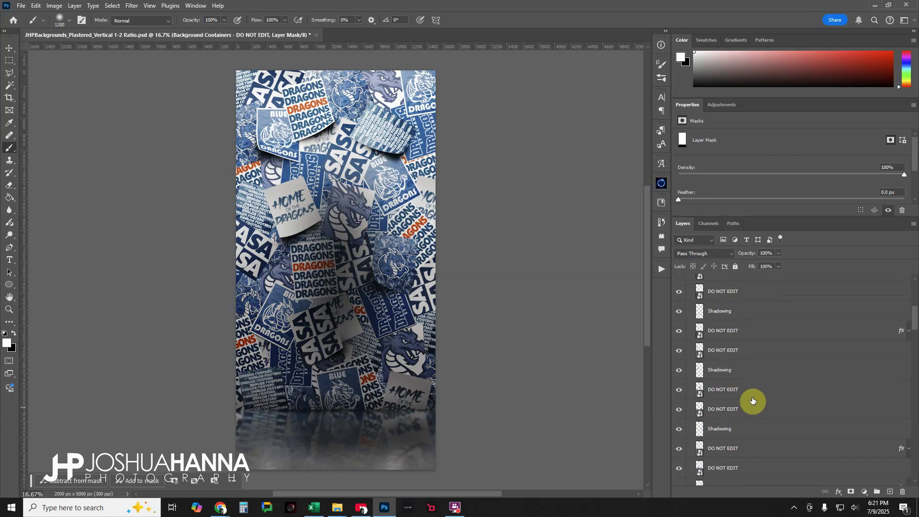
scroll(753, 401, "up", 8)
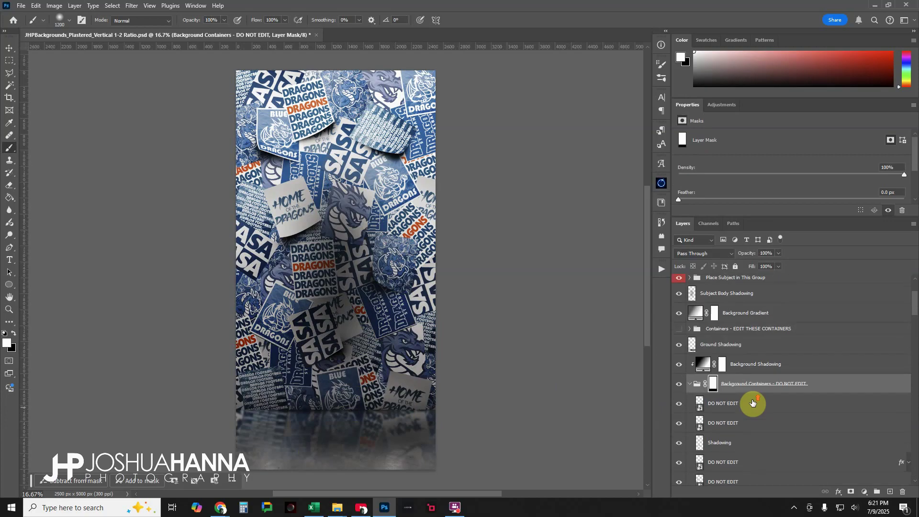
scroll(739, 420, "up", 1)
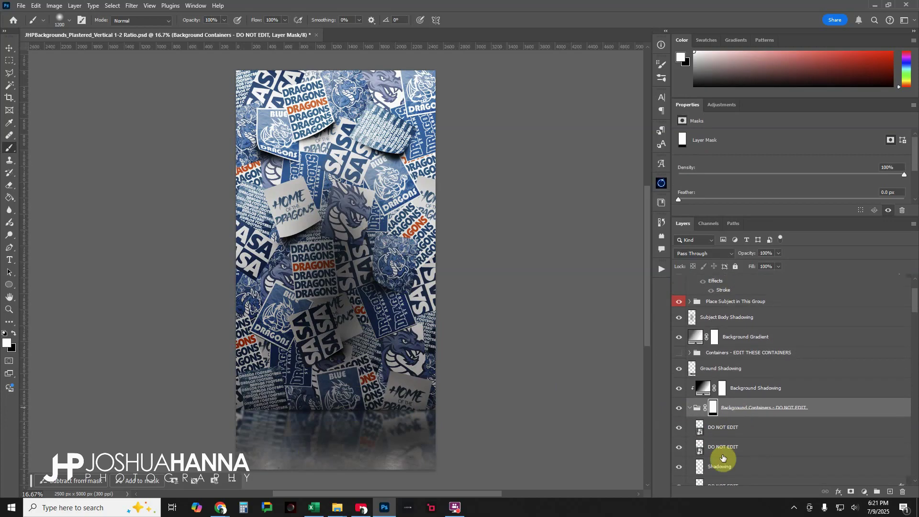
scroll(756, 424, "down", 5)
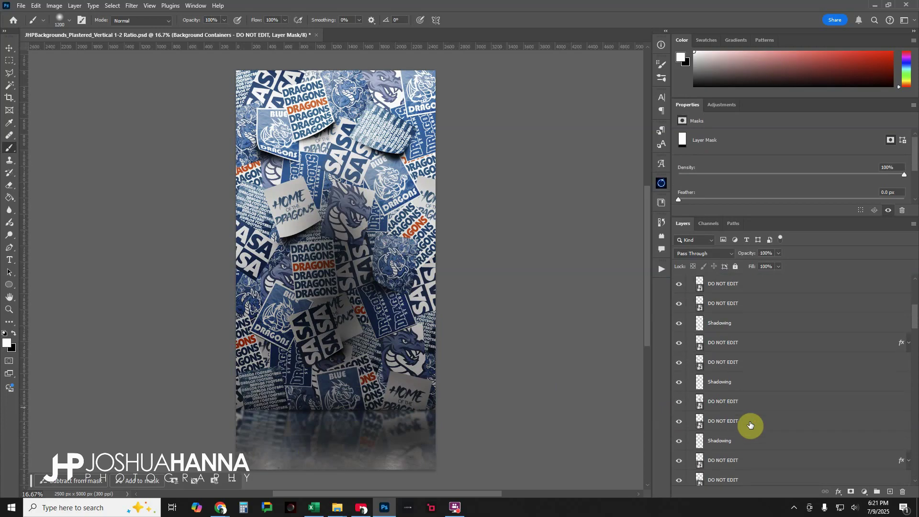
Look through the rest of the Background Containers - DO NOT EDIT group's layers and collapse the group
scroll(747, 425, "down", 6)
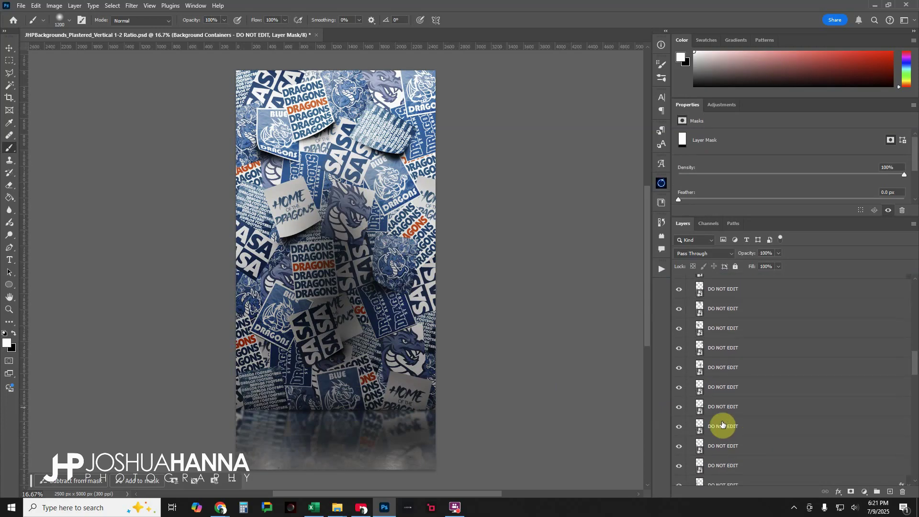
scroll(723, 424, "up", 10)
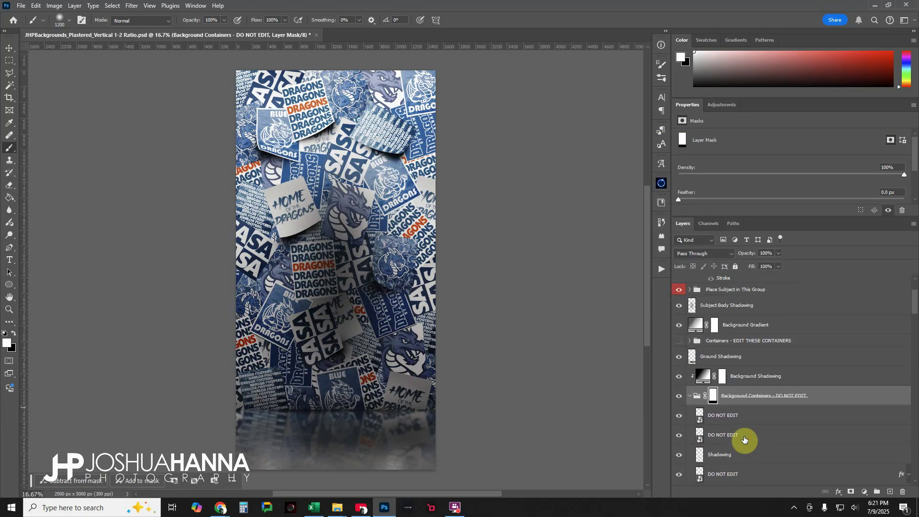
left_click(690, 396)
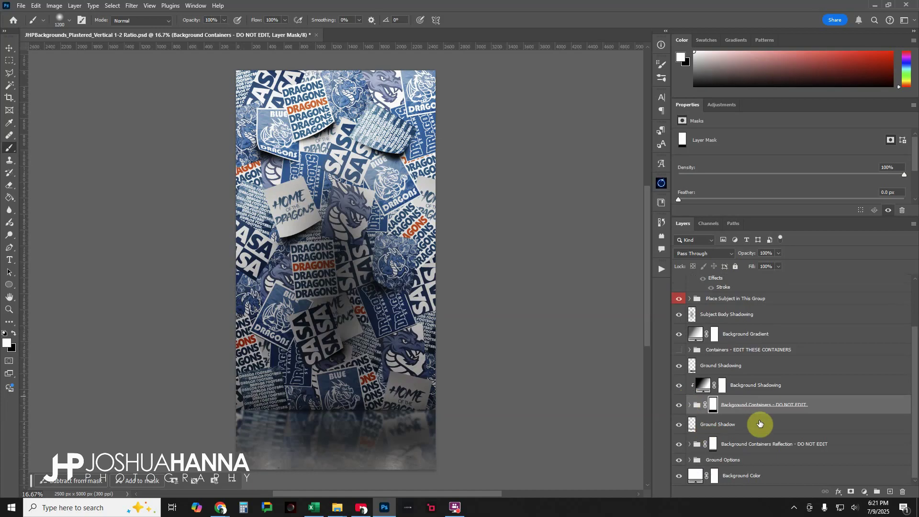
Compare the base of the backdrop with and without the Ground Shadow layer
left_click(694, 424)
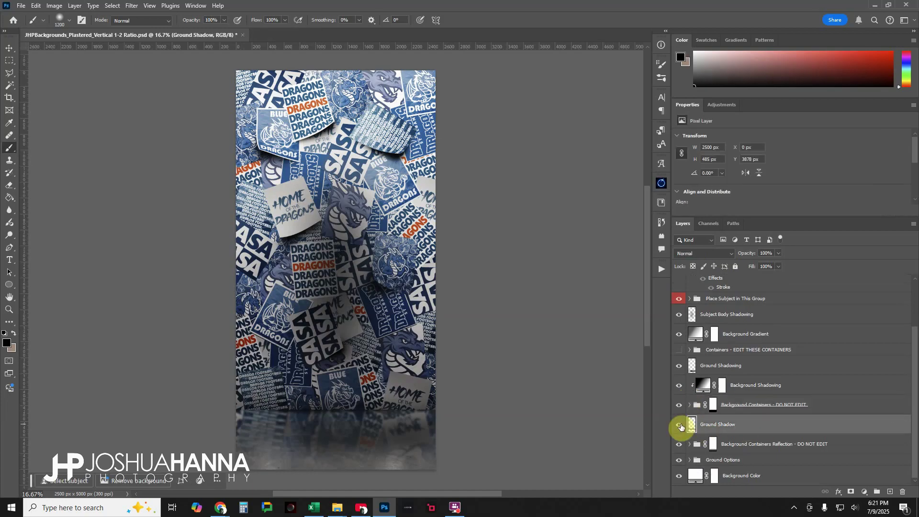
left_click(678, 425)
left_click(679, 425)
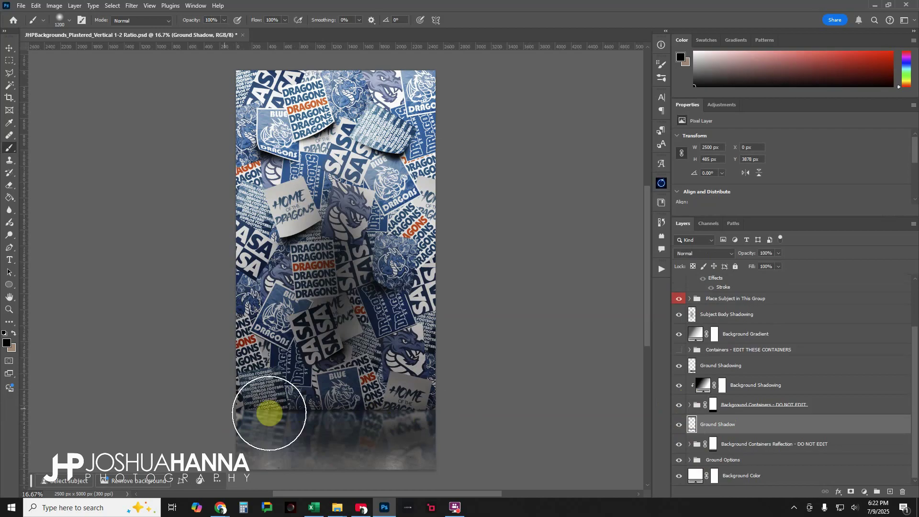
left_click(682, 426)
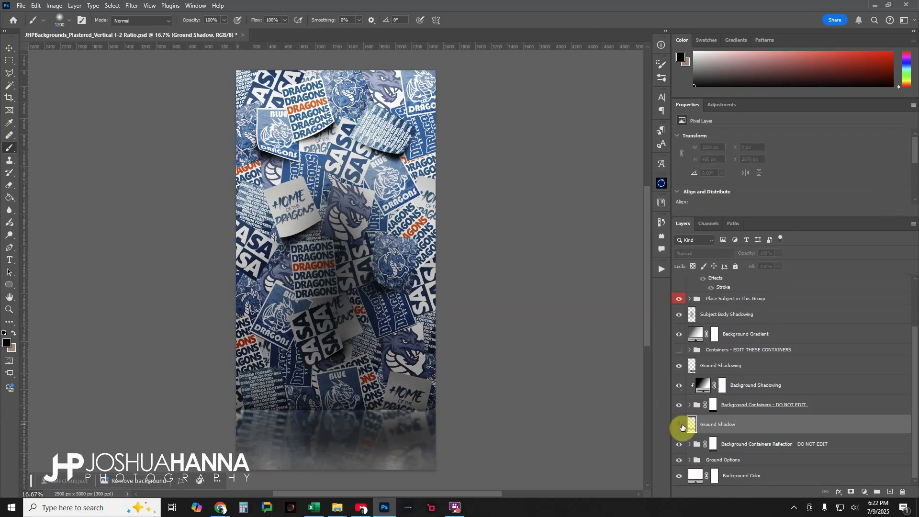
left_click(682, 426)
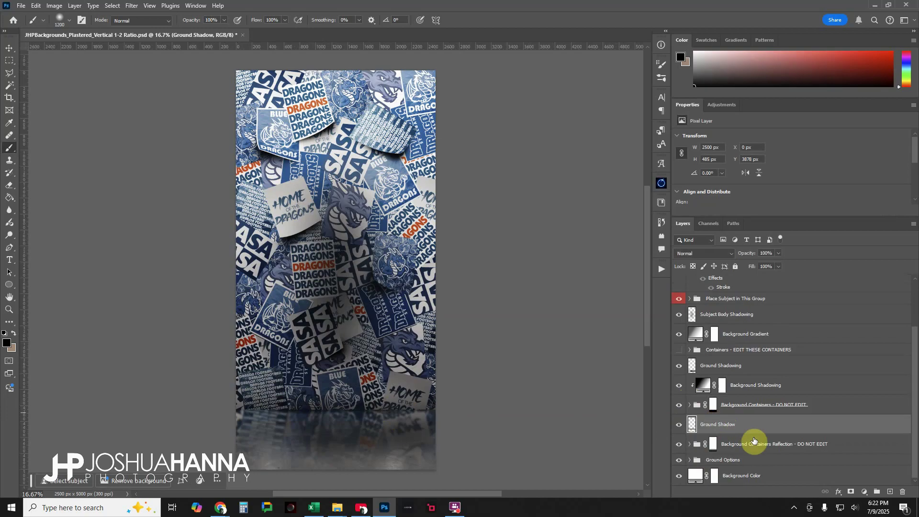
Compare the floor with and without the Background Containers Reflection - DO NOT EDIT group
left_click(752, 445)
left_click(677, 447)
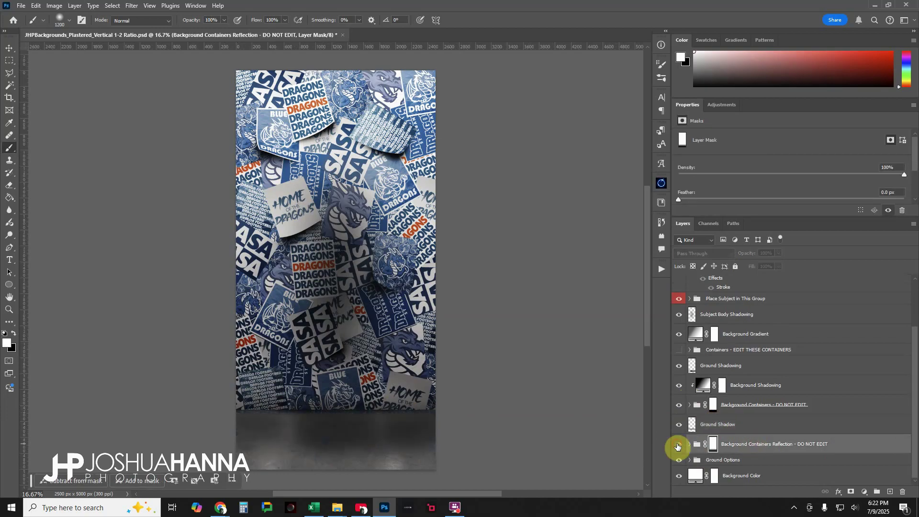
left_click(677, 447)
left_click(678, 447)
left_click(678, 446)
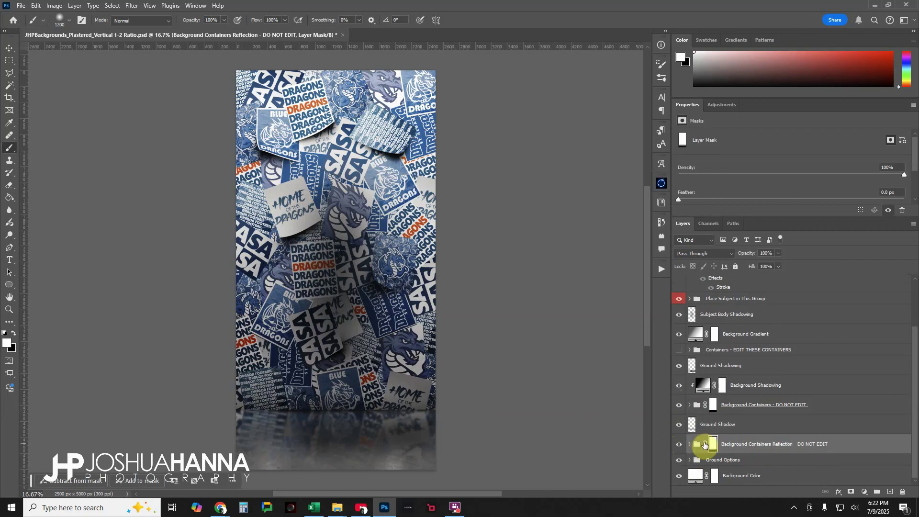
left_click(679, 445)
left_click(679, 445)
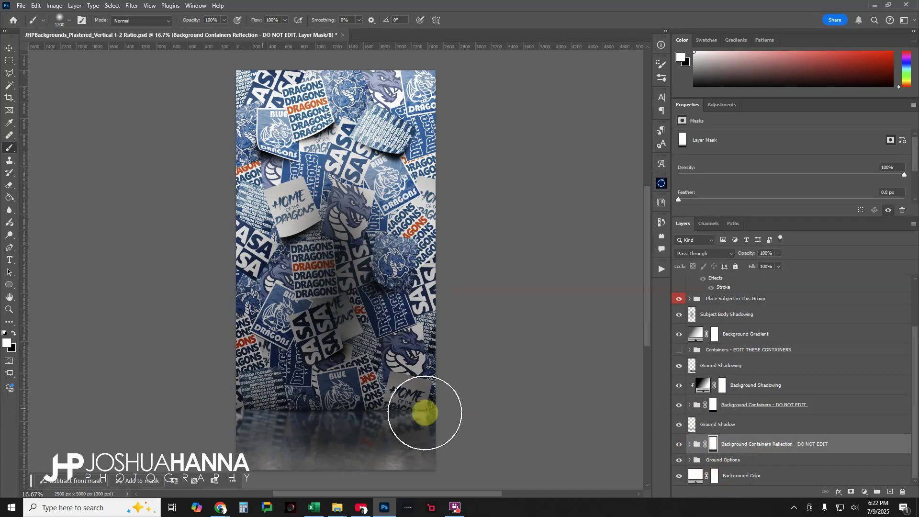
Expand the Ground Options group, hide the Concrete layer and preview the Gym floor
left_click(690, 460)
scroll(733, 441, "down", 2)
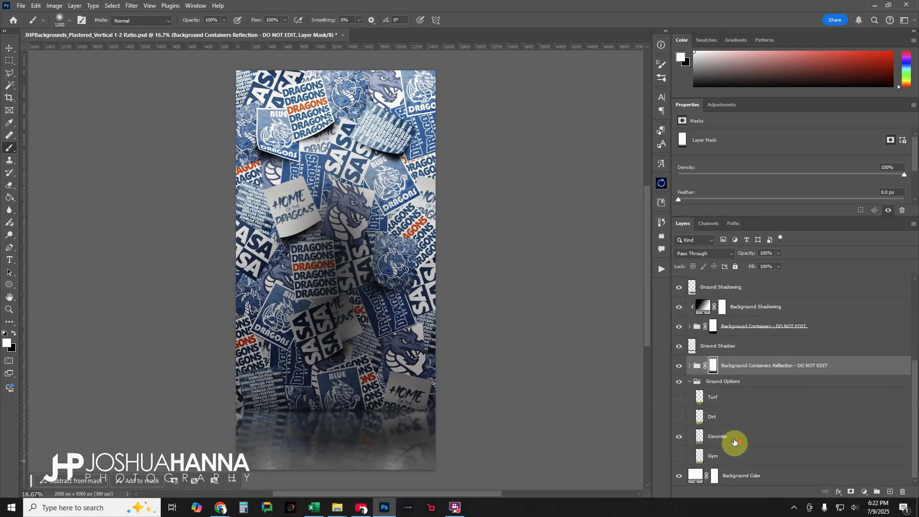
left_click(680, 437)
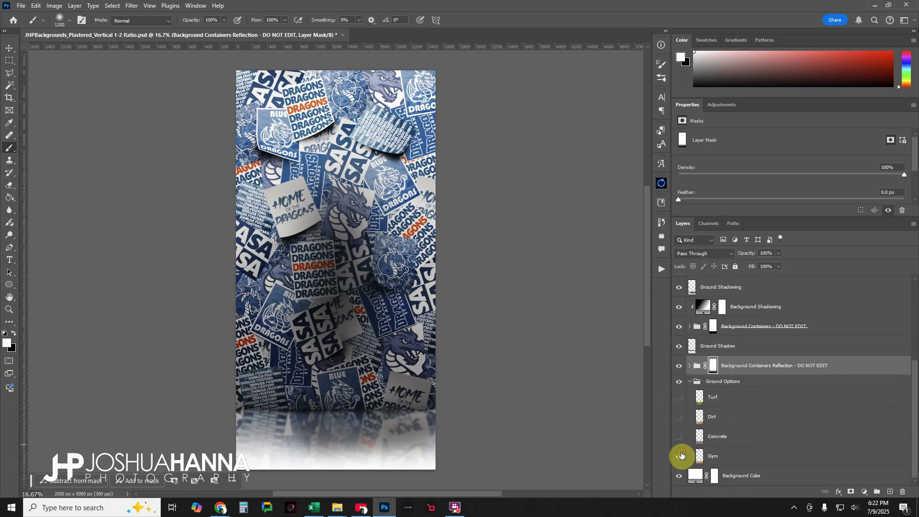
left_click(679, 456)
left_click(680, 456)
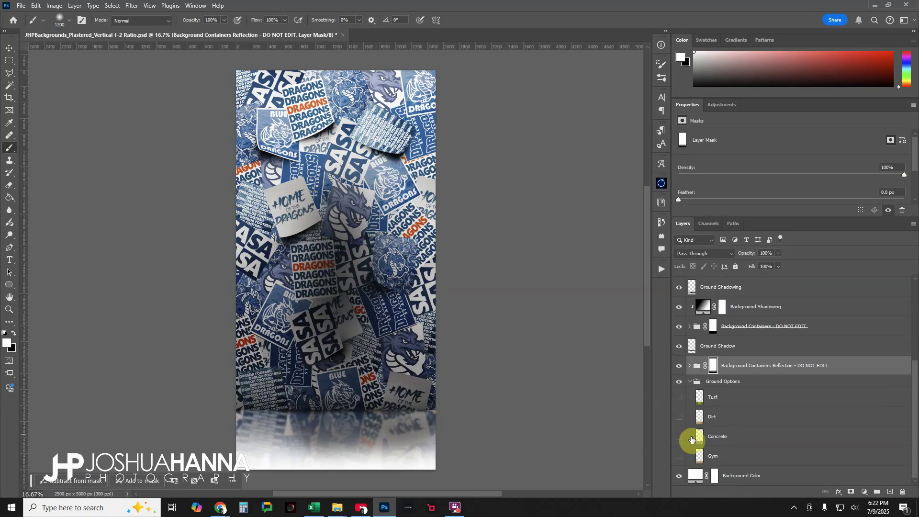
Preview the Dirt and Turf floors with the reflection group hidden, and switch the ground back to Concrete
left_click(679, 420)
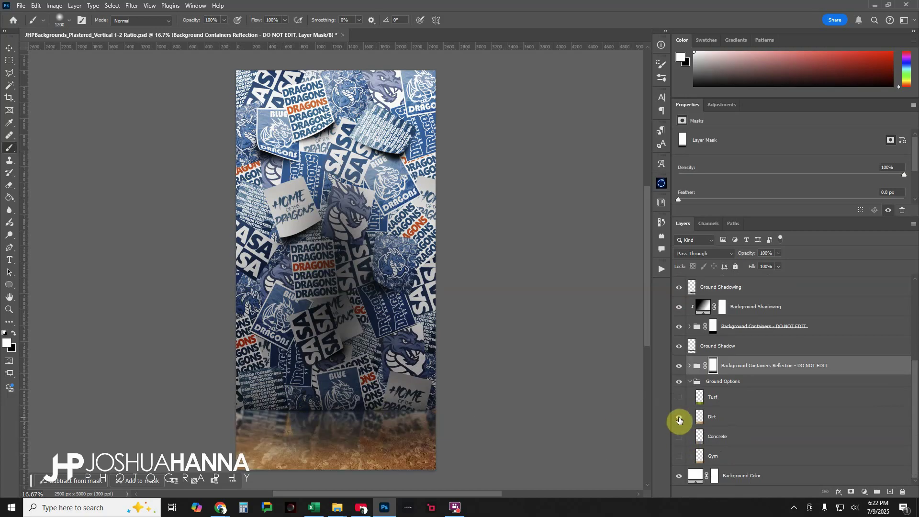
left_click(679, 366)
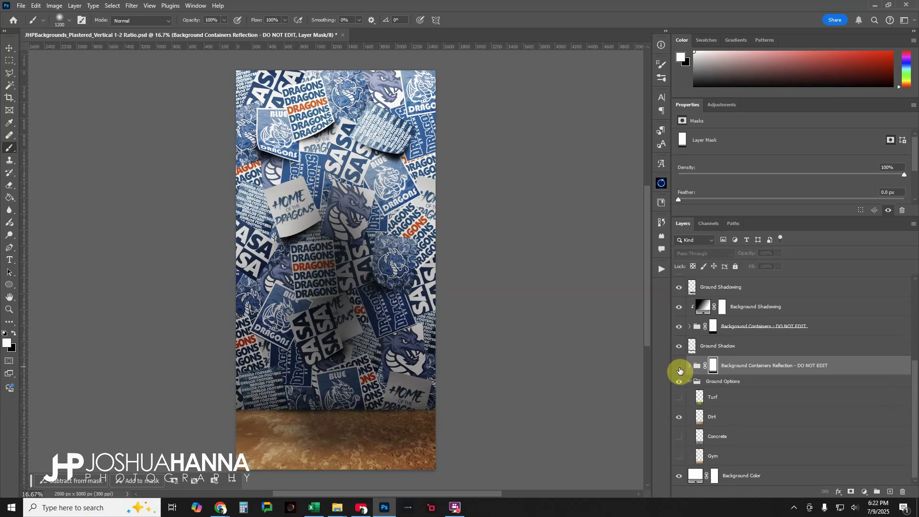
left_click(678, 399)
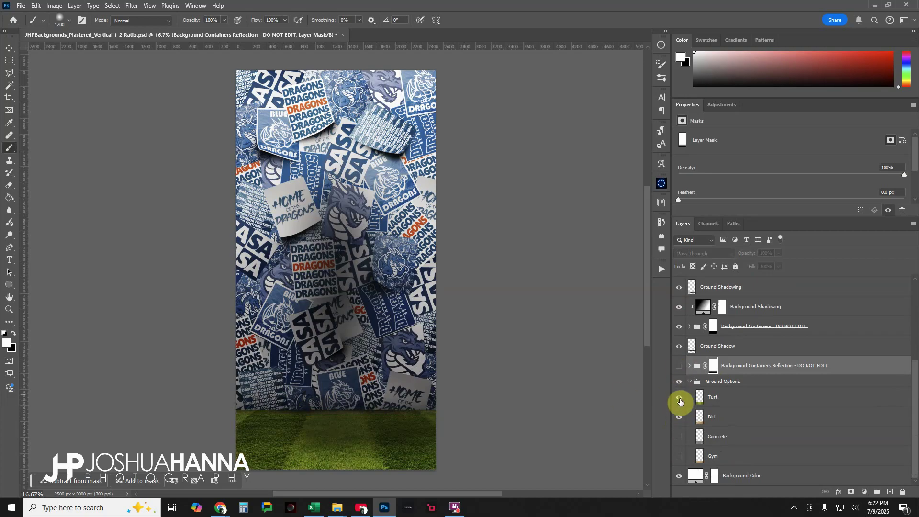
left_click(679, 417)
left_click(679, 397)
left_click(680, 437)
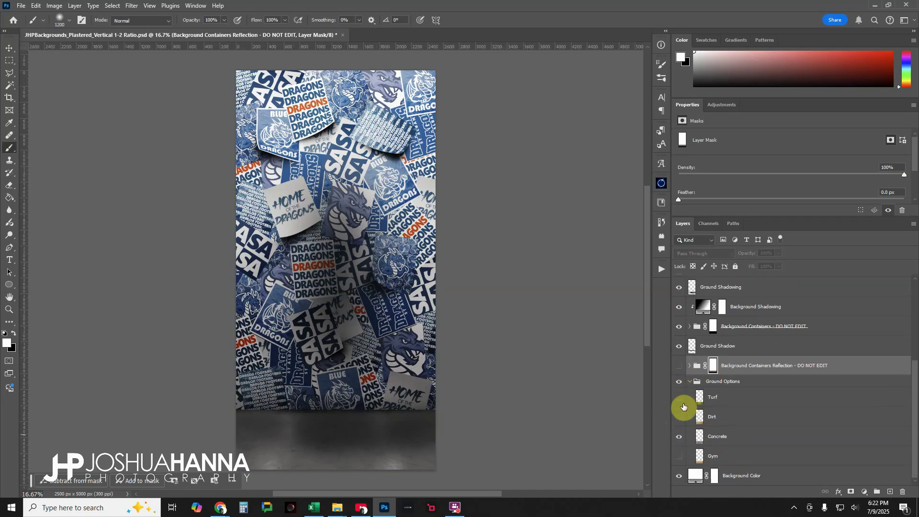
left_click(689, 382)
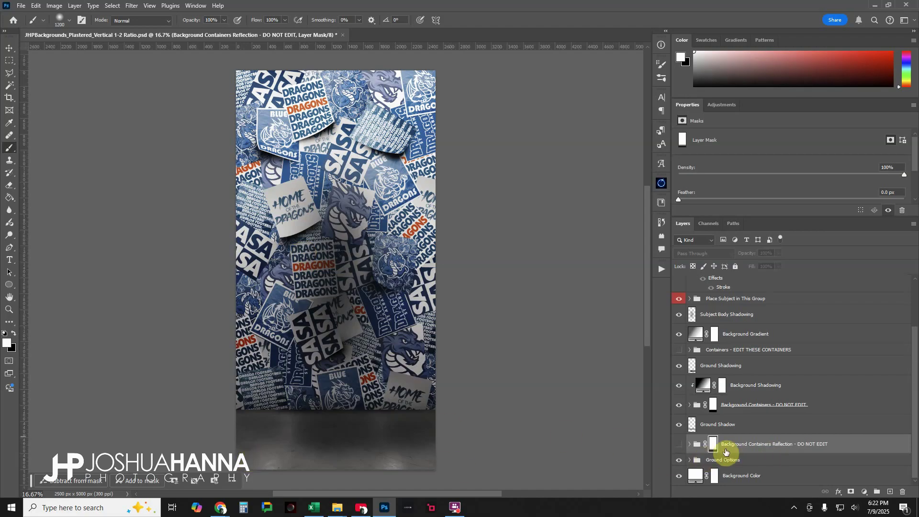
Preview a full-length backdrop without a floor by hiding Ground Shadow and Ground Shadowing and disabling the Background Containers group's mask
left_click(679, 426)
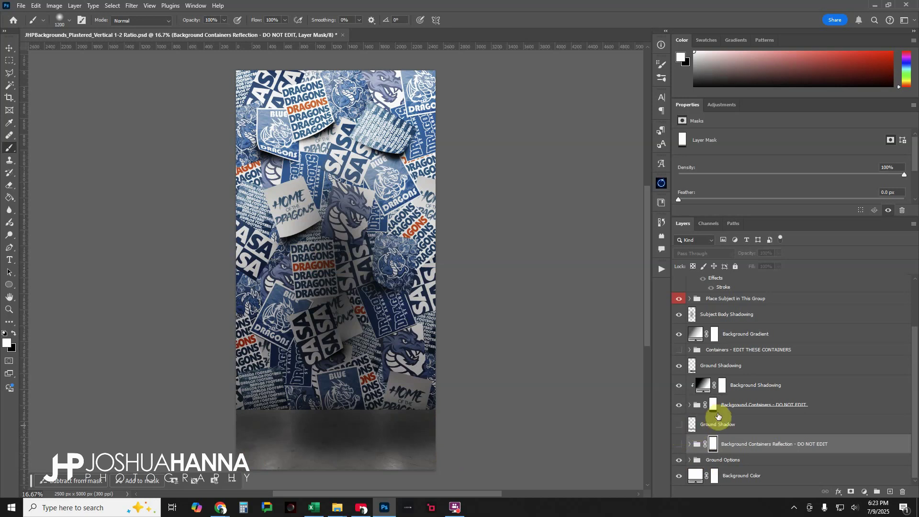
left_click(713, 409, "shift")
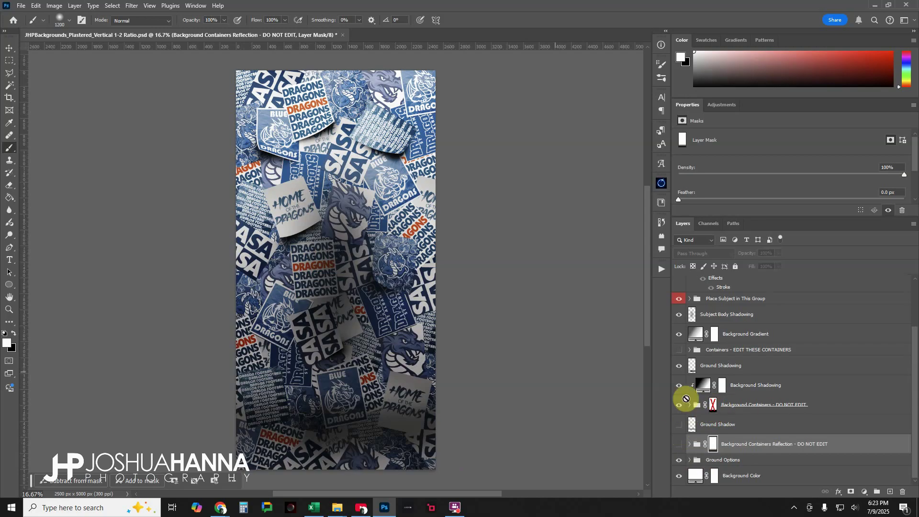
left_click(679, 366)
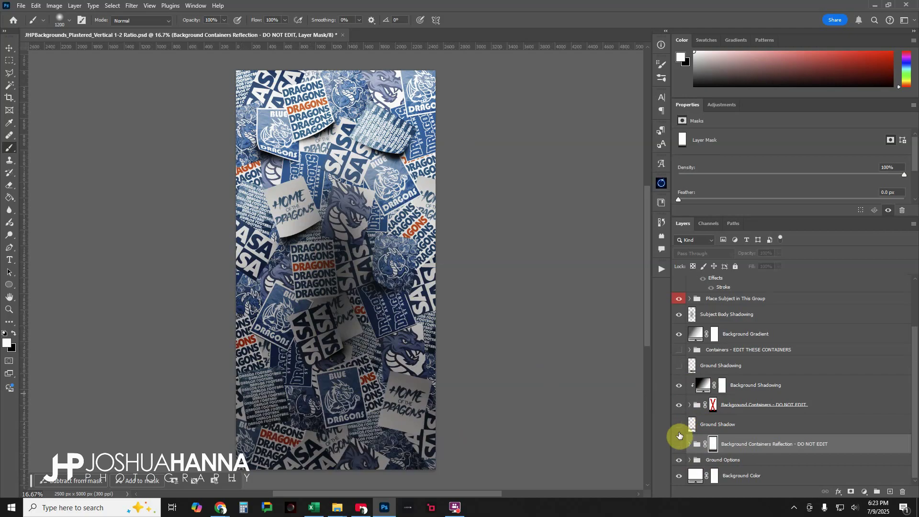
left_click(680, 443)
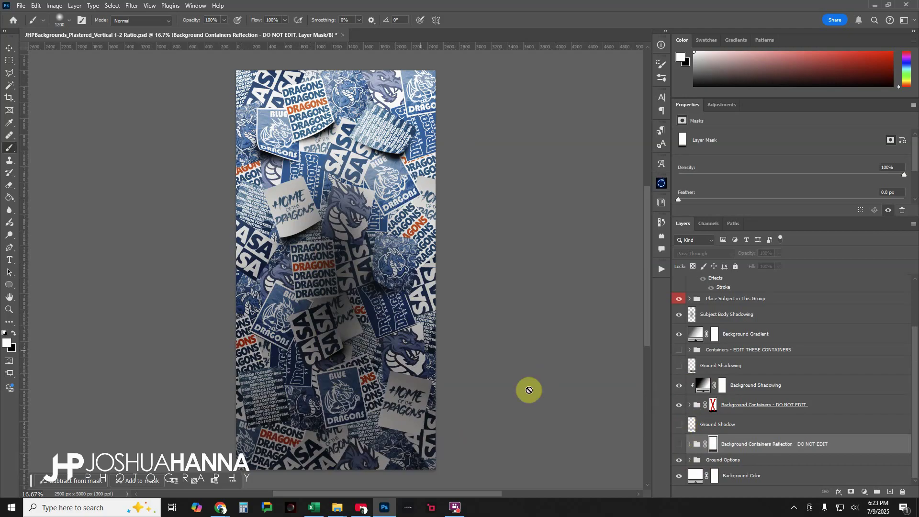
Show both ground shadow layers and the reflection group again, and re-enable the Background Containers group's mask
left_click(679, 367)
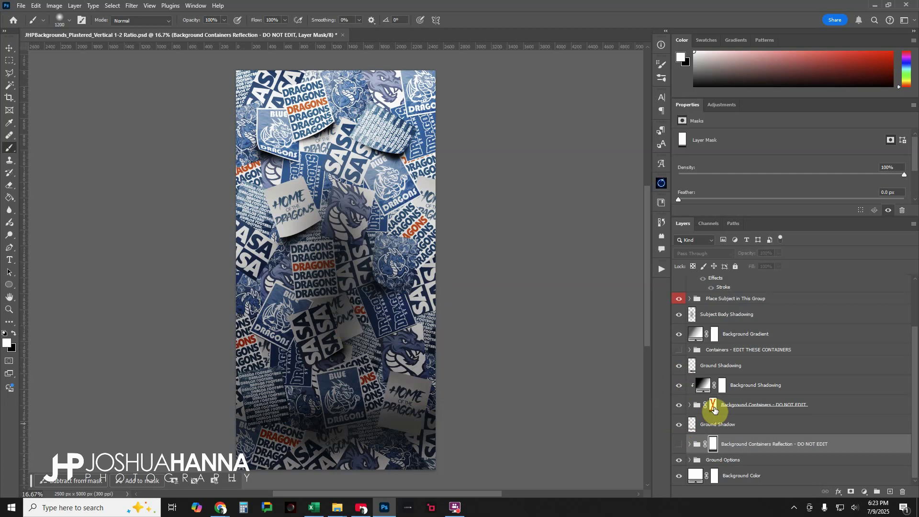
left_click(714, 408, "shift")
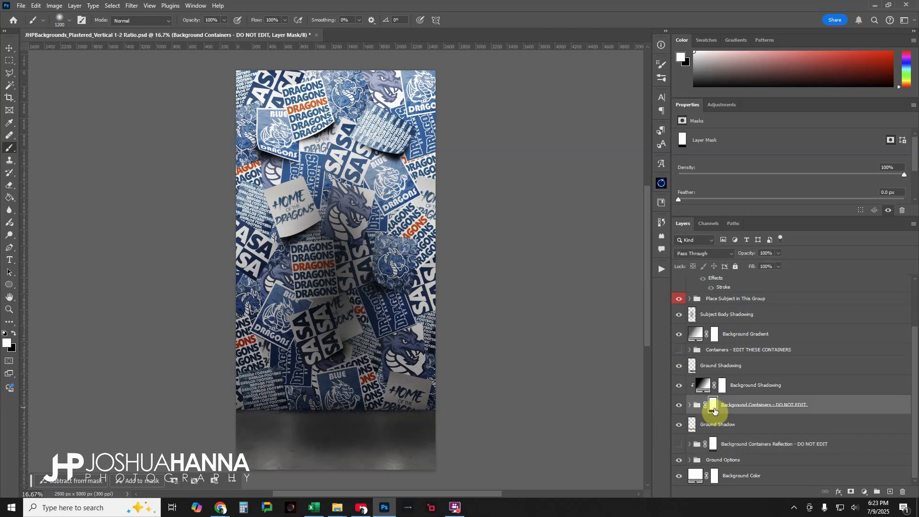
left_click(679, 444)
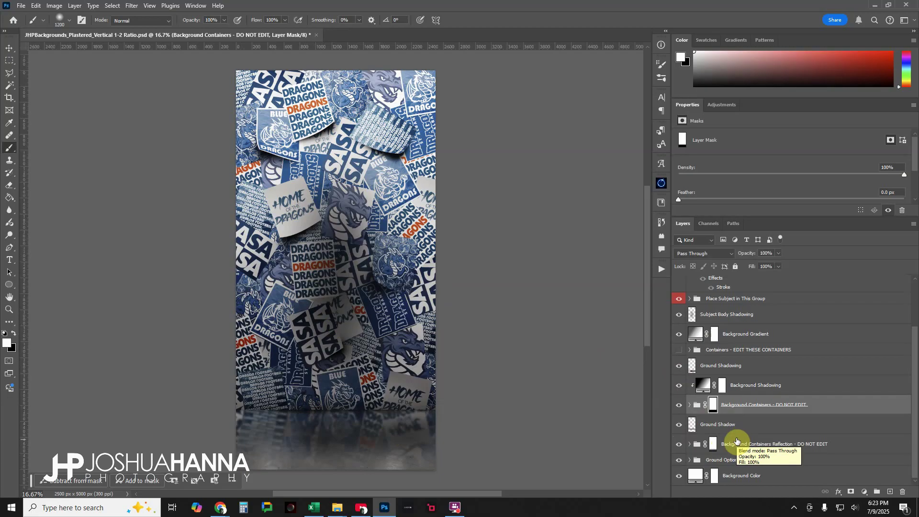
Expand the Containers - EDIT THESE CONTAINERS group, look through its numbered containers and collapse it
scroll(718, 433, "up", 2)
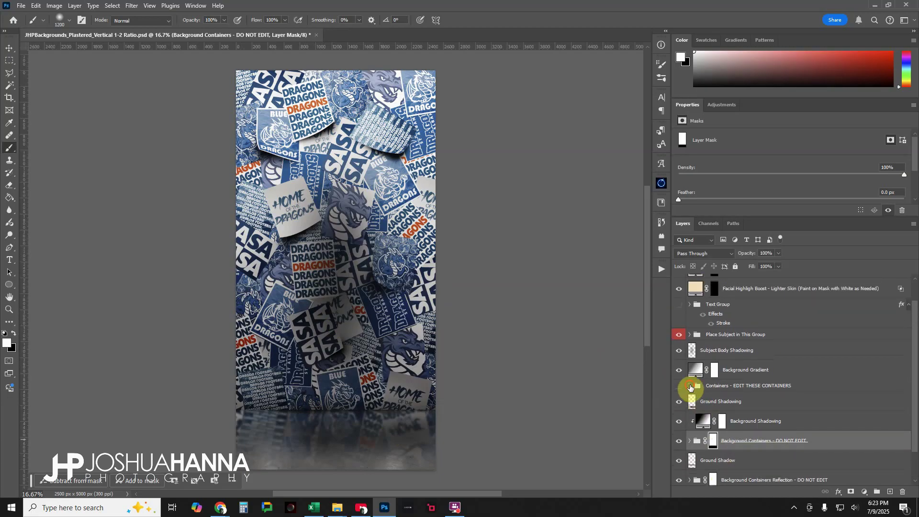
left_click(690, 385)
scroll(733, 409, "down", 3)
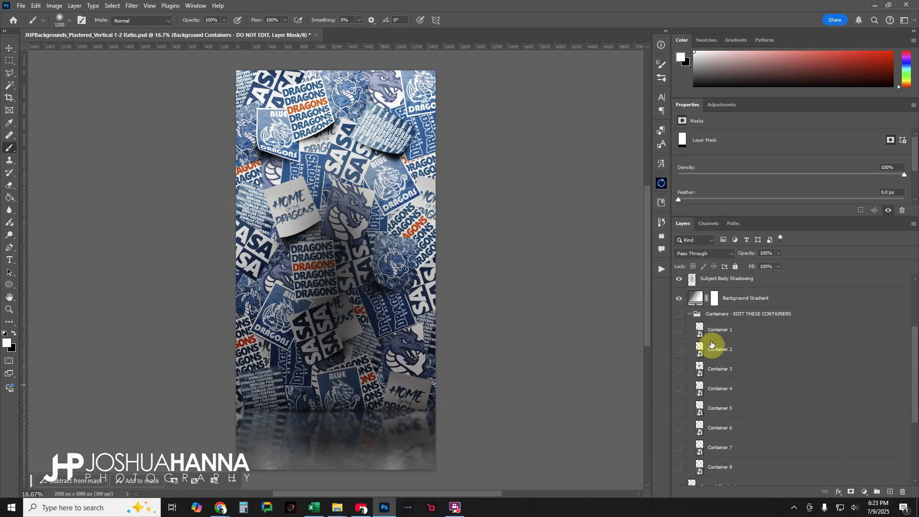
left_click(689, 315)
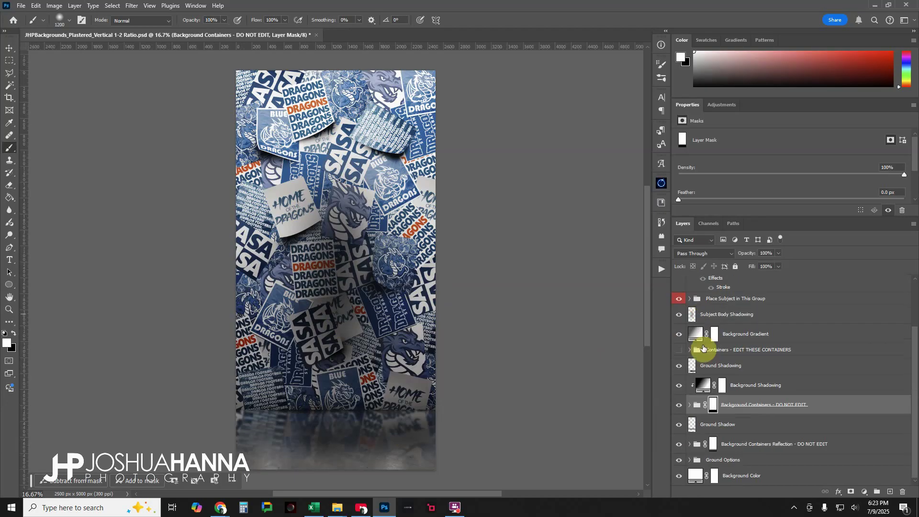
Expand the Place Subject in This Group group and make its Subject layer visible
left_click(689, 316)
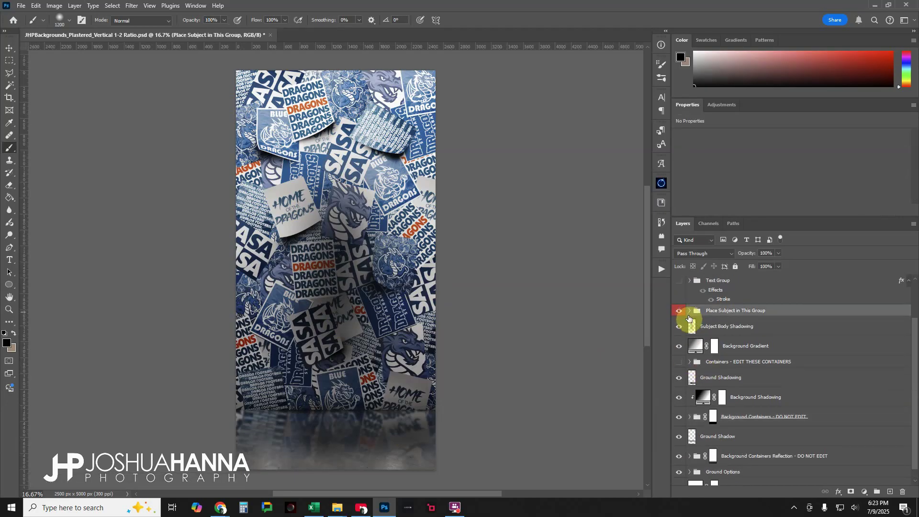
left_click(690, 312)
left_click(679, 329)
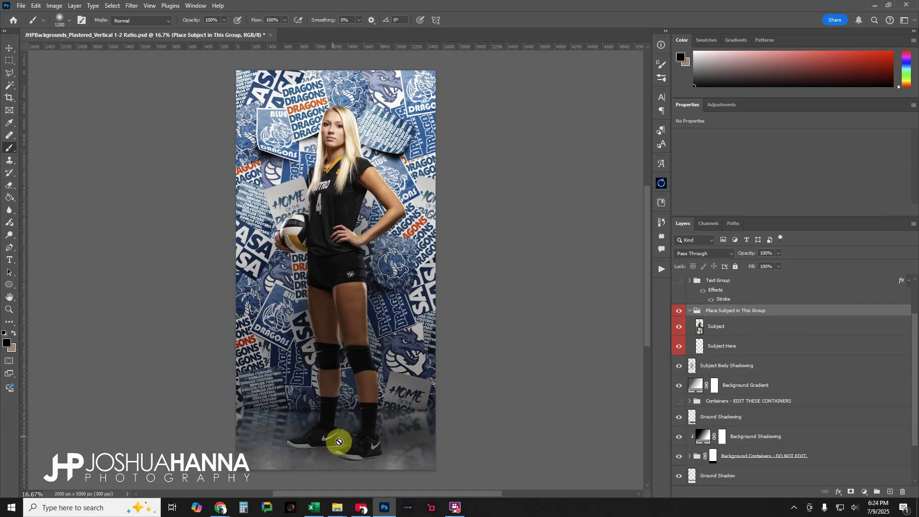
Add a new empty layer between the Subject and Subject Here layers
left_click(742, 328)
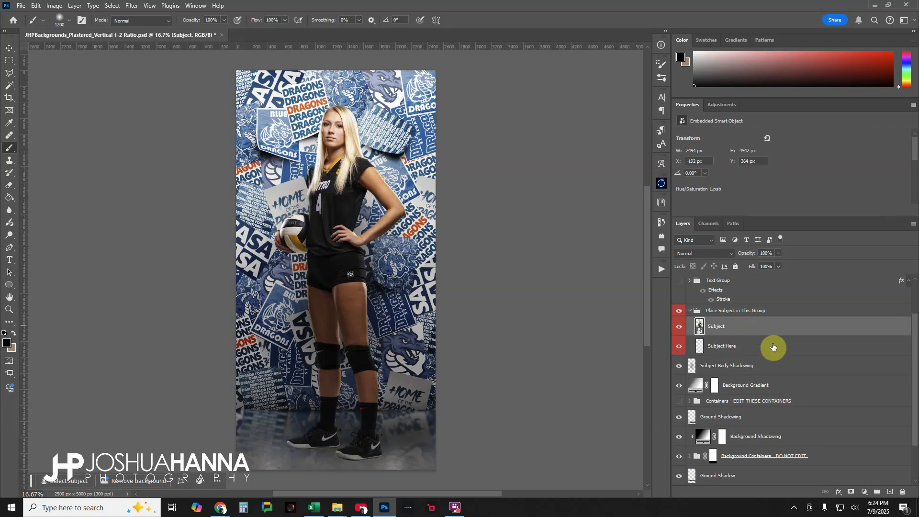
left_click(753, 346)
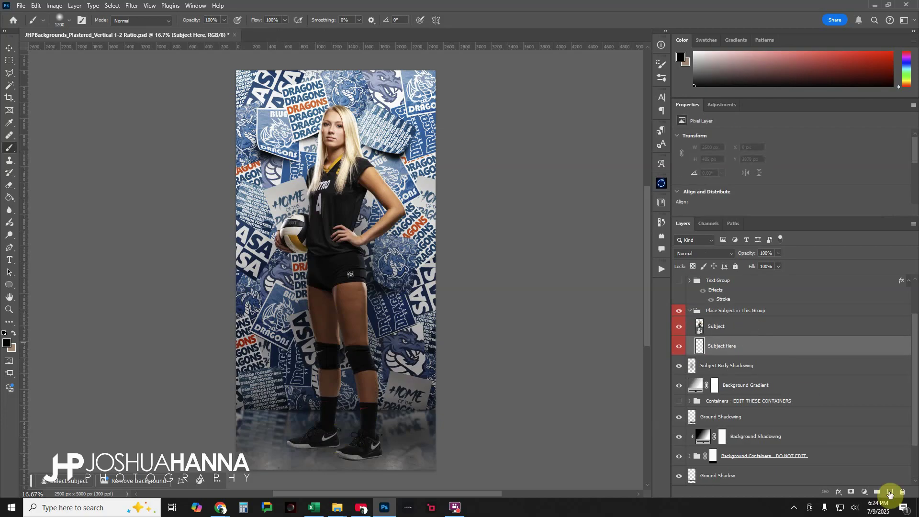
left_click(890, 493)
Paint black contact shadows on Layer 1 directly beneath the soles of both shoes, using a small brush at 27% flow
left_click(9, 310)
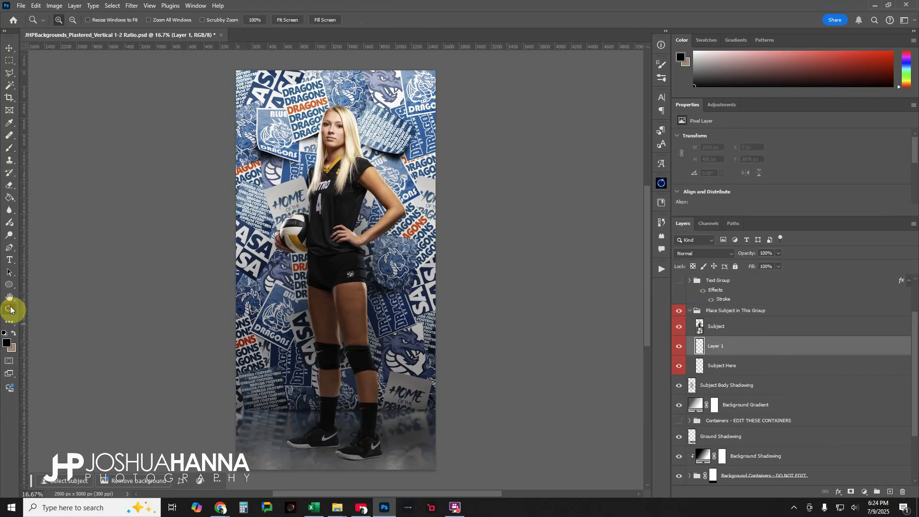
left_click_drag(262, 407, 505, 467)
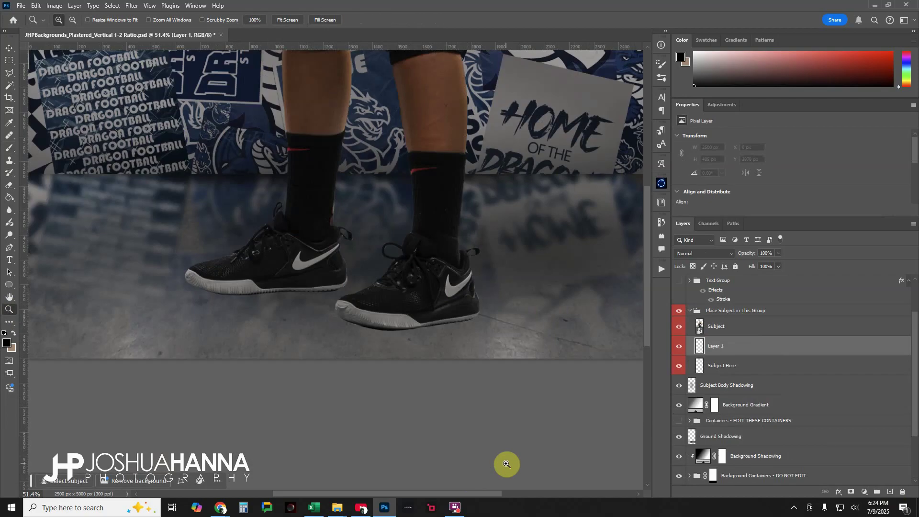
left_click(8, 147)
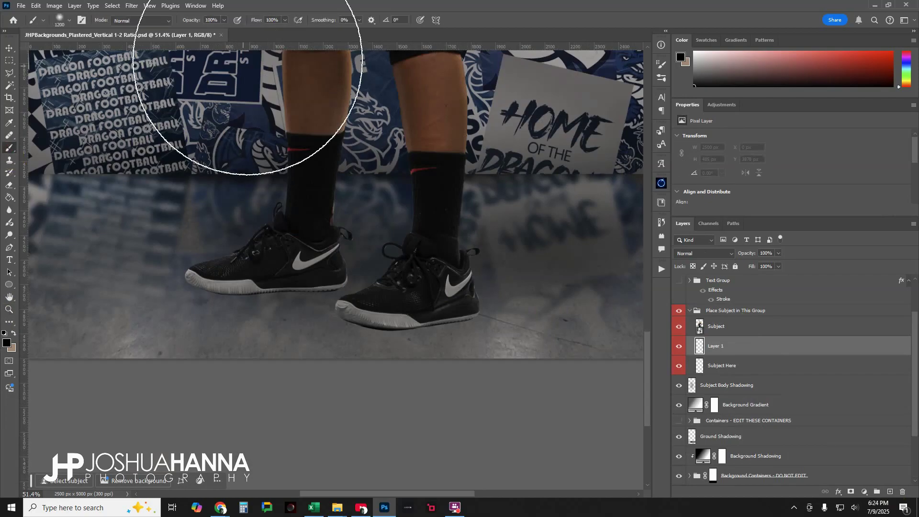
left_click(287, 22)
left_click_drag(287, 29, 252, 30)
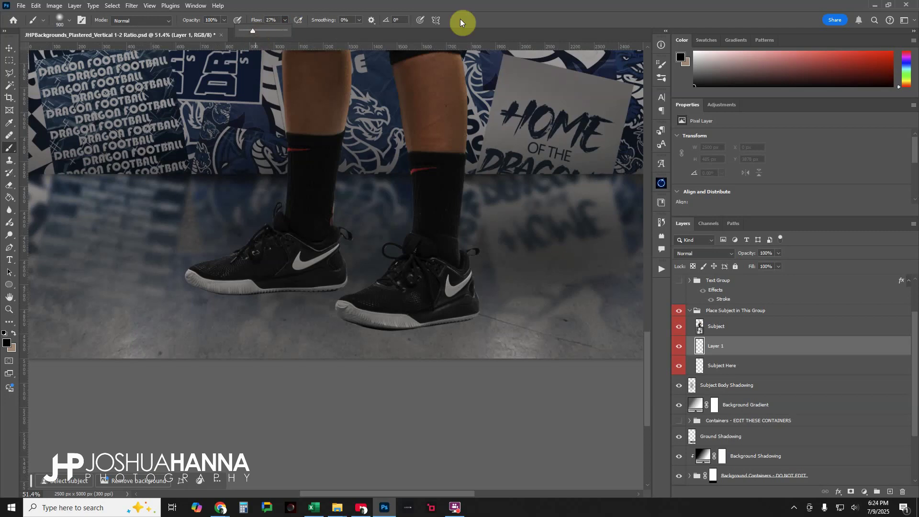
key("bracketleft")
key("bracketleft")
key("bracketleft")
key("bracketleft")
key("bracketleft")
key("bracketleft")
key("bracketleft")
key("bracketleft")
key("bracketleft")
key("bracketleft")
key("bracketleft")
key("bracketleft")
key("bracketleft")
key("bracketleft")
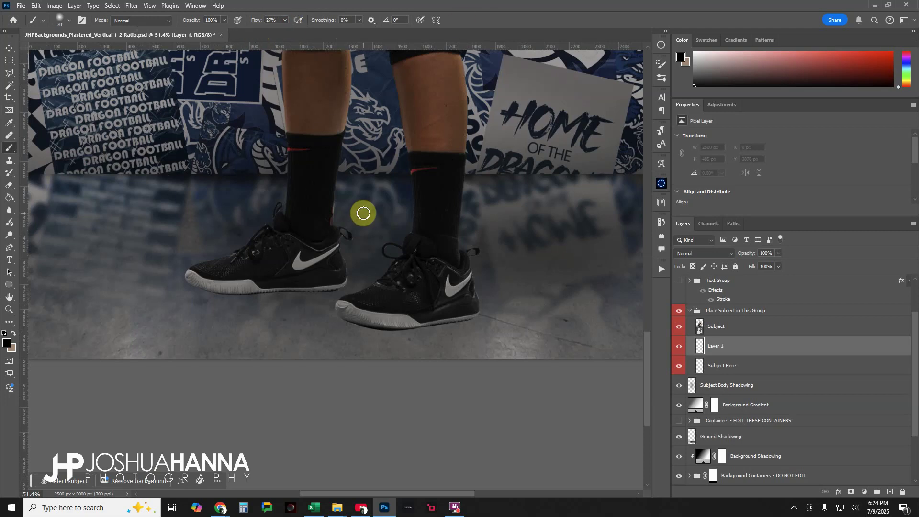
key("bracketleft")
mouse_move(393, 324)
left_mouse_down()
mouse_move(352, 324)
mouse_move(484, 311)
mouse_move(354, 323)
mouse_move(368, 302)
left_mouse_up()
key("bracketright")
key("bracketright")
key("bracketleft")
mouse_move(195, 287)
left_mouse_down()
mouse_move(205, 297)
mouse_move(344, 283)
mouse_move(182, 292)
mouse_move(312, 293)
left_mouse_up()
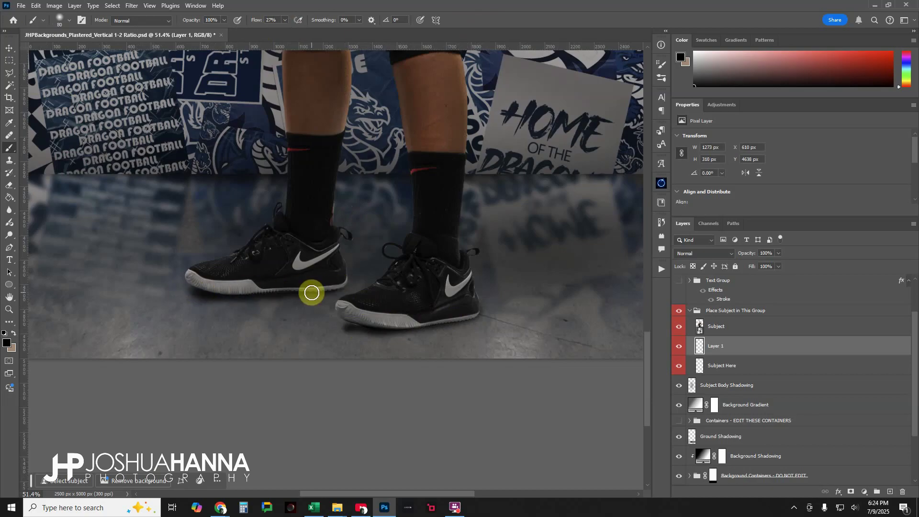
mouse_move(358, 328)
left_mouse_down()
mouse_move(442, 318)
mouse_move(401, 325)
left_mouse_up()
key("bracketright")
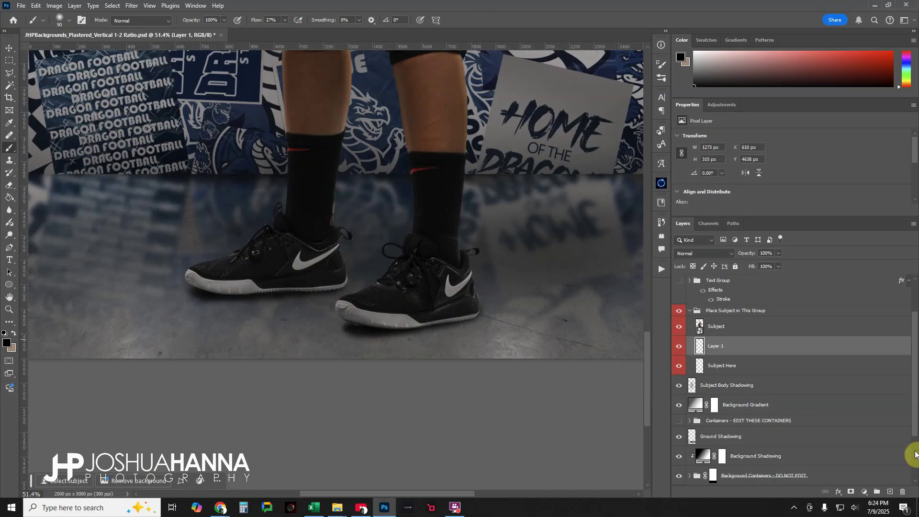
Add a new layer above Layer 1 and paint a broader, softer shadow around both shoes with a 250 px brush at 15% flow
left_click(890, 492)
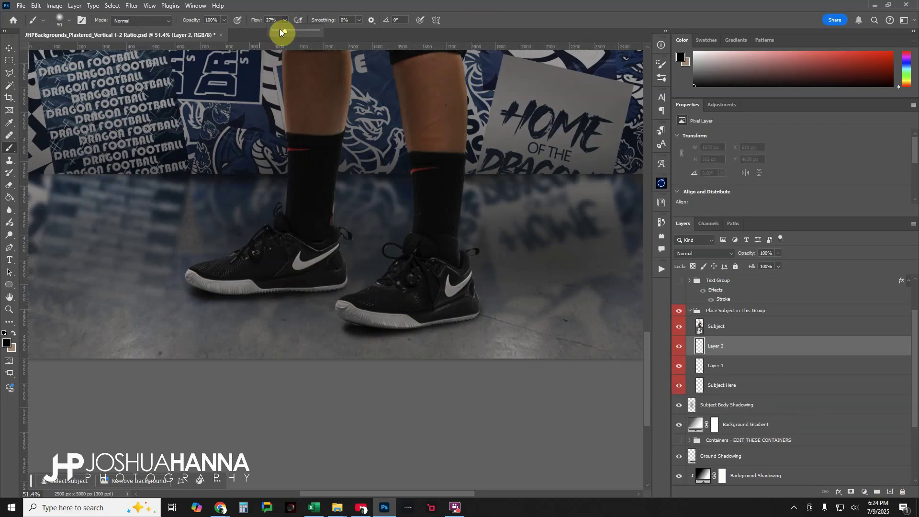
left_click(472, 29)
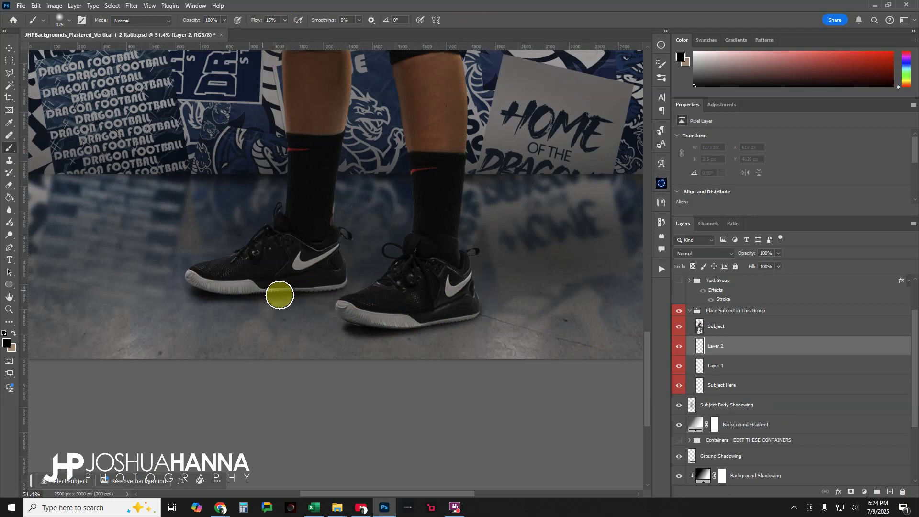
key("bracketright")
key("bracketright")
key("bracketright")
key("bracketright")
key("bracketright")
key("bracketright")
mouse_move(197, 301)
left_mouse_down()
mouse_move(275, 304)
mouse_move(273, 314)
mouse_move(488, 312)
mouse_move(353, 326)
mouse_move(595, 322)
mouse_move(217, 314)
mouse_move(181, 303)
left_mouse_up()
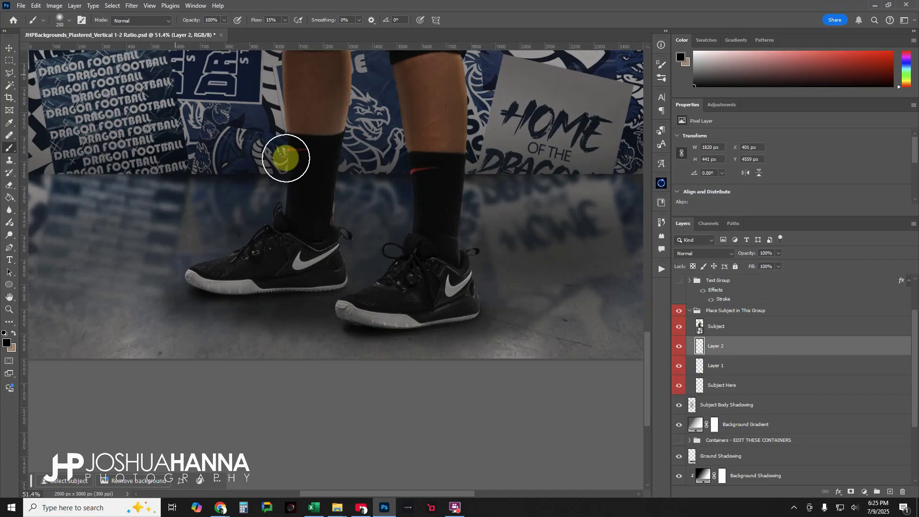
Apply a horizontal Motion Blur with a 0° angle and an increased distance to the broad shadow on Layer 2
left_click(9, 309)
right_click(253, 235)
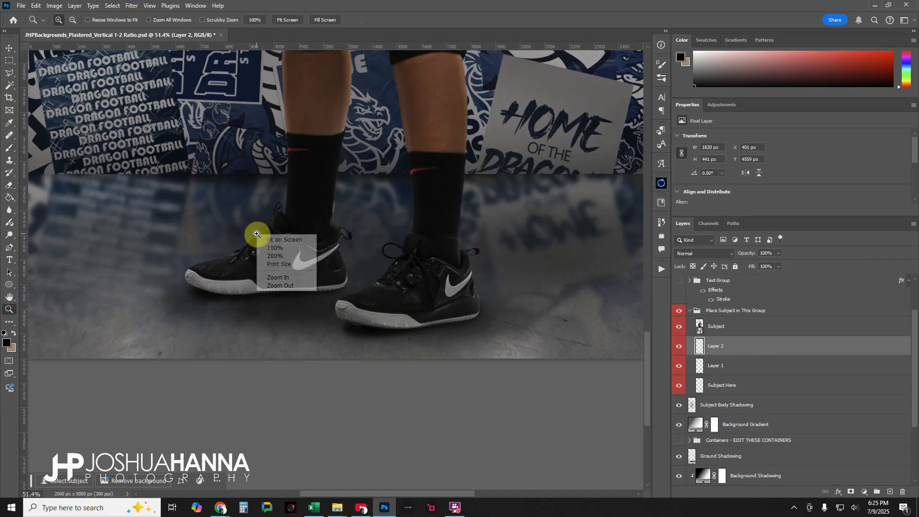
left_click(262, 240)
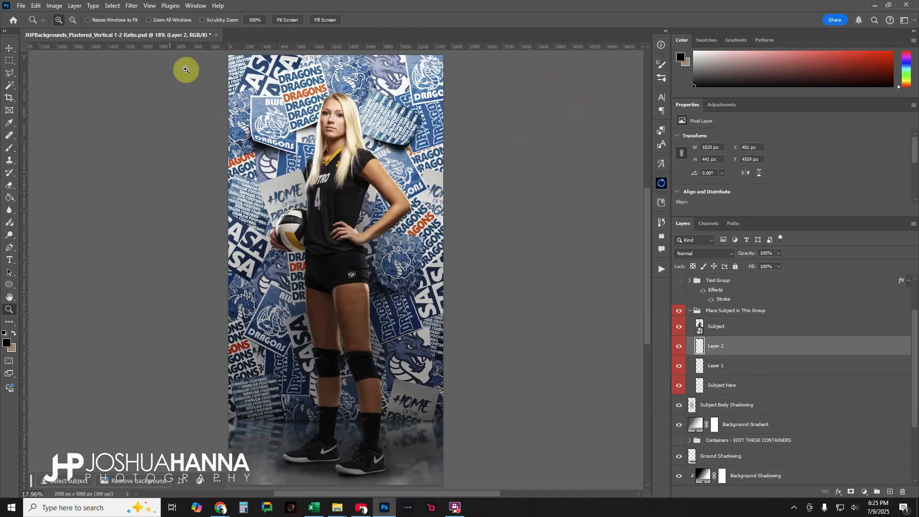
left_click(132, 6)
mouse_move(148, 128)
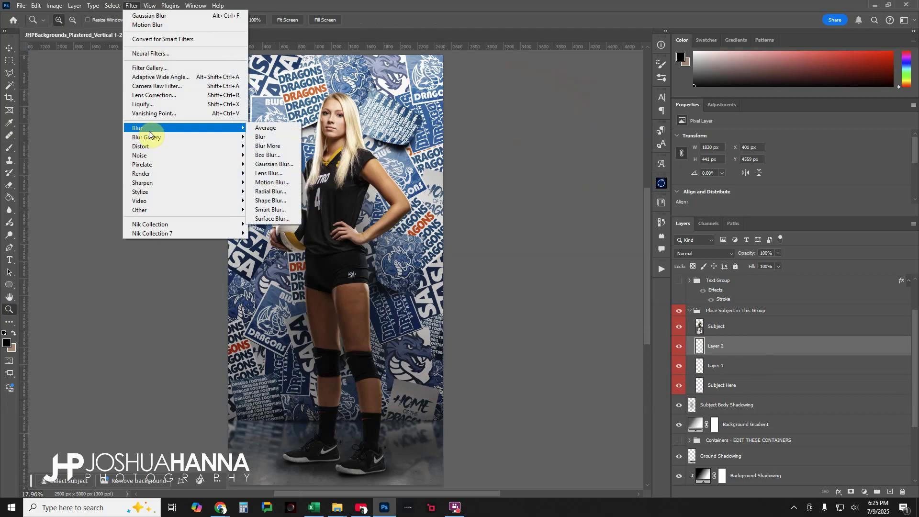
left_click(271, 182)
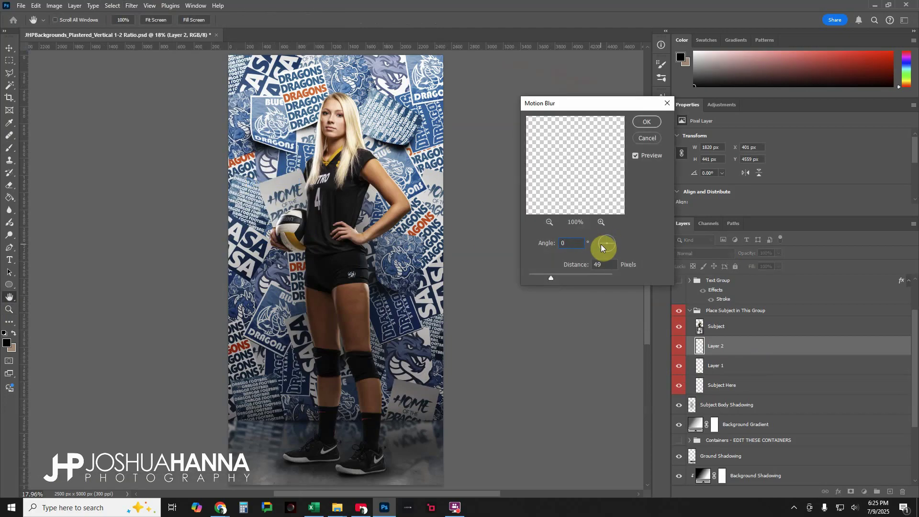
left_click_drag(558, 280, 588, 280)
left_click(646, 122)
key("z")
Lower Layer 2's opacity to 66% and compare the blurred shadow by switching the layer's visibility off and on
left_click(679, 346)
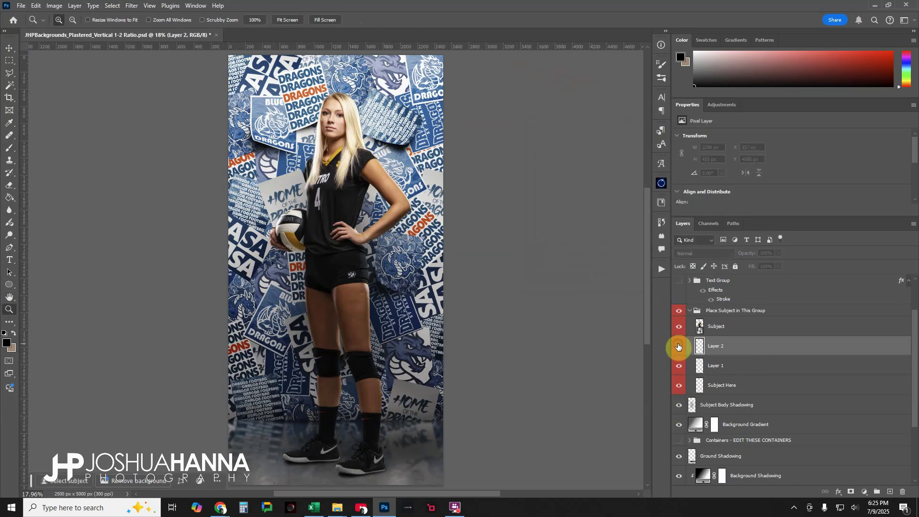
left_click(679, 346)
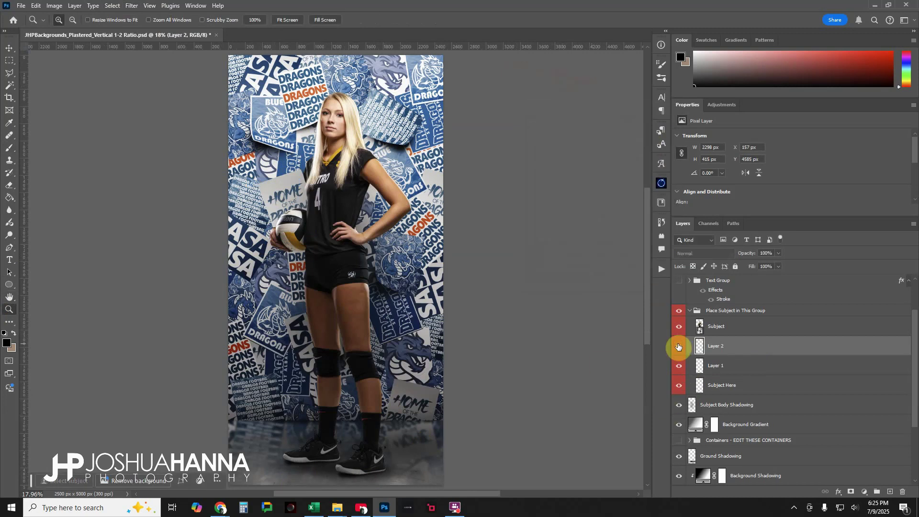
left_click(779, 254)
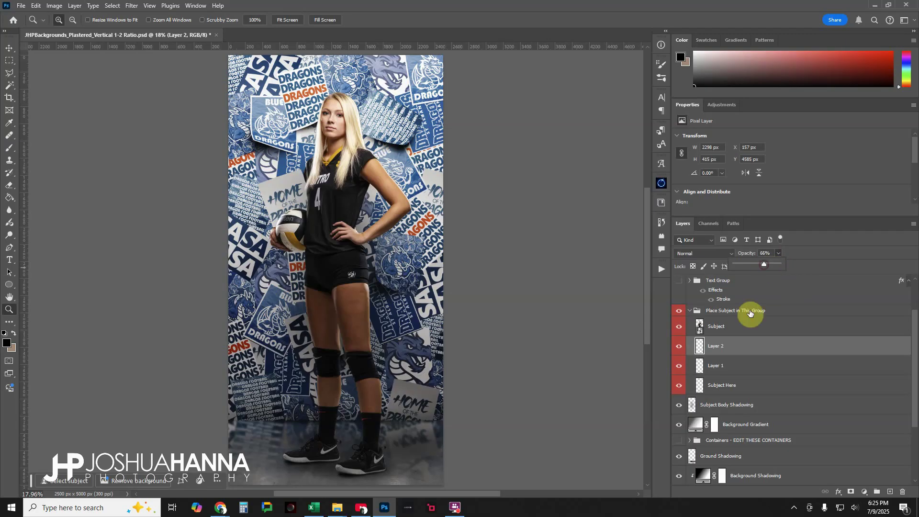
left_click(678, 349)
left_click(679, 349)
left_click(679, 350)
left_click(679, 350)
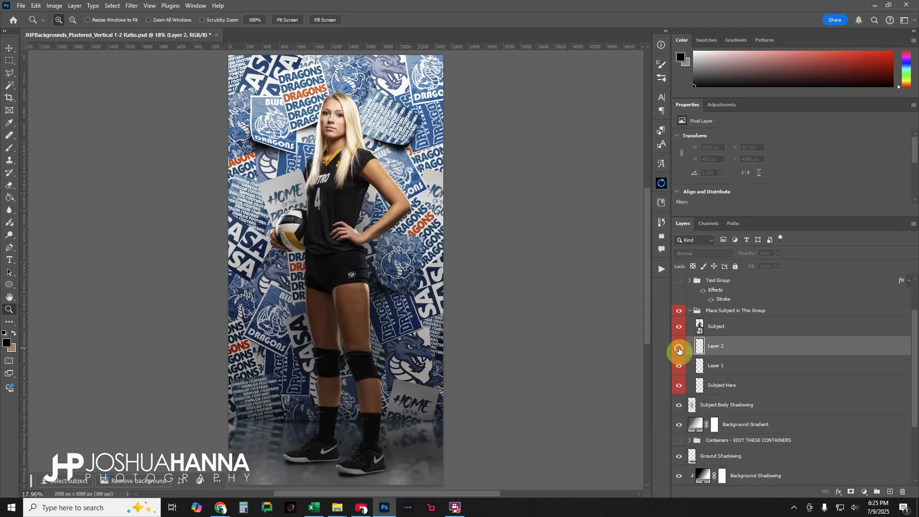
left_click(679, 351)
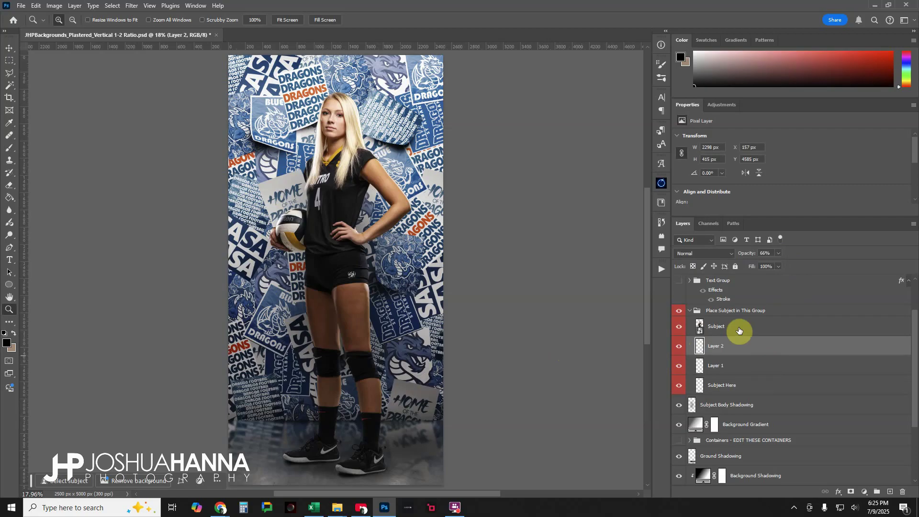
Add a new layer above the Subject layer and clip it to the Subject
left_click(760, 331)
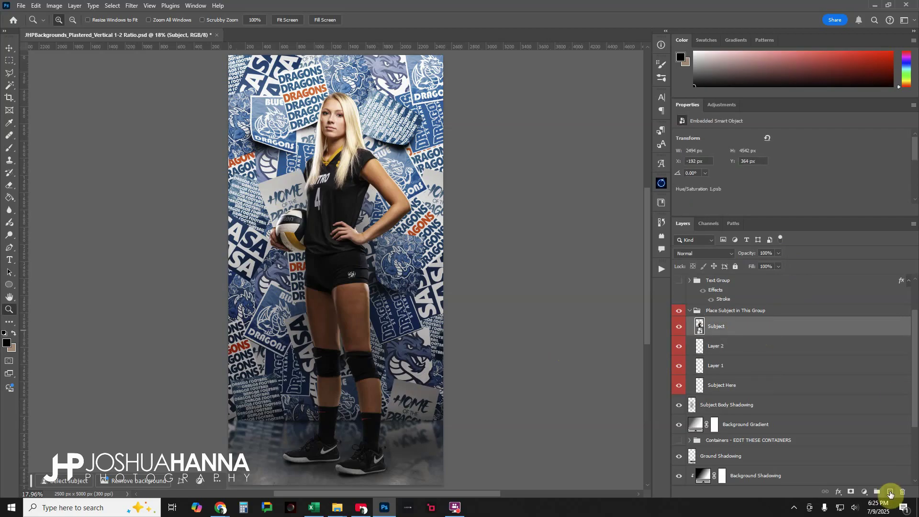
left_click(890, 491)
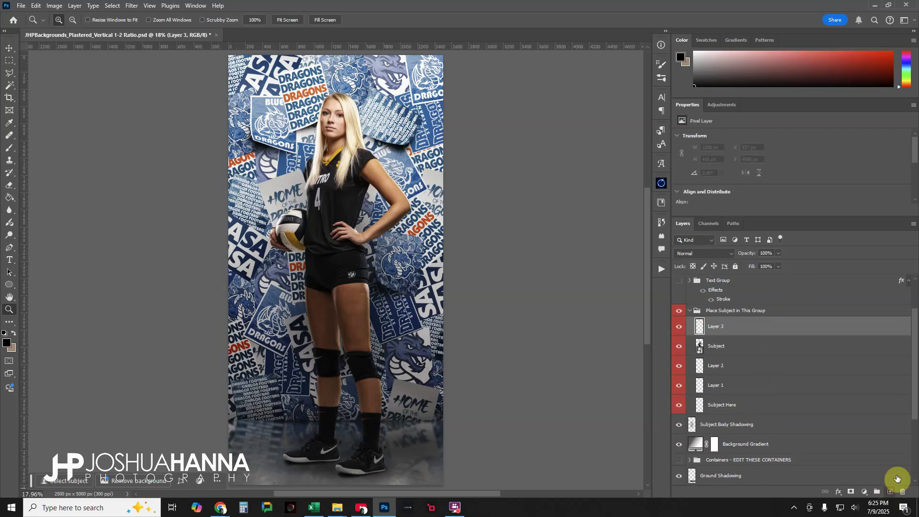
left_click(732, 332, "alt")
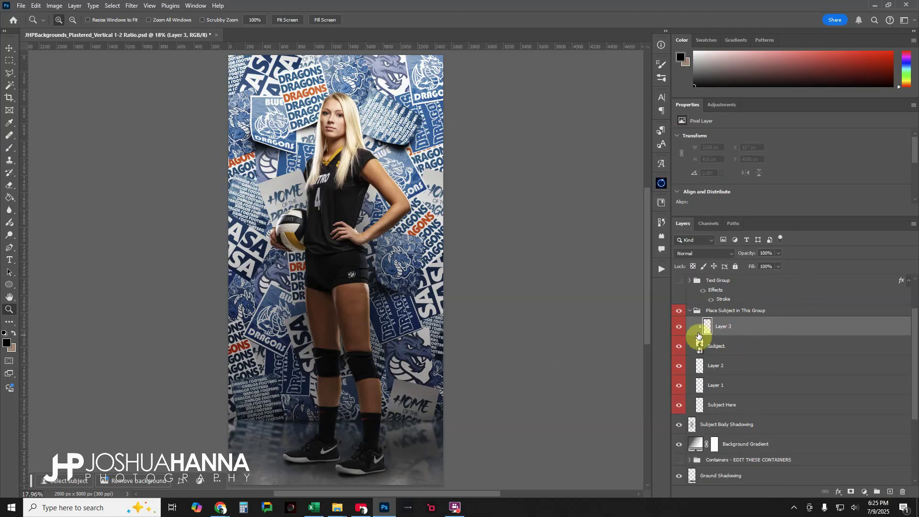
Darken the subject's shoes on the clipped Layer 3 with a soft black brush at 15% flow, then compare with the layer hidden and shown
left_click(9, 149)
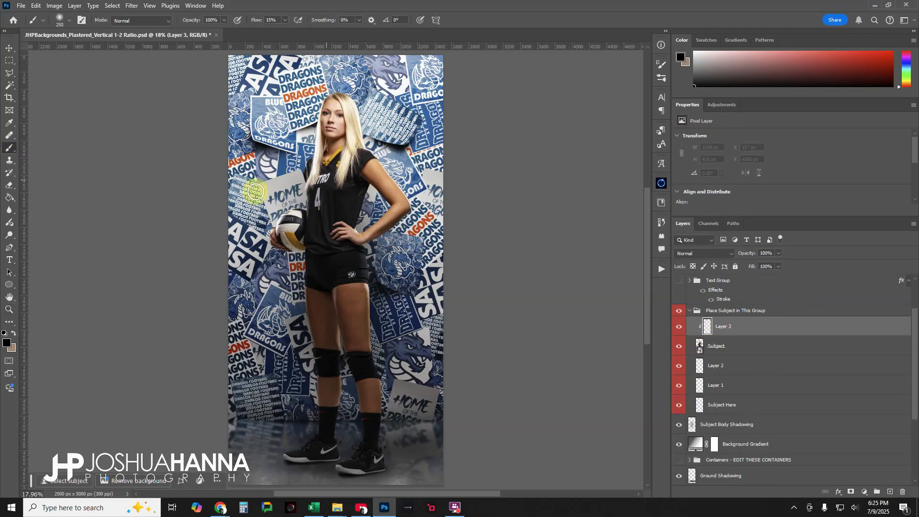
mouse_move(384, 480)
left_mouse_down()
mouse_move(322, 472)
mouse_move(421, 472)
mouse_move(316, 473)
mouse_move(323, 459)
mouse_move(380, 472)
mouse_move(375, 482)
mouse_move(296, 454)
mouse_move(396, 470)
mouse_move(318, 469)
left_mouse_up()
key("bracketright")
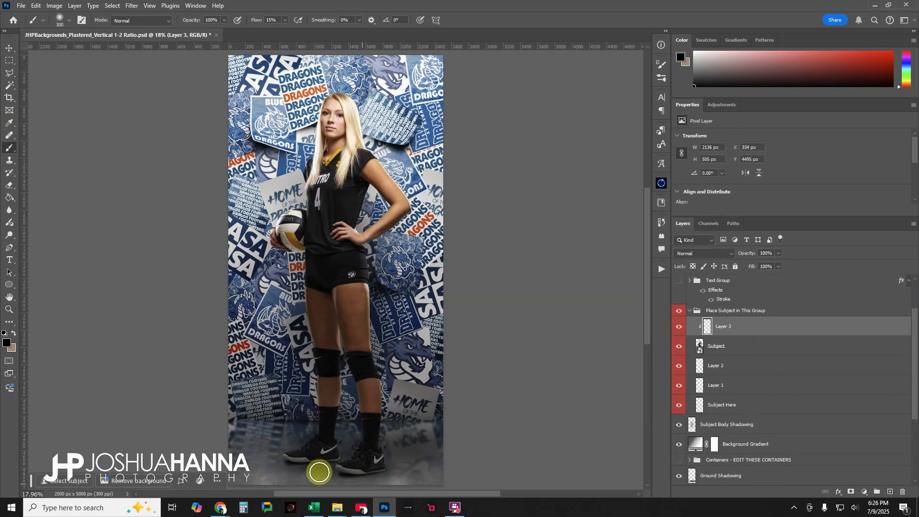
left_click(680, 328)
left_click(680, 328)
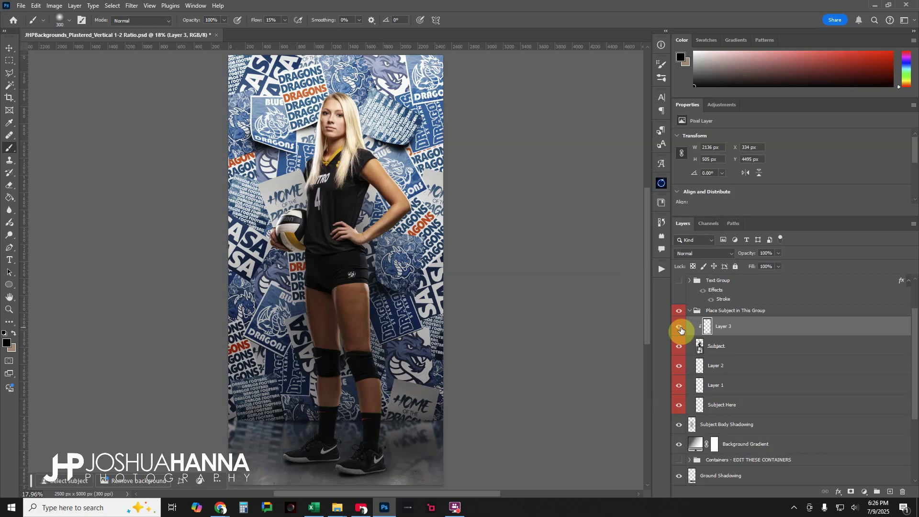
left_click(680, 329)
left_click(680, 328)
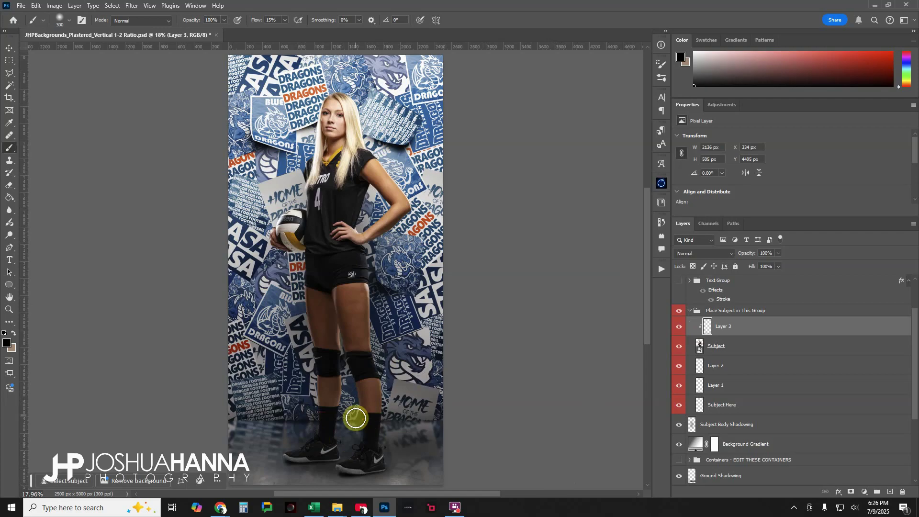
Duplicate the Subject layer and place the copy between Layer 1 and Subject Here
left_click_drag(646, 269, 651, 287)
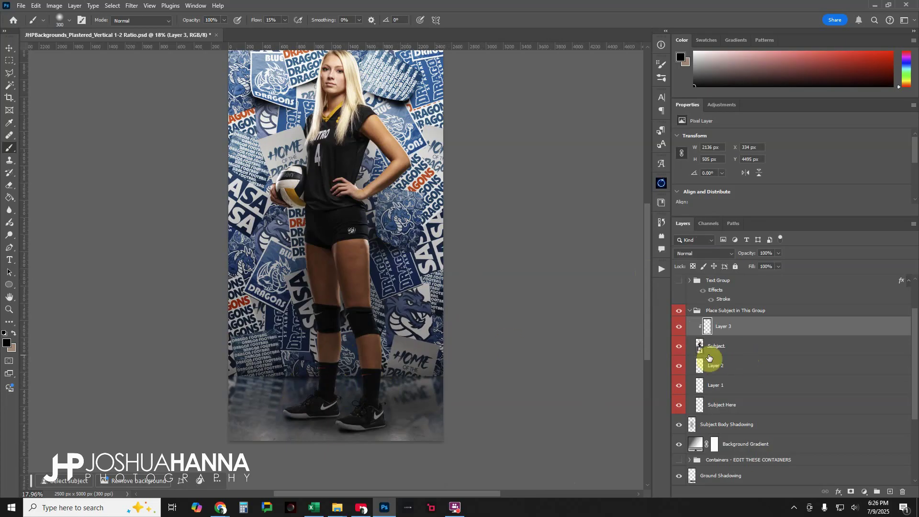
left_click(747, 351)
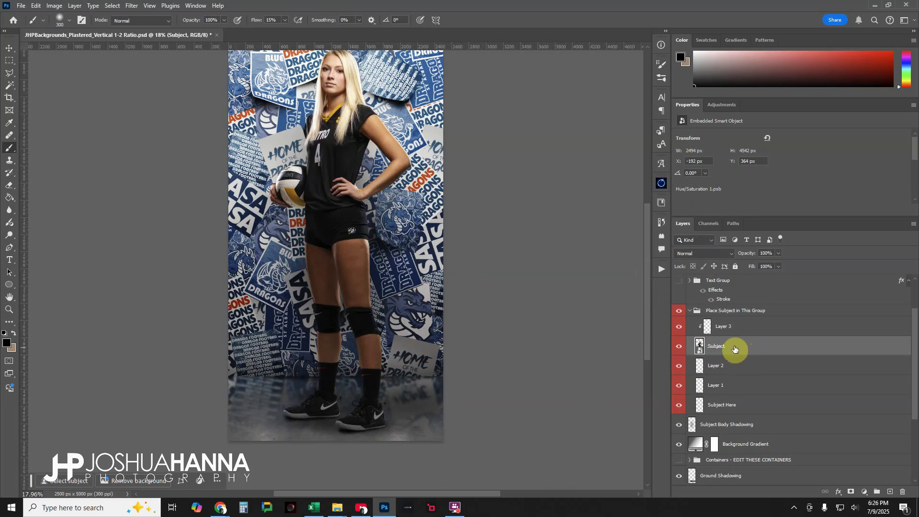
left_click_drag(738, 349, 753, 401)
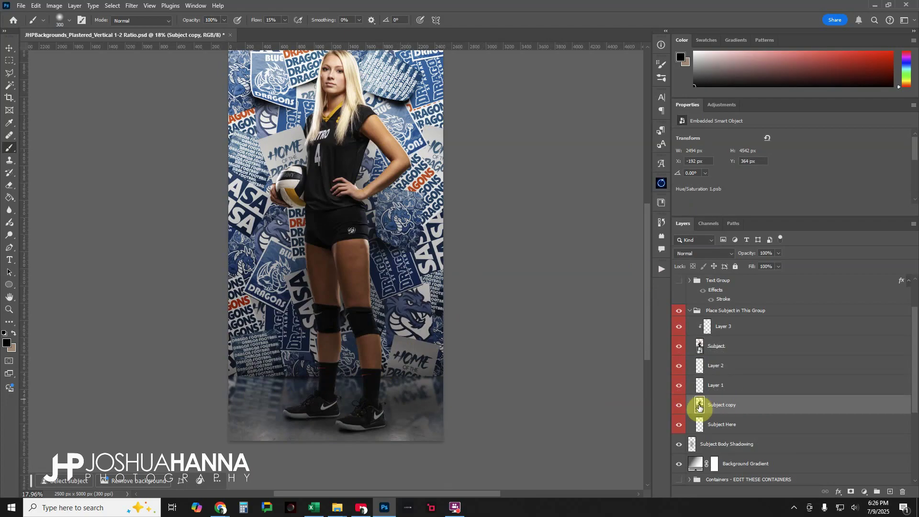
Flip the Subject copy vertically and move it straight down so its mirrored shoes sit just beneath the subject's feet
key("ctrl+t")
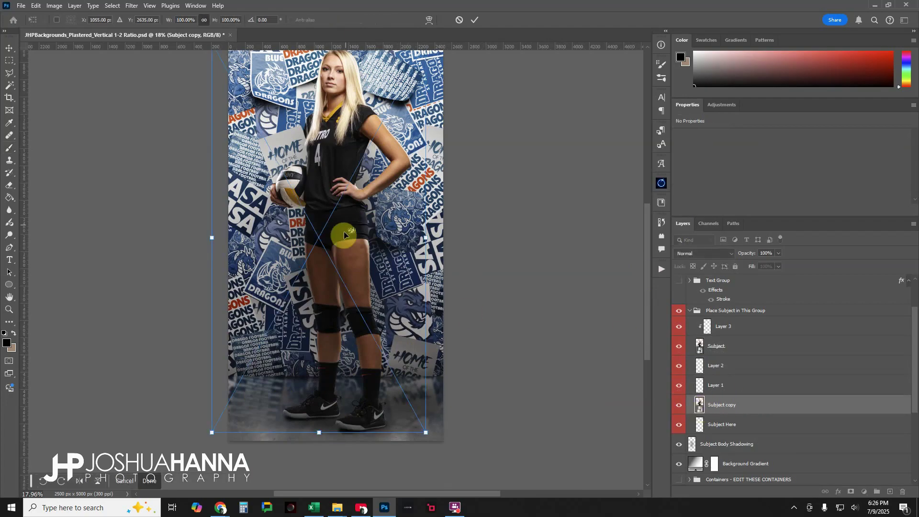
right_click(338, 213)
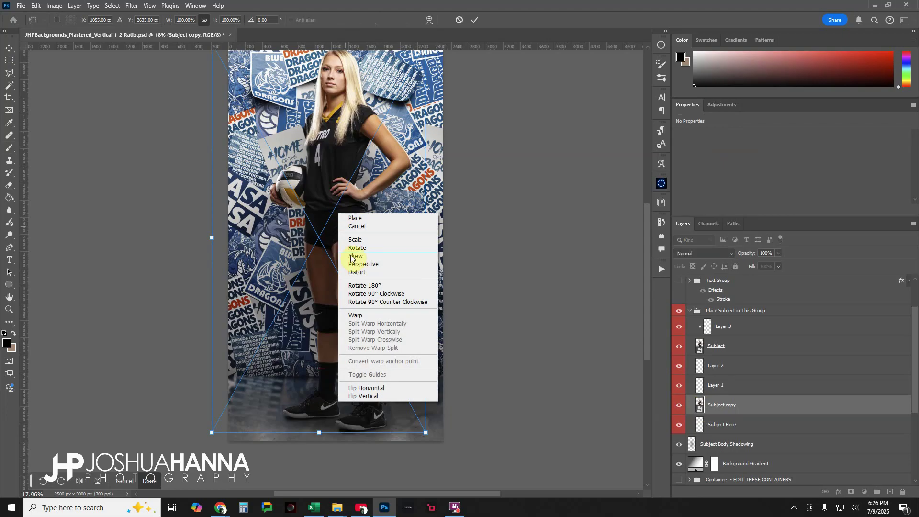
left_click(363, 396)
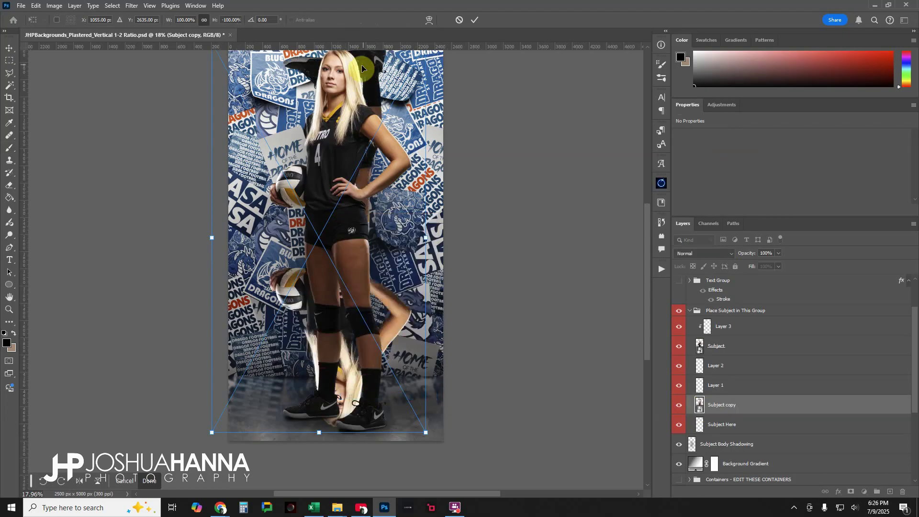
left_click_drag(365, 68, 381, 442)
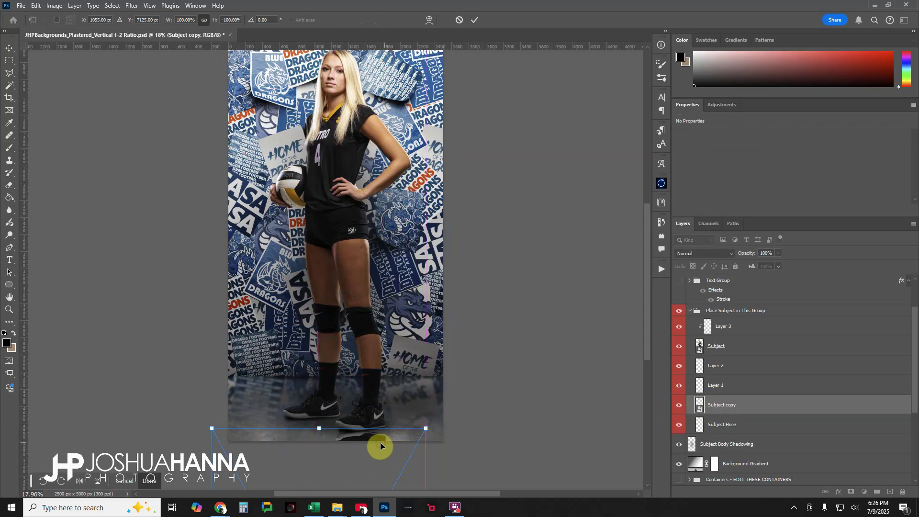
scroll(647, 283, "down", 5)
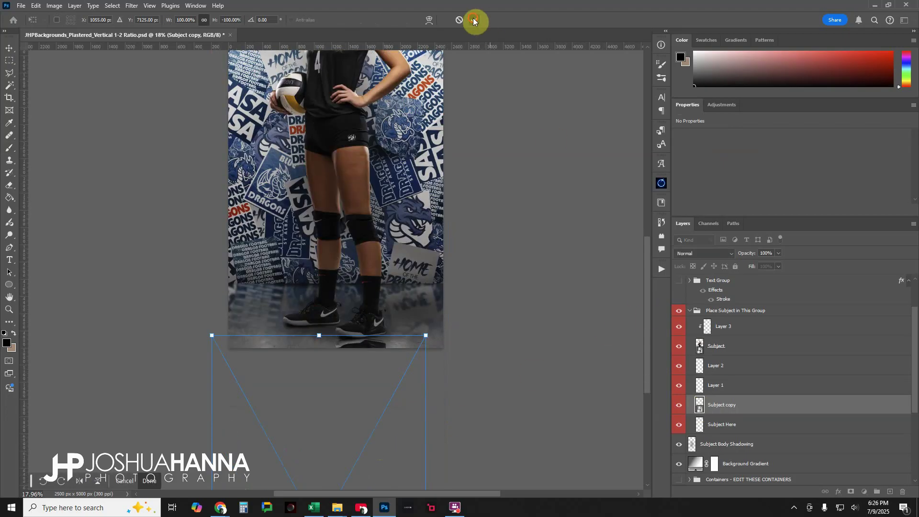
left_click(474, 20)
left_click(9, 48)
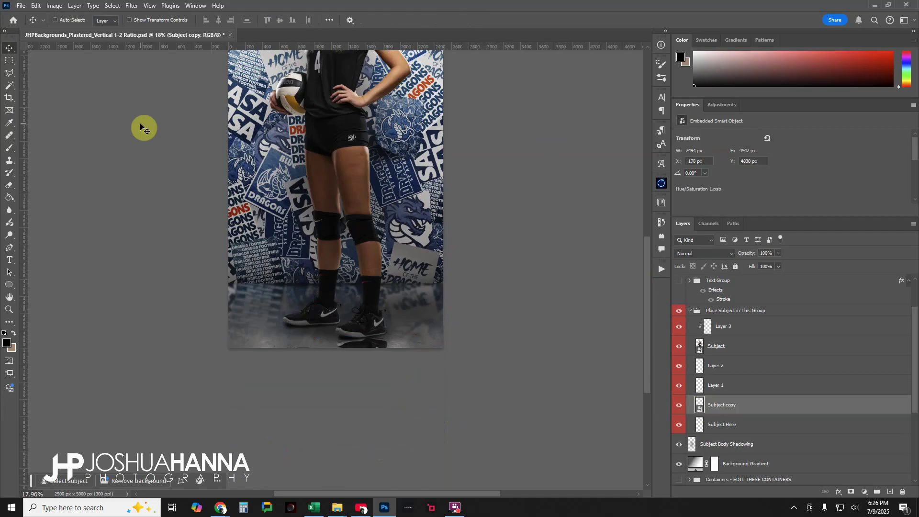
left_click(139, 307, "ctrl")
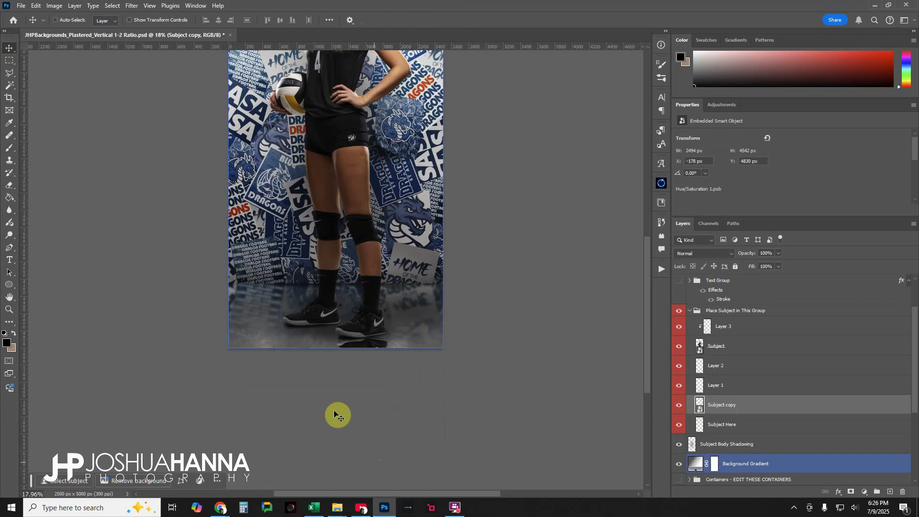
left_click(383, 338, "ctrl")
left_click(381, 338, "ctrl")
left_click(396, 427, "ctrl")
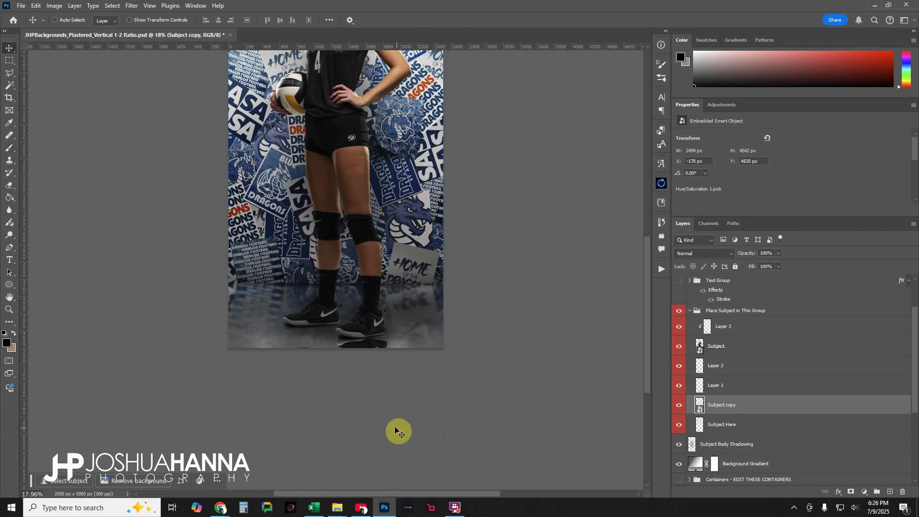
left_click(378, 345, "ctrl")
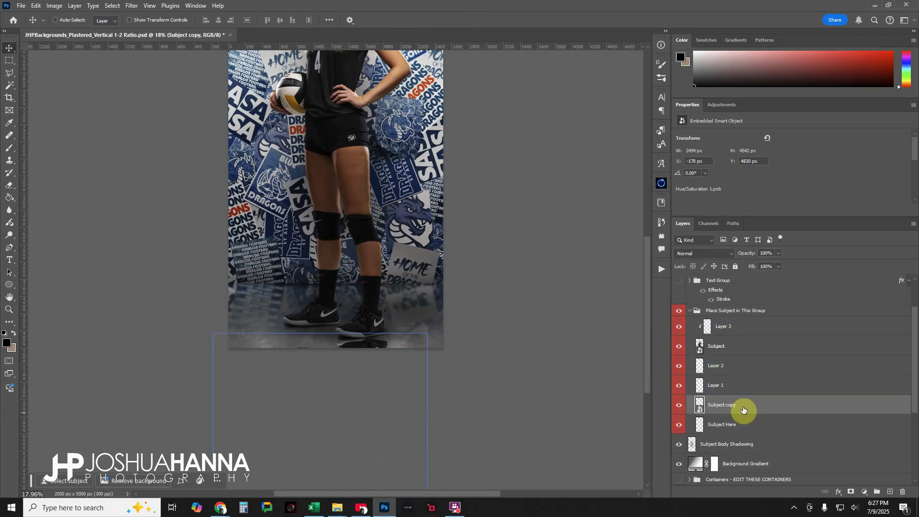
Duplicate the Subject copy layer directly beneath itself and hide the duplicate
left_click_drag(745, 409, 750, 418)
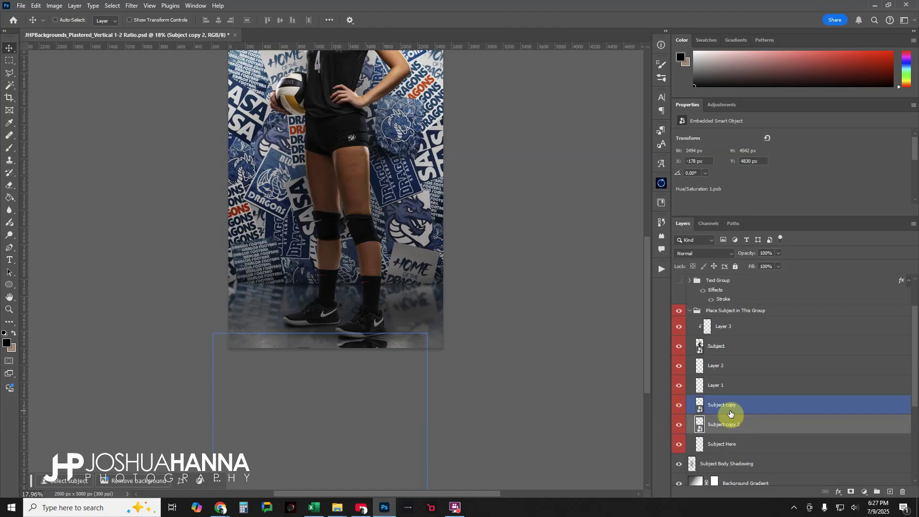
left_click(678, 425)
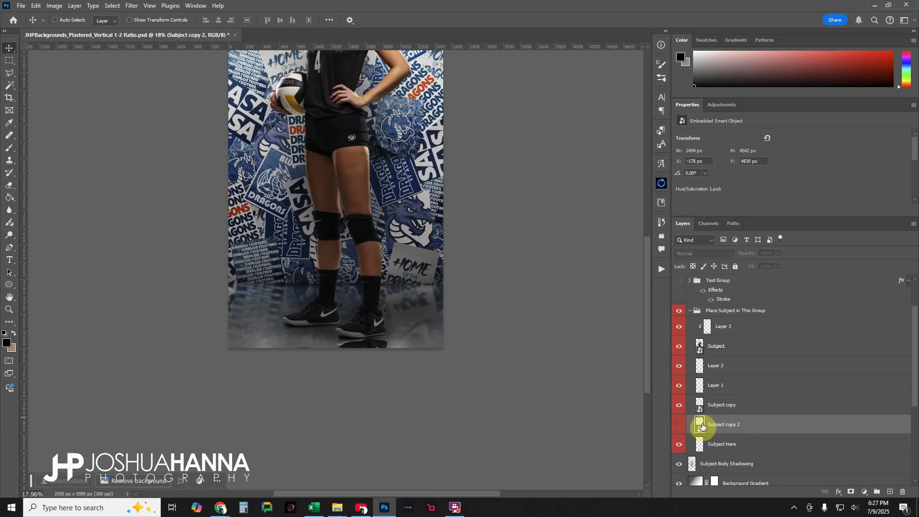
Add a layer mask to Subject copy and paint out the rear foot's reflection with a black brush at 100% flow
left_click(752, 412)
left_click(850, 492)
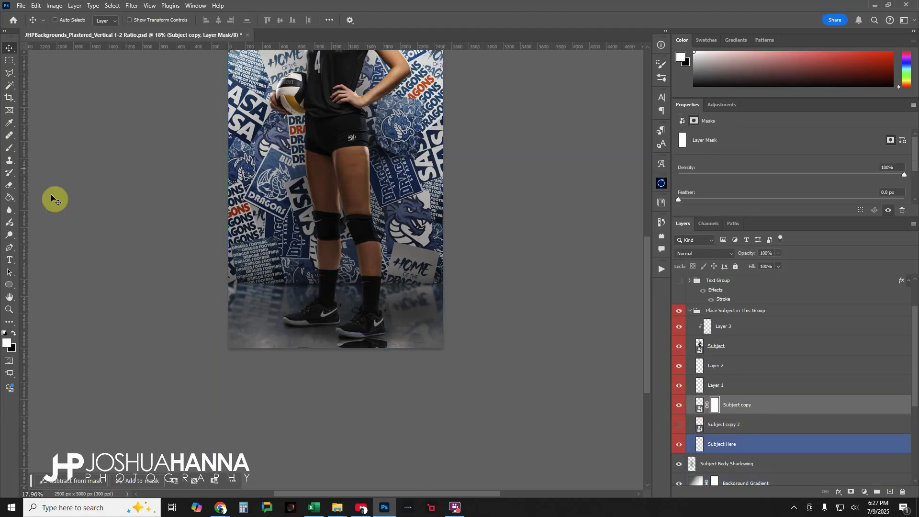
left_click(6, 152)
key("bracketright")
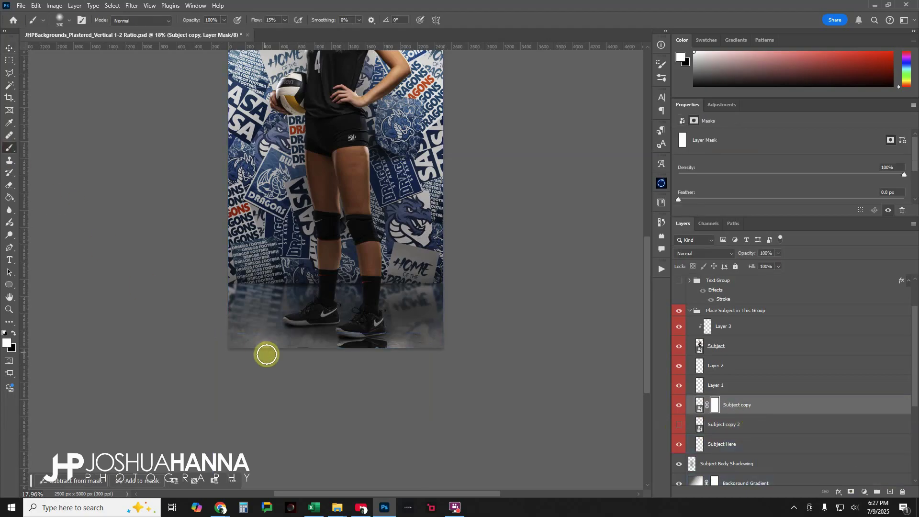
left_click(14, 332)
left_click_drag(286, 19, 500, 16)
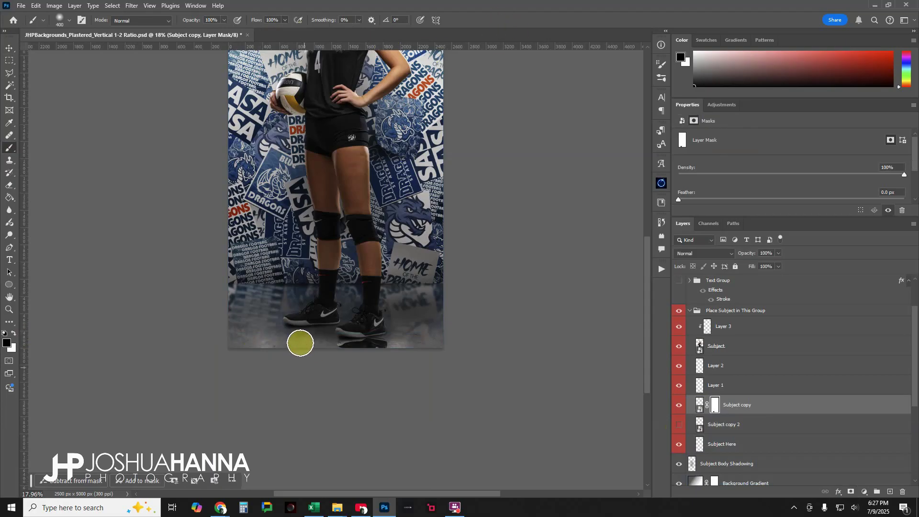
key("bracketright")
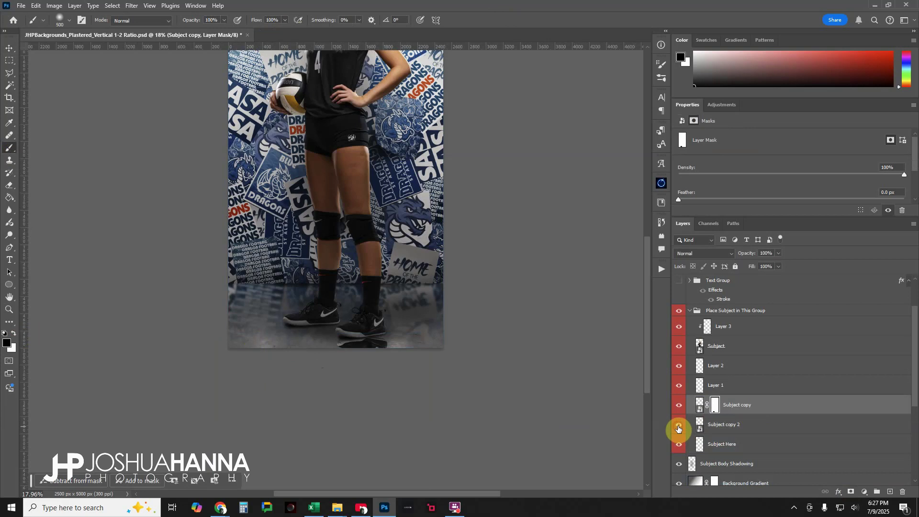
Nudge the Subject copy 2 layer straight up to Y 4571 px so its mirrored shoe meets the rear foot
left_click(732, 427)
key("v")
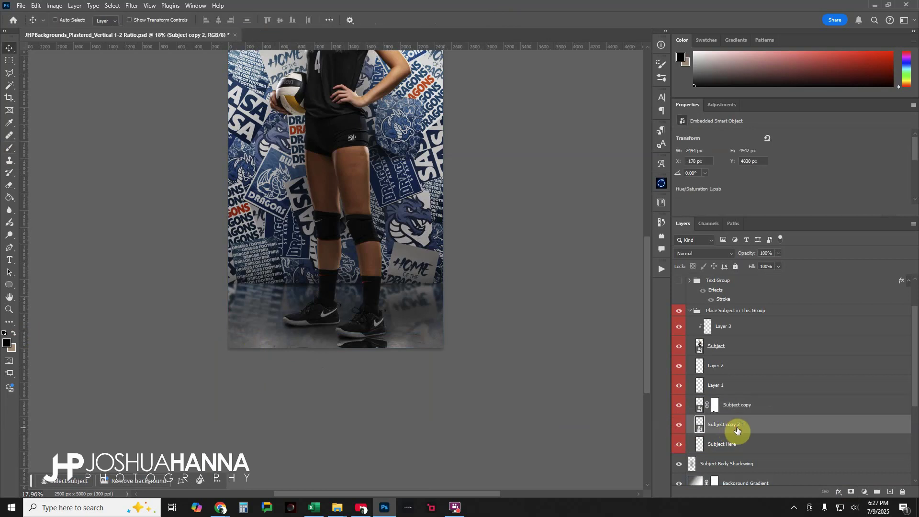
key("Up")
key("Up")
key("Up")
key("Up")
key("Up")
key("Up")
key("shift+Up")
key("shift+Up")
key("shift+Up")
key("shift+Up")
key("shift+Up")
key("shift+Up")
key("shift+Up")
key("shift+Up")
key("shift+Up")
key("shift+Up")
key("shift+Up")
key("shift+Up")
key("shift+Up")
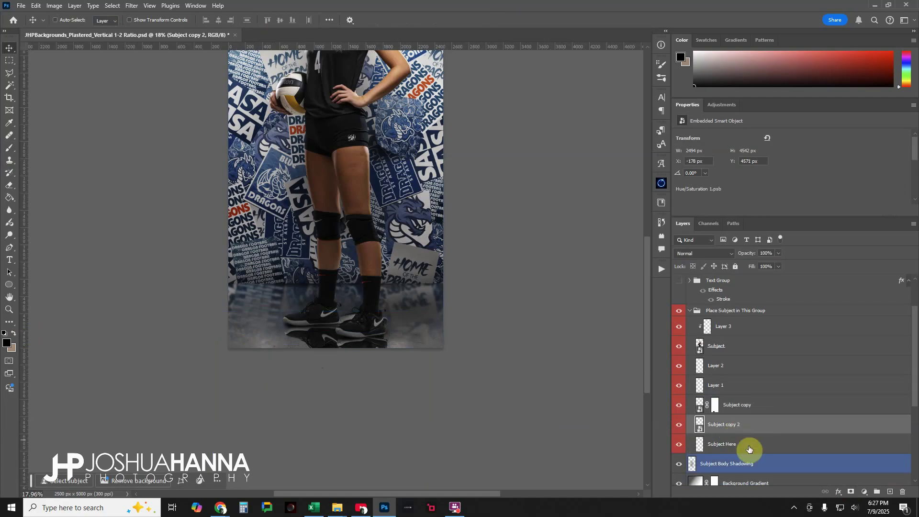
Add a layer mask to Subject copy 2 and paint out its duplicate reflection around the front shoe with a black brush
left_click(852, 495)
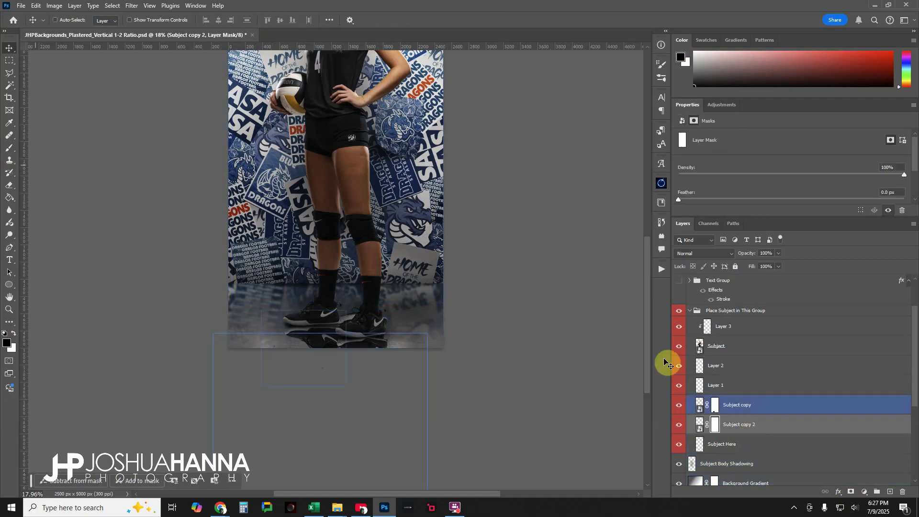
left_click(9, 147)
key("bracketleft")
key("bracketleft")
key("bracketleft")
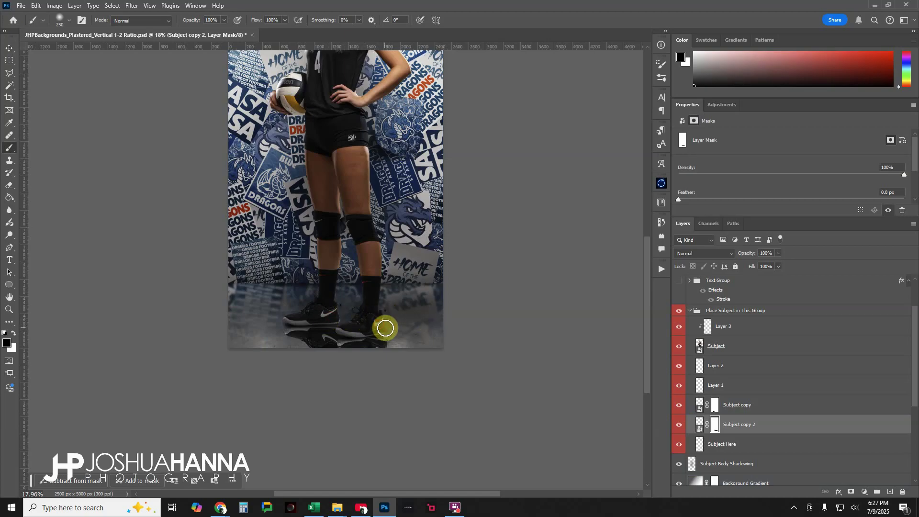
key("bracketleft")
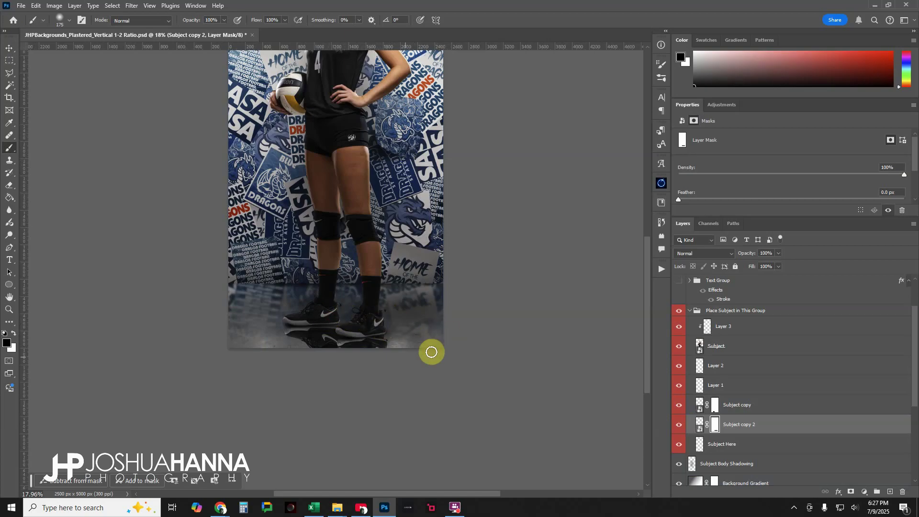
key("bracketright")
key("bracketright")
key("bracketright")
left_click_drag(406, 355, 380, 343)
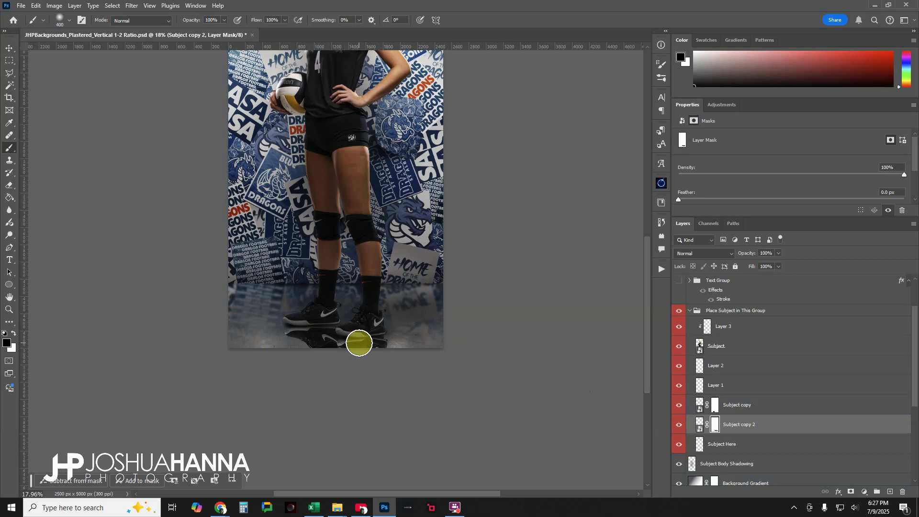
Merge the Subject copy and Subject copy 2 layers into a single reflection layer
left_click(774, 408, "shift")
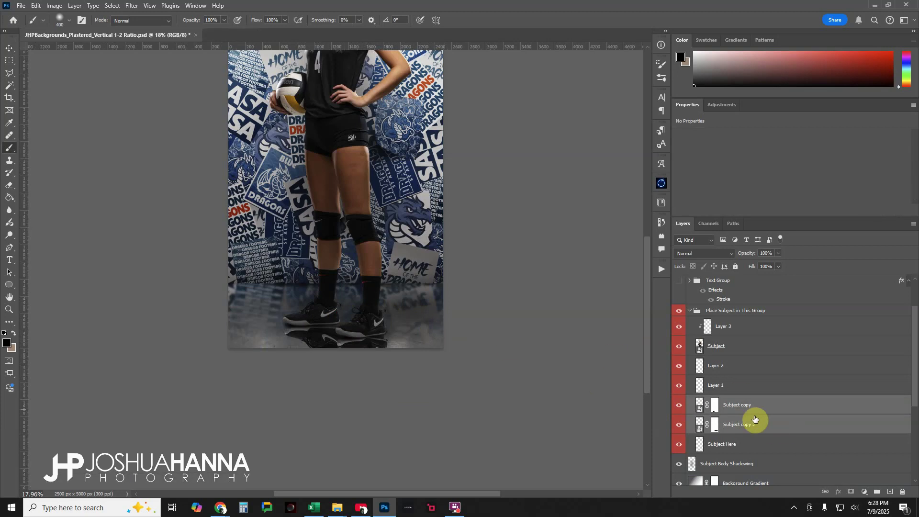
right_click(769, 417)
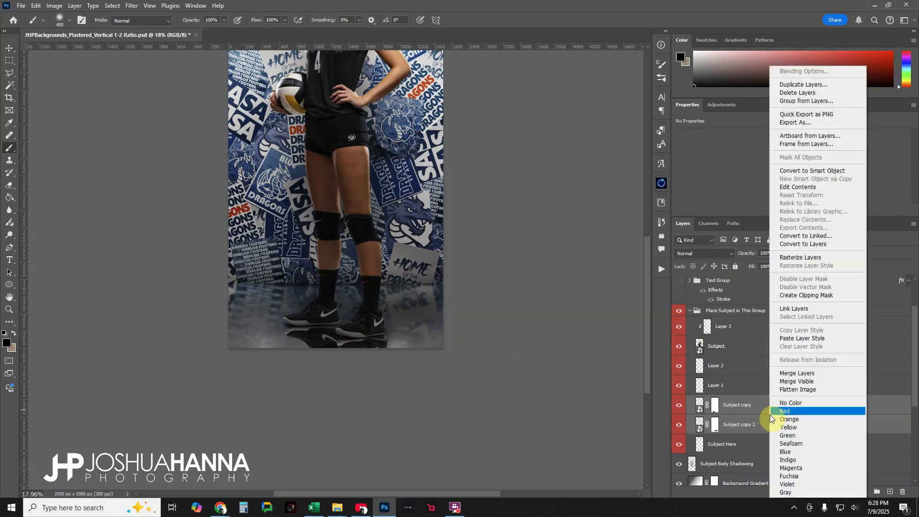
left_click(785, 380)
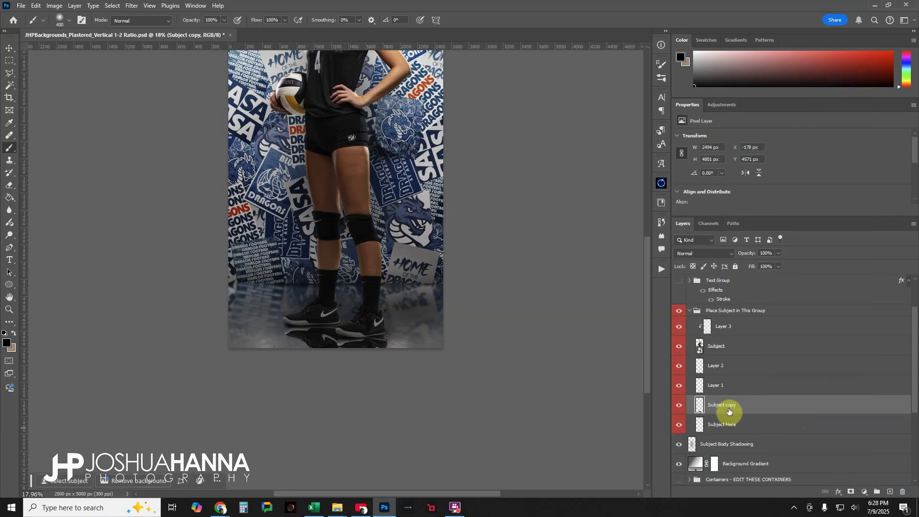
Apply a Motion Blur to the merged reflection at a 90° angle with a short distance
left_click(132, 6)
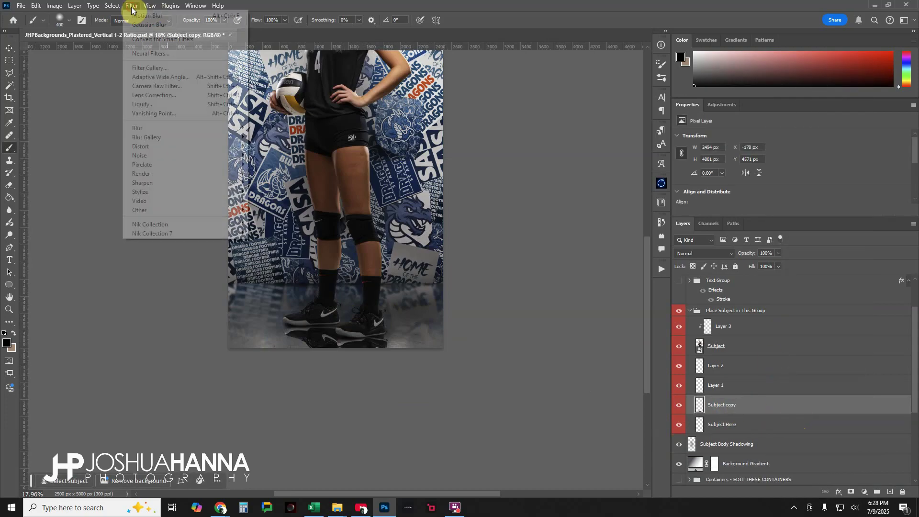
mouse_move(141, 129)
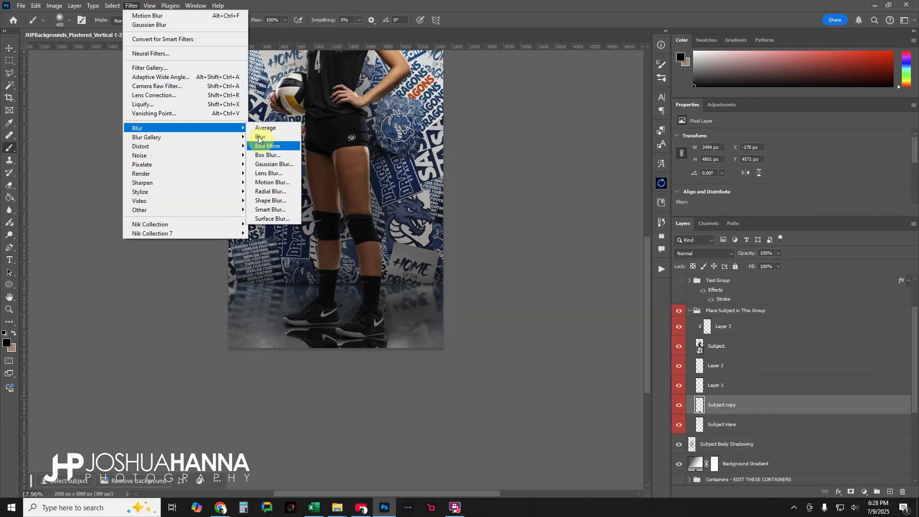
left_click(270, 183)
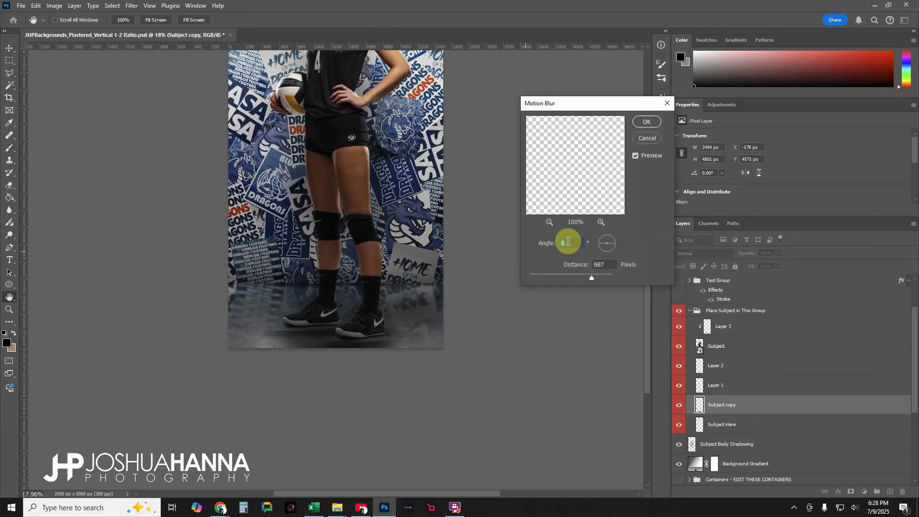
type("90")
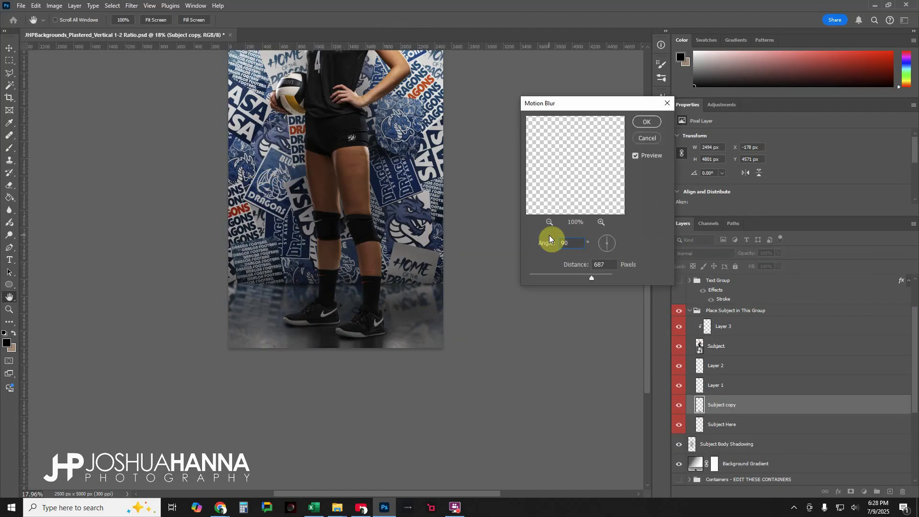
left_click_drag(592, 277, 554, 277)
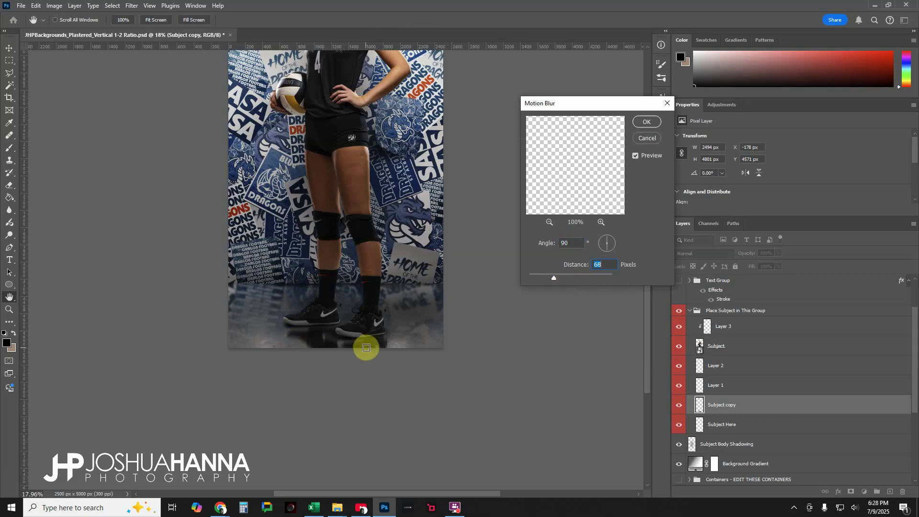
left_click(547, 278)
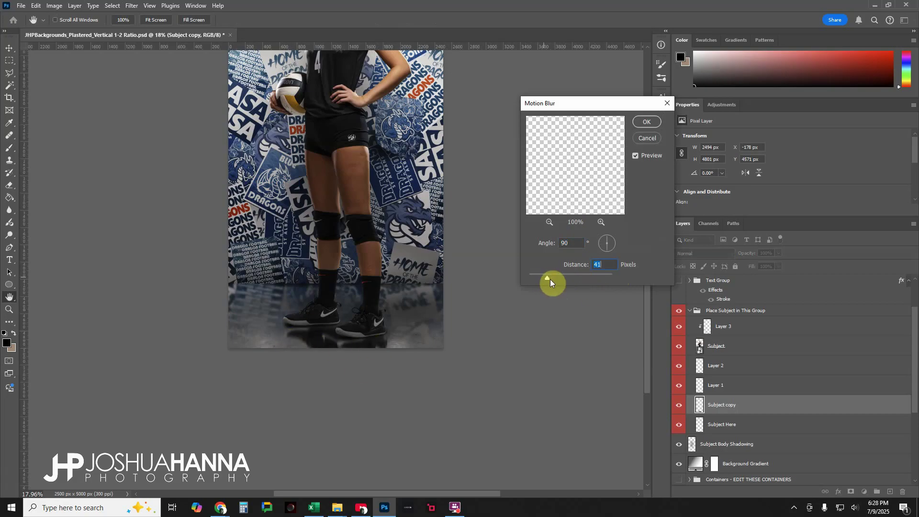
left_click_drag(548, 279, 543, 277)
left_click(648, 121)
key("b")
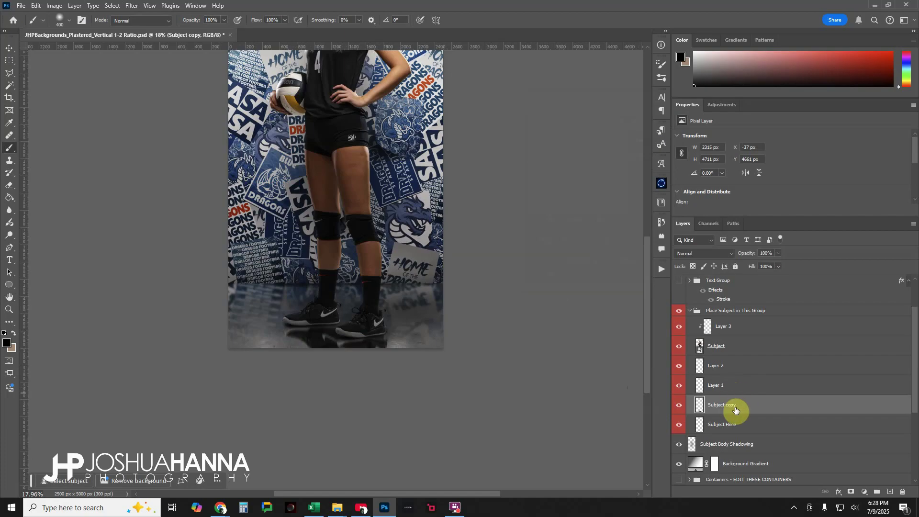
Add a layer mask to Subject copy and fade the reflection toward the poster's lower edge with a near-vertical black-to-white gradient at 16% scale
left_click(851, 492)
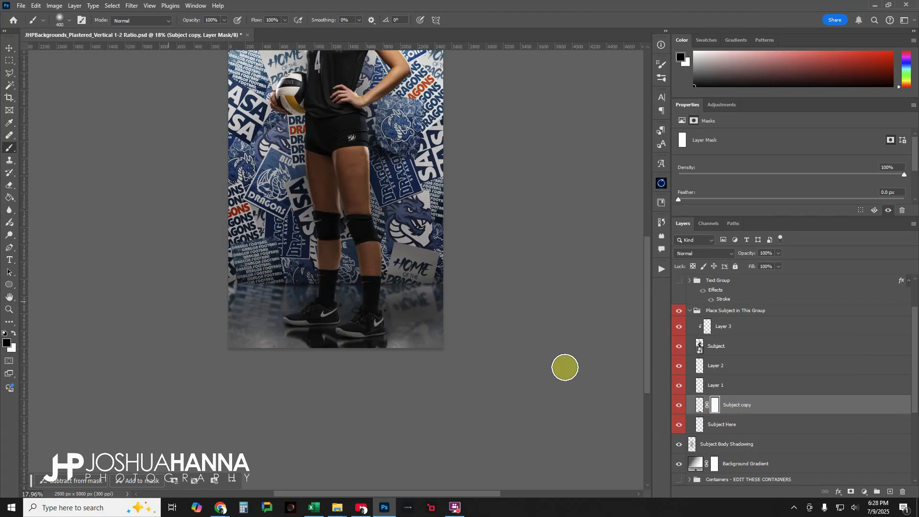
left_click(7, 198)
right_click(6, 198)
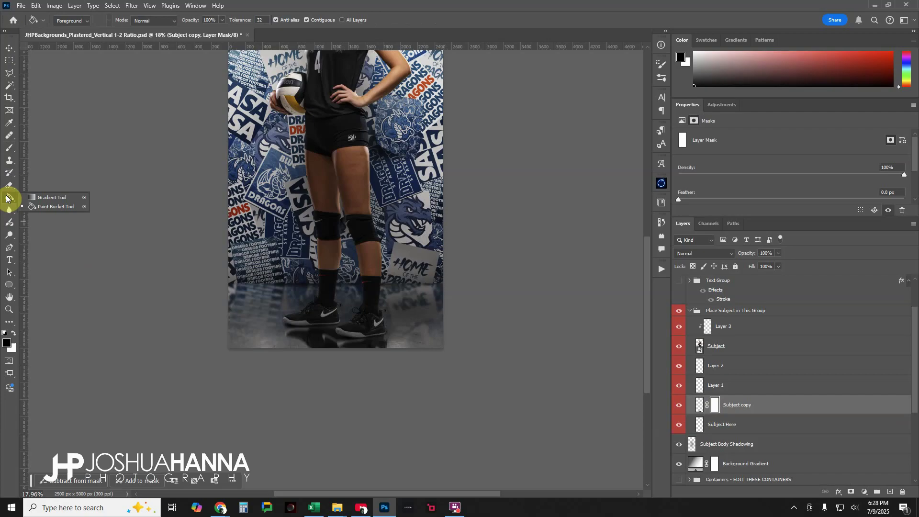
left_click(52, 202)
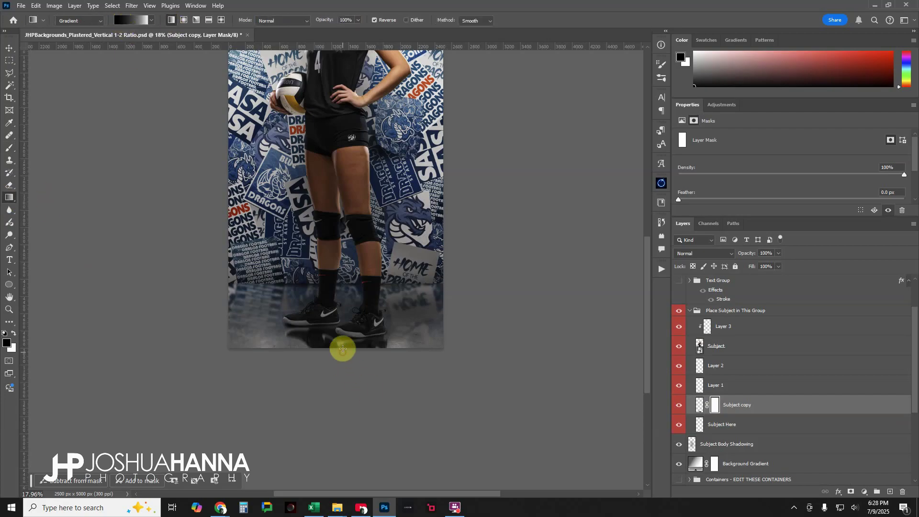
mouse_move(343, 351)
left_mouse_down()
mouse_move(335, 344)
mouse_move(339, 363)
mouse_move(350, 360)
left_mouse_up()
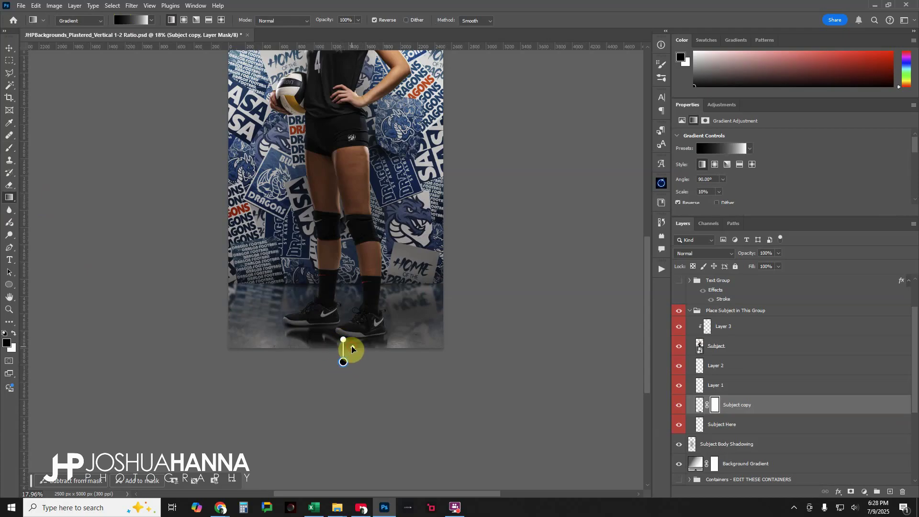
double_click(343, 339)
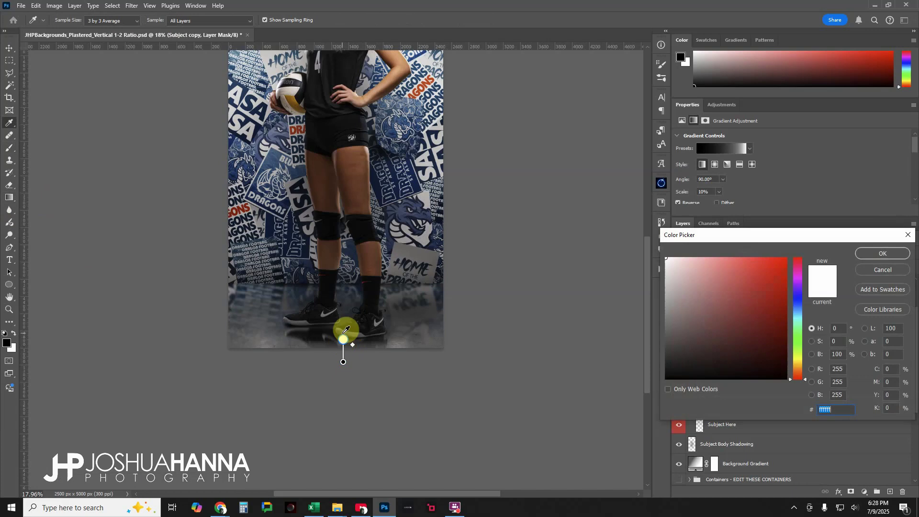
left_click(881, 279)
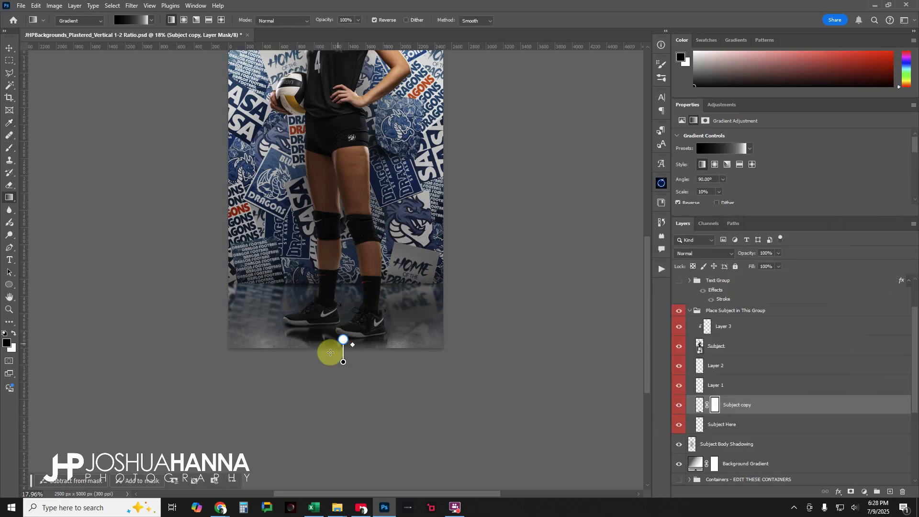
left_click_drag(345, 339, 342, 333)
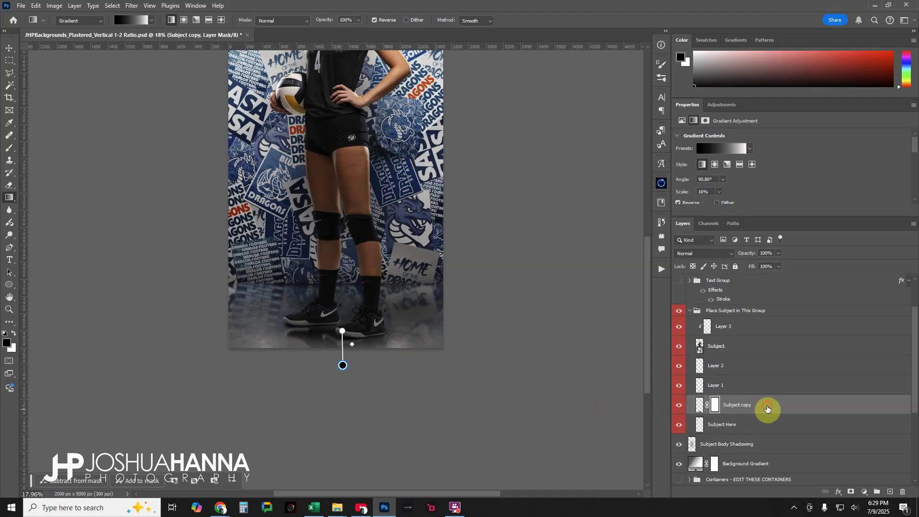
Compare the poster with the Subject copy reflection hidden and shown, then lower its opacity to 79%
left_click(767, 409)
left_click(679, 407)
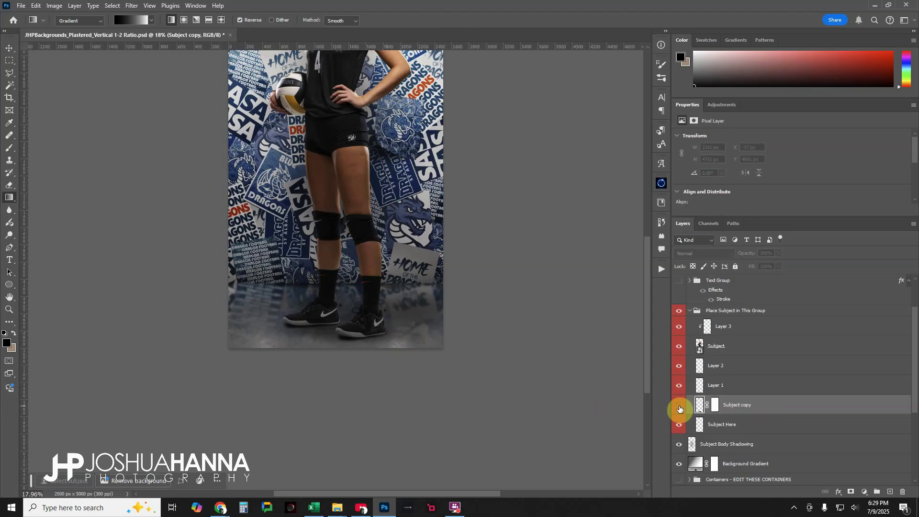
left_click(680, 407)
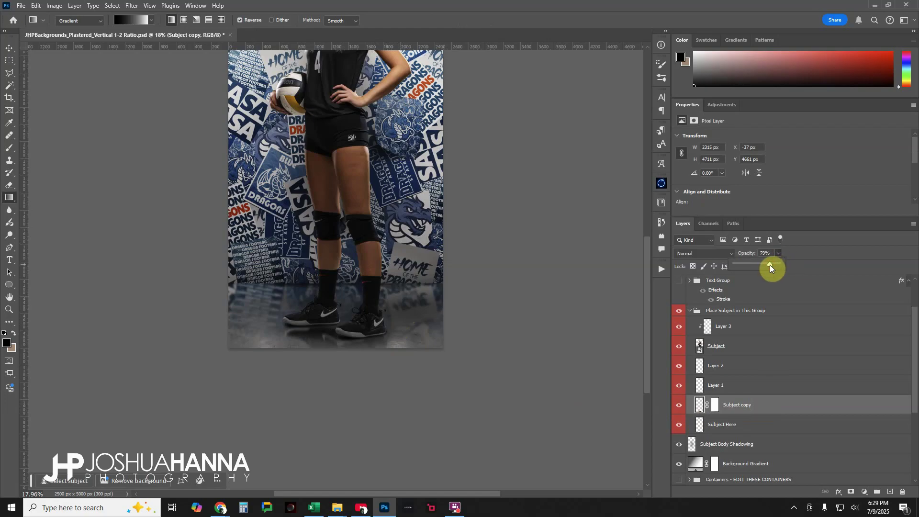
left_click_drag(769, 266, 770, 266)
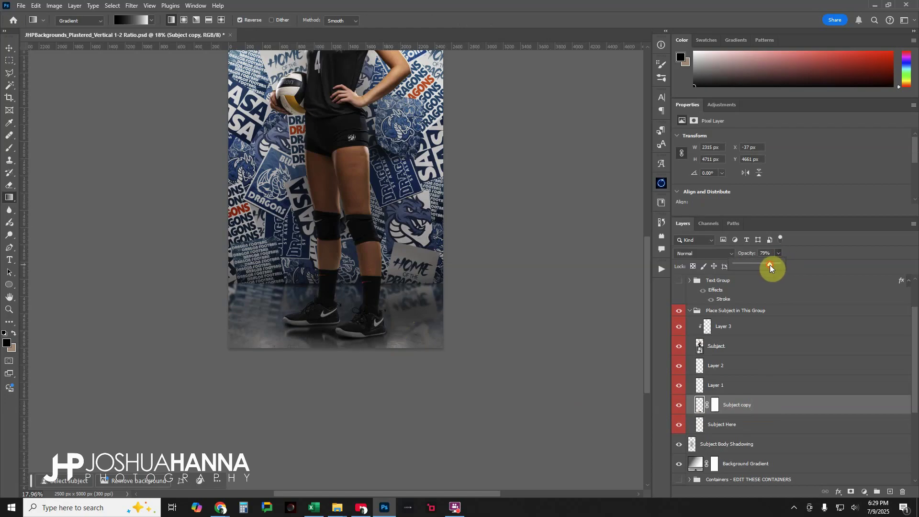
Lengthen the fade gradient on the Subject copy mask by moving its black end farther below the poster's lower edge
left_click(715, 407)
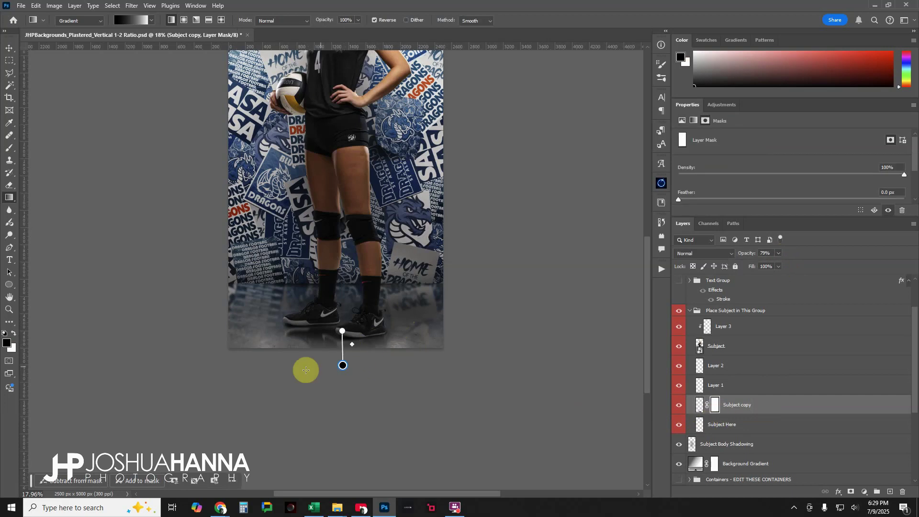
left_click_drag(340, 366, 343, 375)
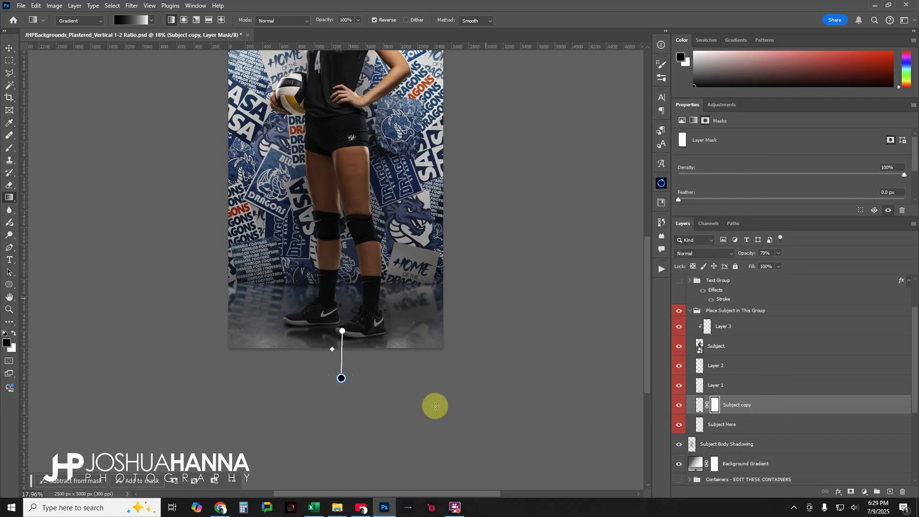
left_click(769, 407)
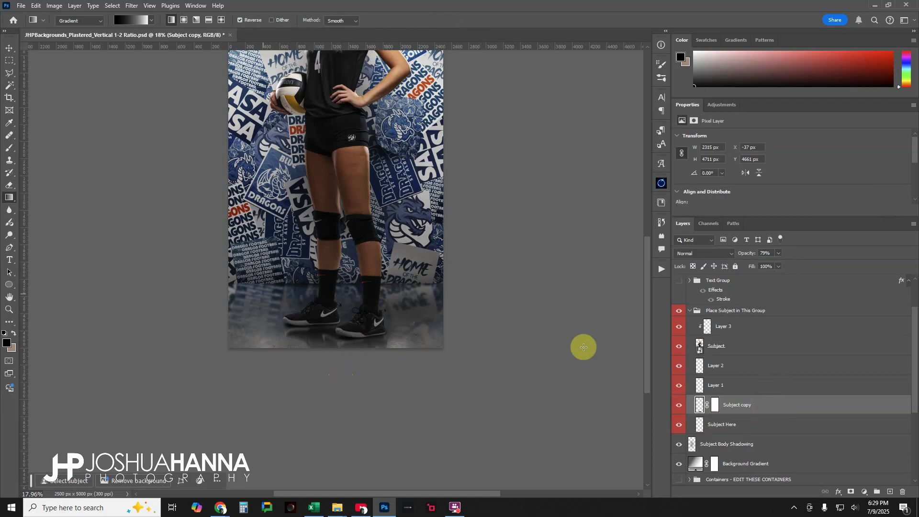
Nudge the Subject copy reflection slightly upward toward the shoes, to a Y position of 4642 px
left_click(9, 309)
right_click(328, 287)
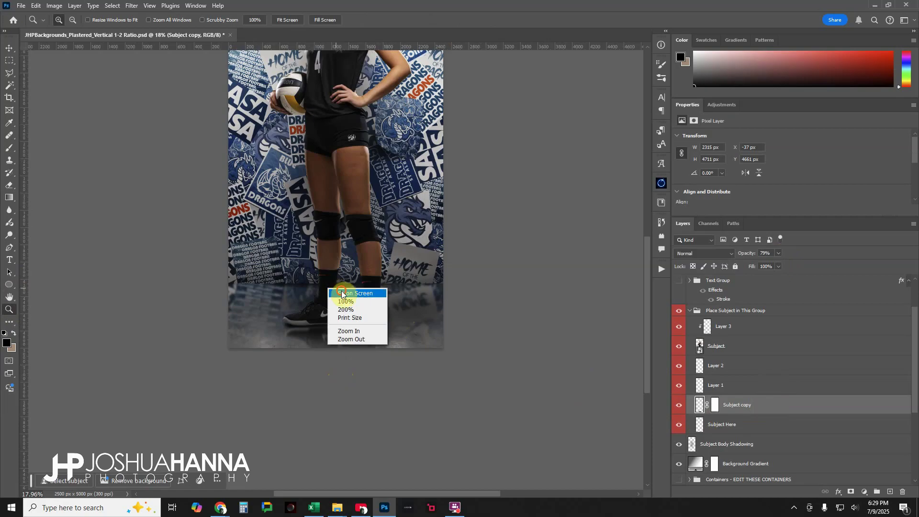
left_click(339, 293)
right_click(367, 344)
left_click(394, 396)
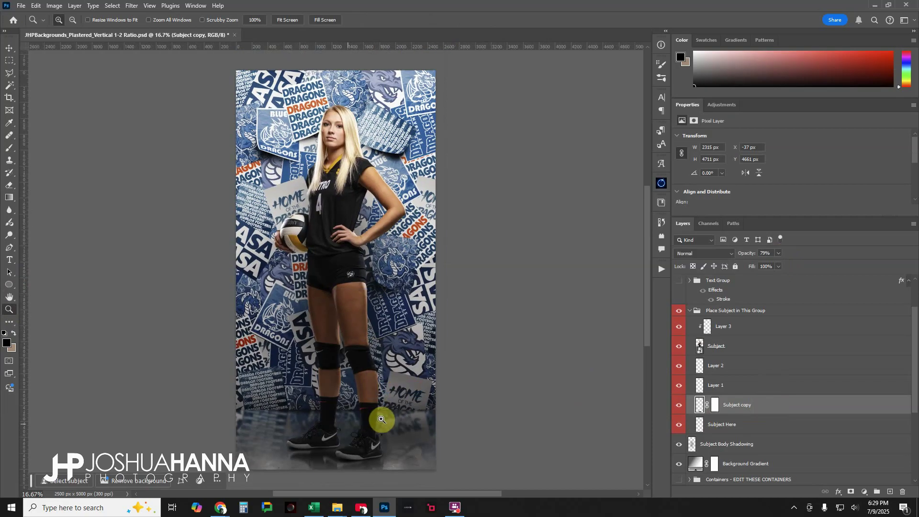
left_click(760, 411)
key("v")
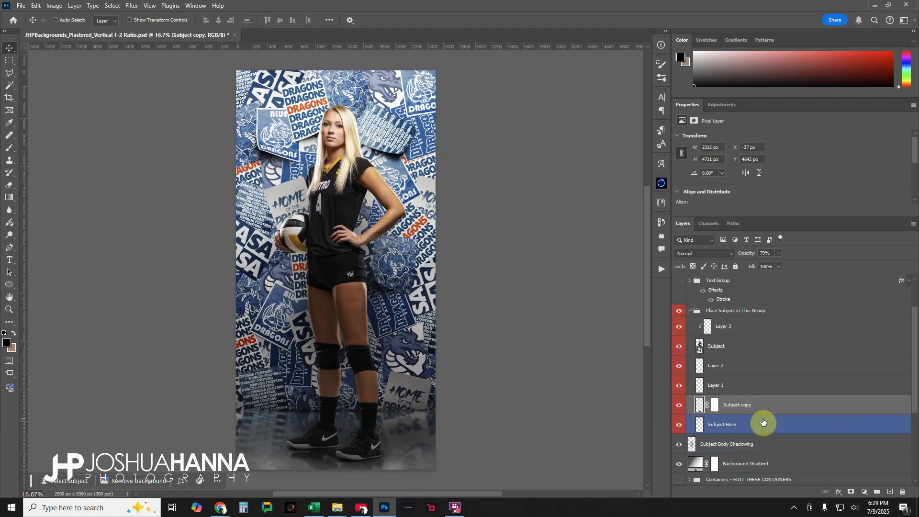
Collapse the Place Subject in This Group folder and open the Container 1 smart object from the Containers - EDIT THESE CONTAINERS group
left_click(9, 310)
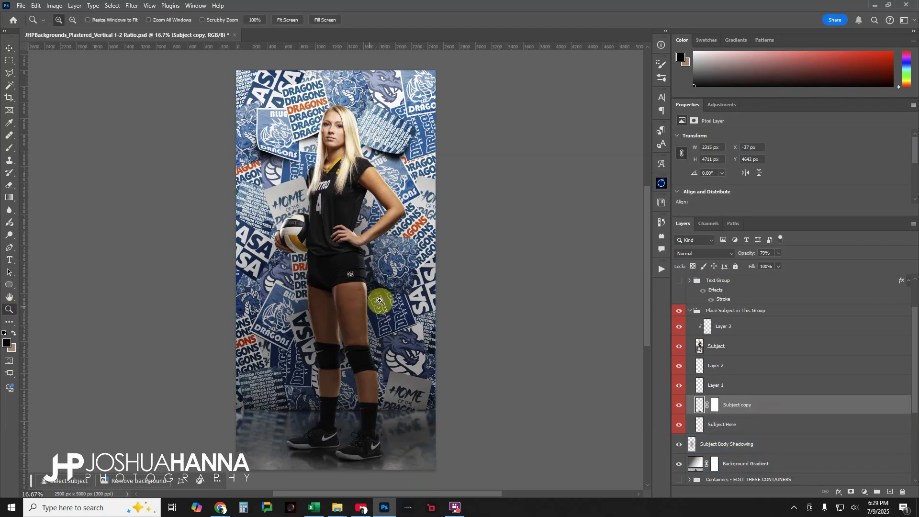
right_click(356, 335)
left_click(375, 386)
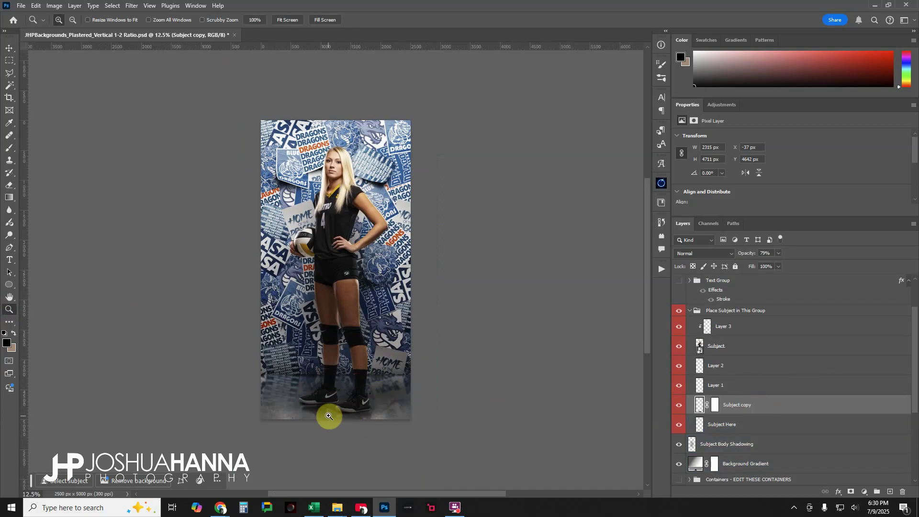
left_click(691, 313)
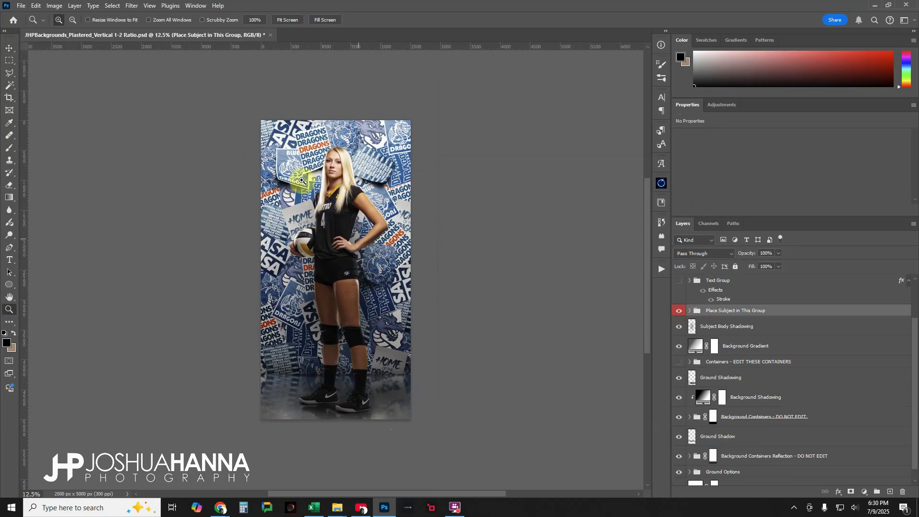
left_click(690, 363)
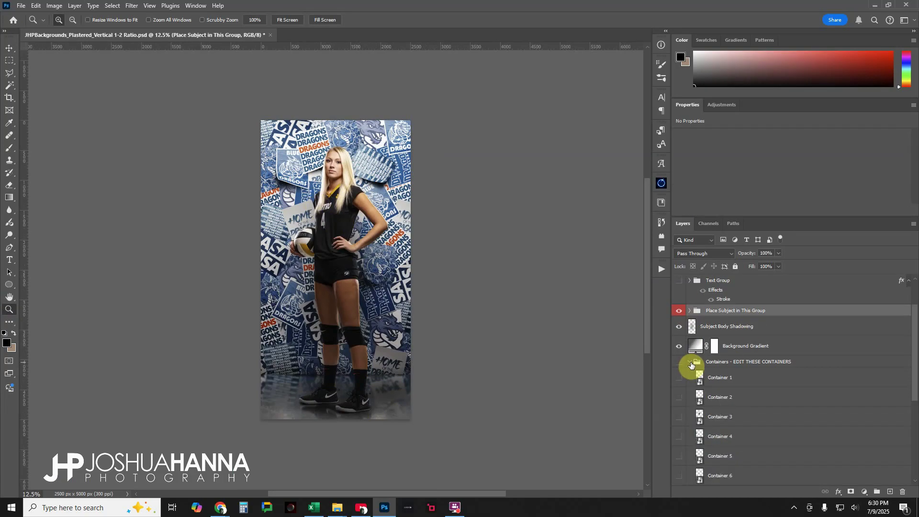
scroll(741, 363, "down", 2)
scroll(741, 362, "down", 1)
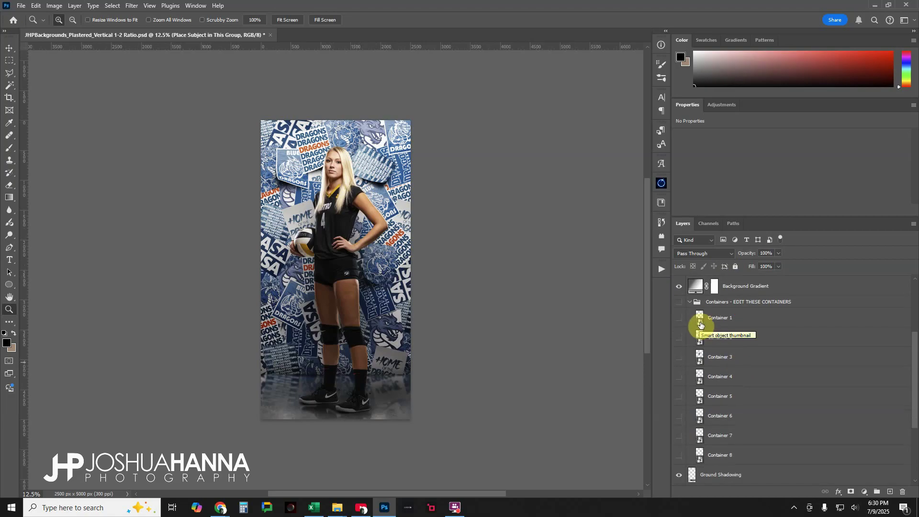
double_click(700, 325)
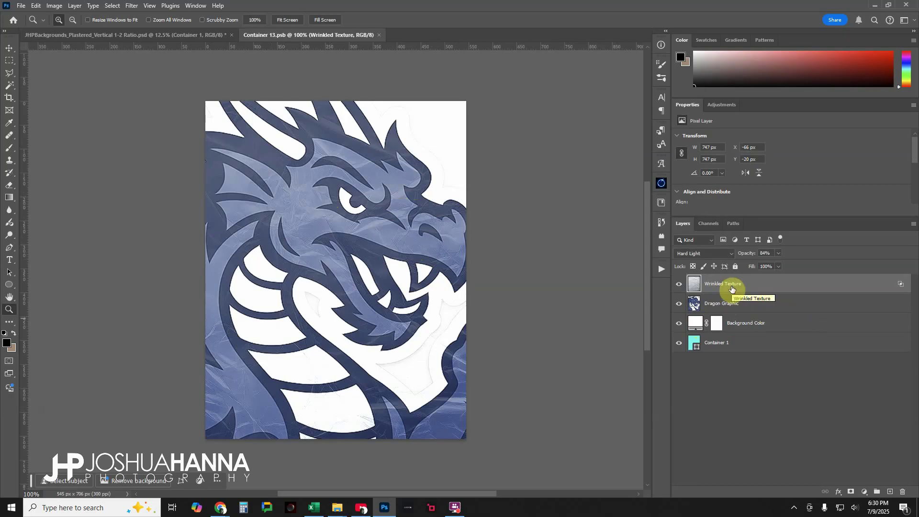
Compare the dragon container artwork with the Wrinkled Texture layer hidden and shown
left_click(679, 286)
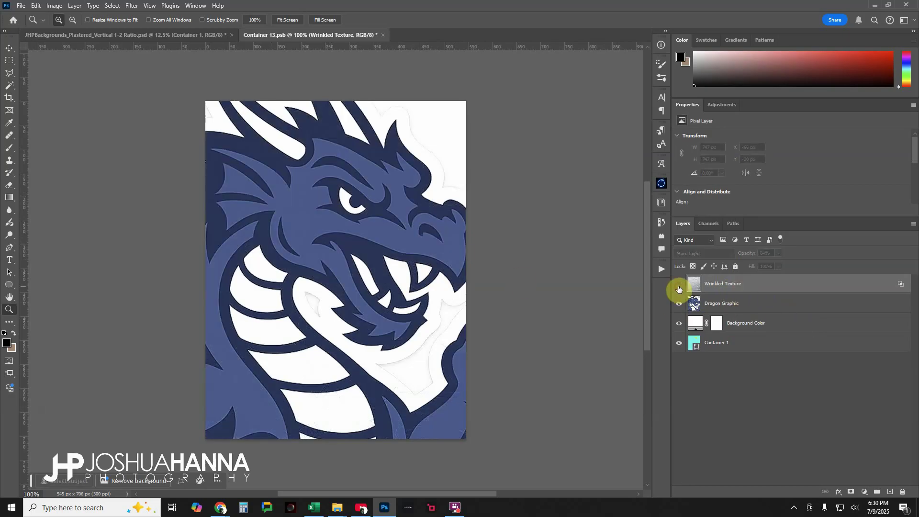
left_click(679, 286)
left_click(679, 287)
left_click(679, 287)
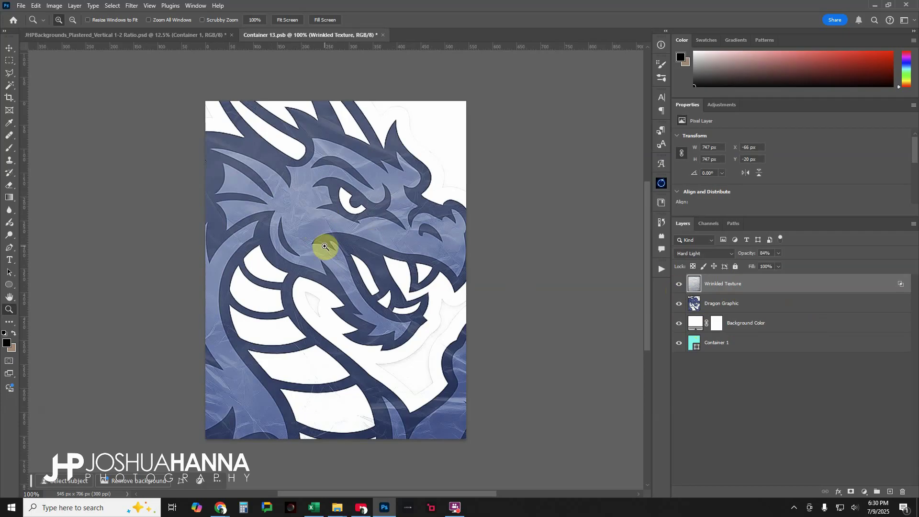
left_click(680, 286)
left_click(679, 286)
left_click(680, 285)
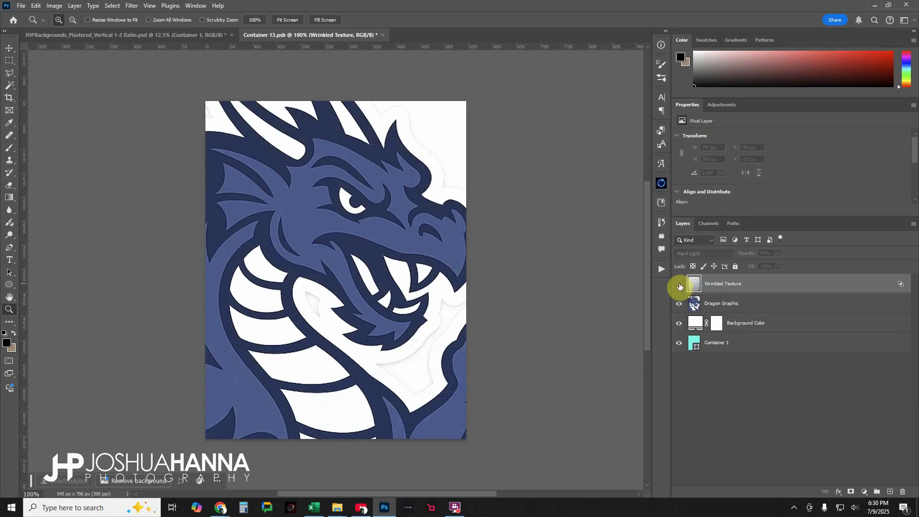
left_click(679, 286)
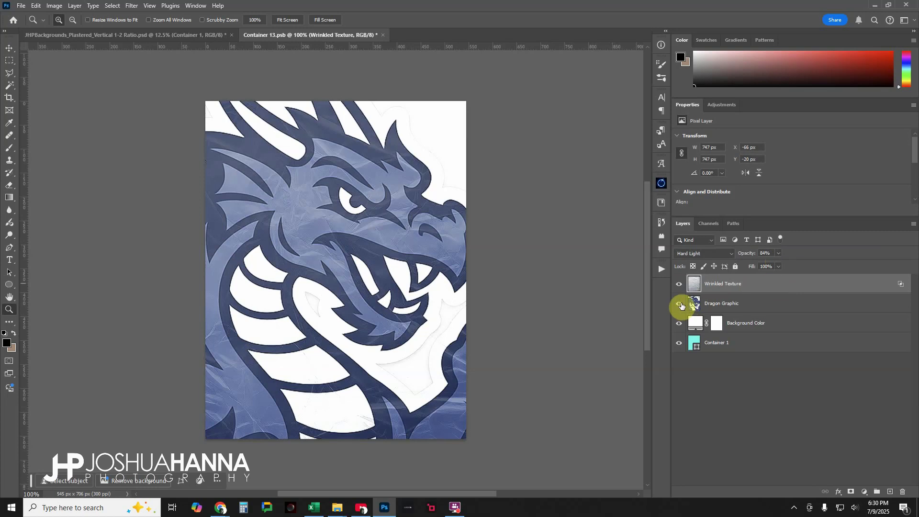
Hide the Dragon Graphic layer and place the hornet mascot image directly above it, beneath the Wrinkled Texture
left_click(680, 304)
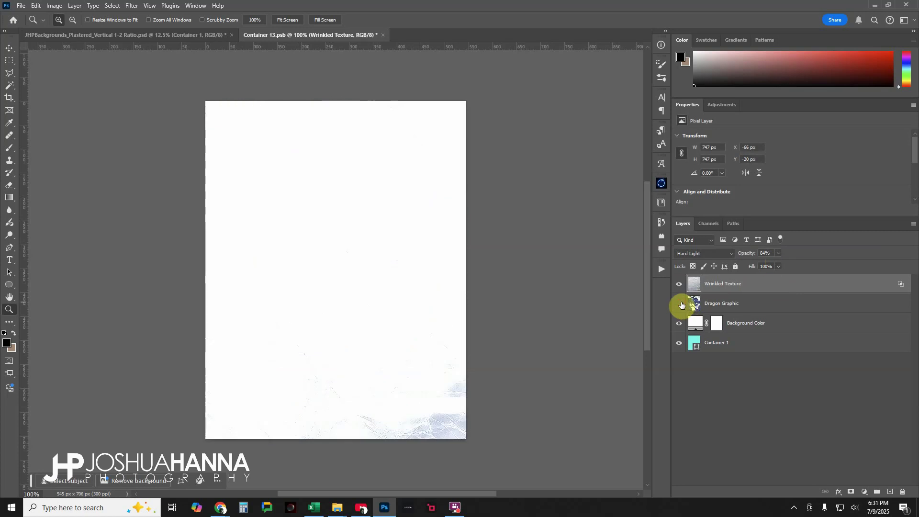
left_click(764, 308)
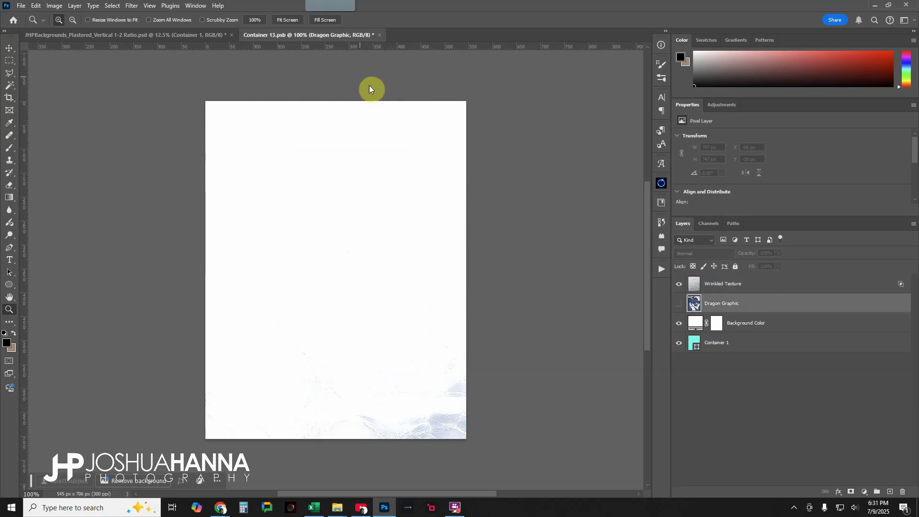
left_click_drag(331, 285, 329, 279)
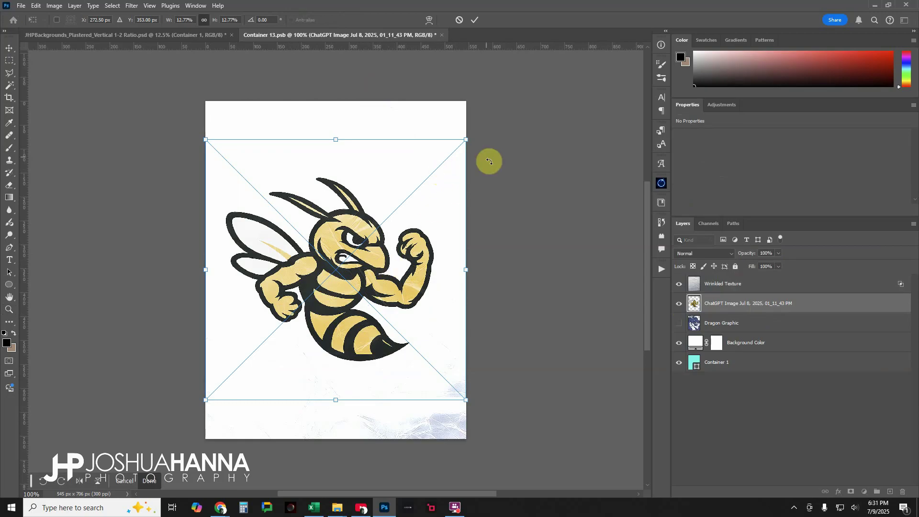
Scale the placed hornet image to about 30% and position it so the head and upper body fill the container
left_click_drag(467, 142, 590, 75)
left_click_drag(439, 226, 398, 252)
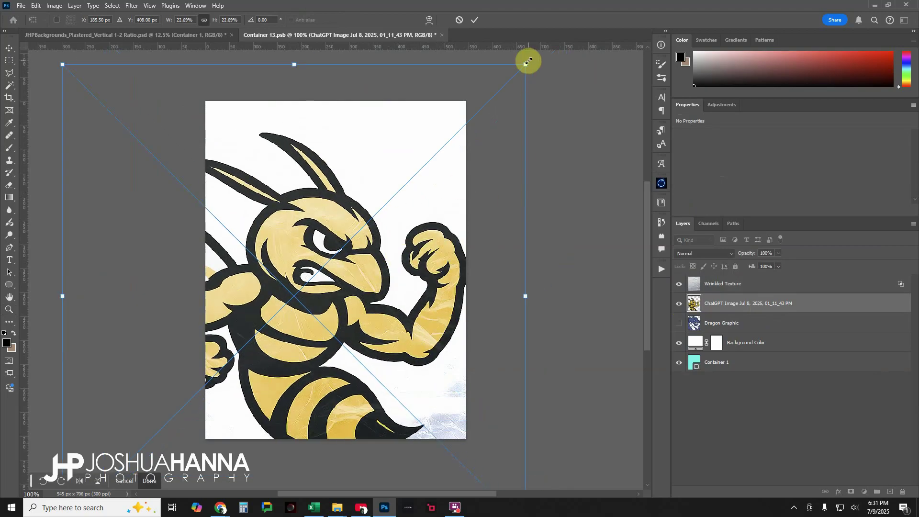
left_click_drag(526, 63, 585, 45)
left_click_drag(369, 374, 366, 355)
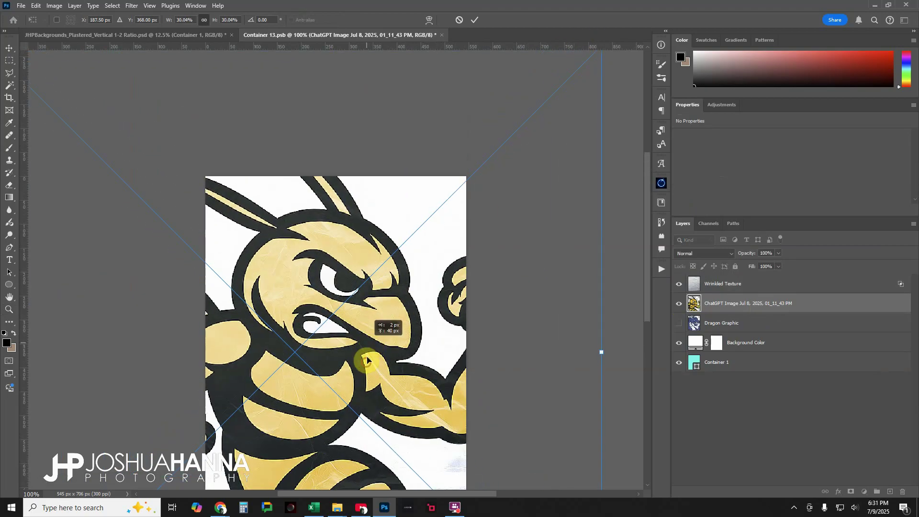
left_click_drag(647, 255, 650, 294)
left_click(478, 21)
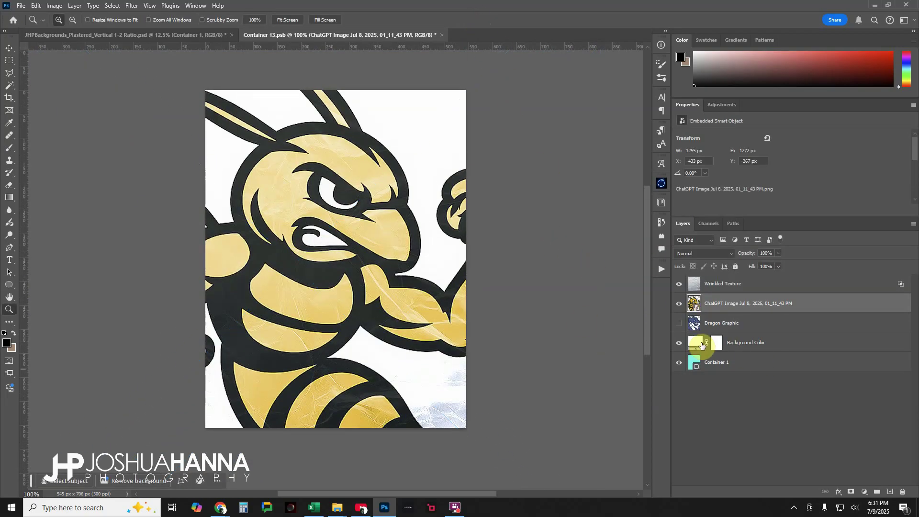
Lower the Wrinkled Texture layer's opacity to 51% and compare the hornet with the texture hidden and shown
left_click(737, 285)
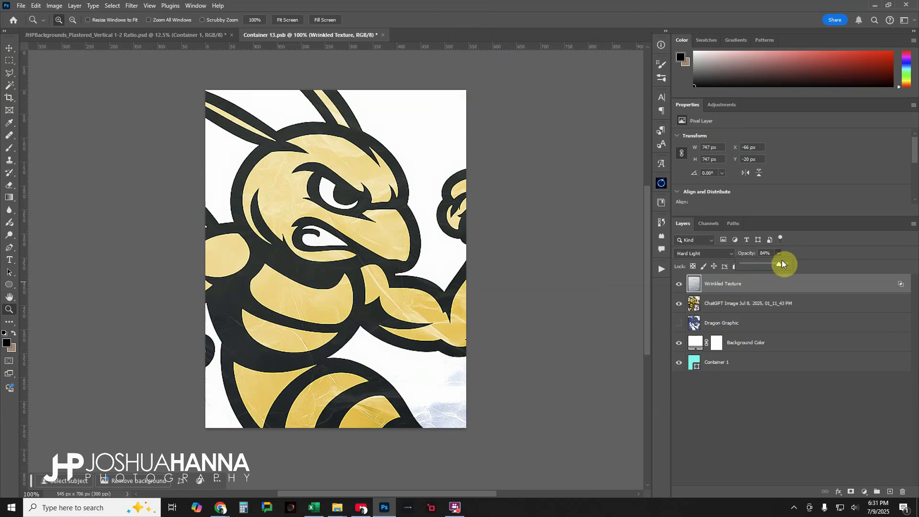
left_click_drag(780, 263, 770, 263)
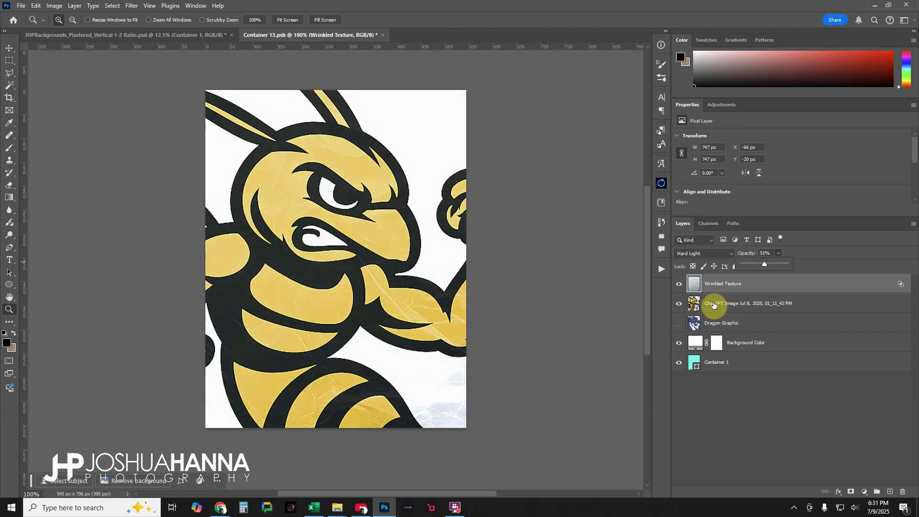
left_click(680, 284)
left_click(679, 284)
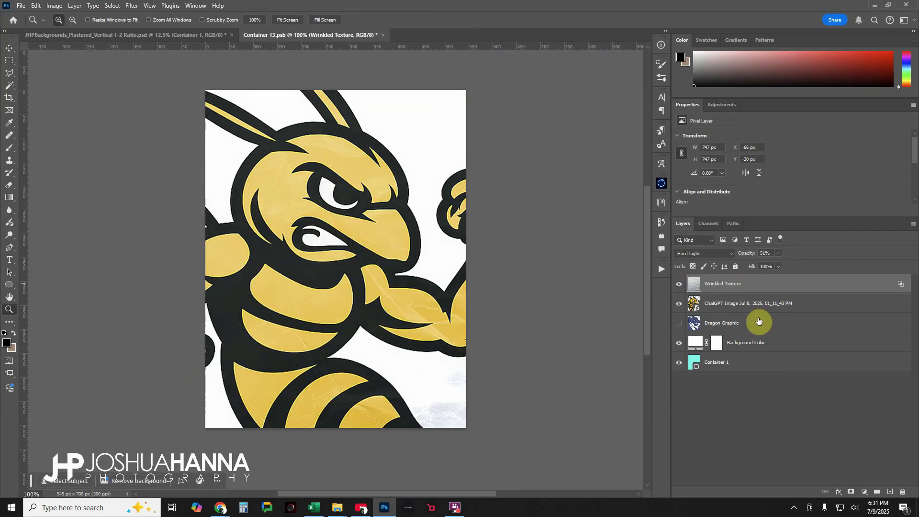
Save and close the edited hornet container, and open the Container 2 smart object
left_click(383, 35)
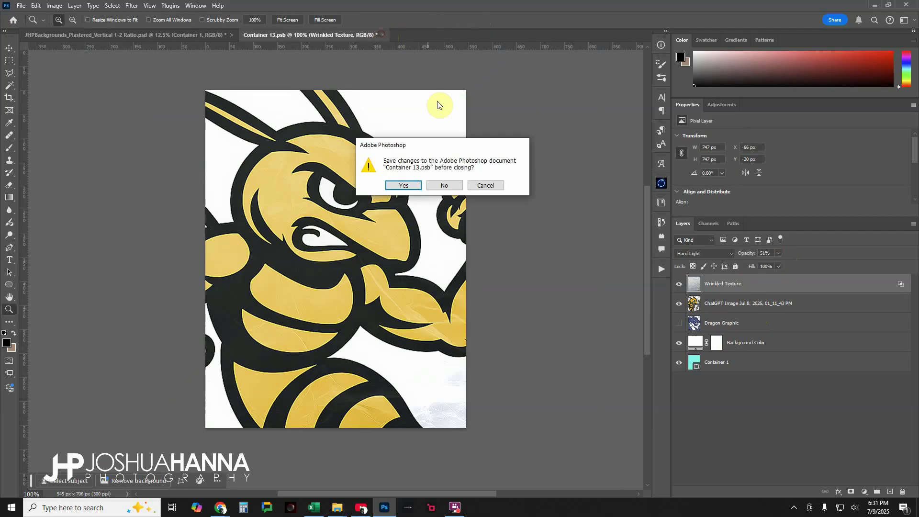
left_click(413, 186)
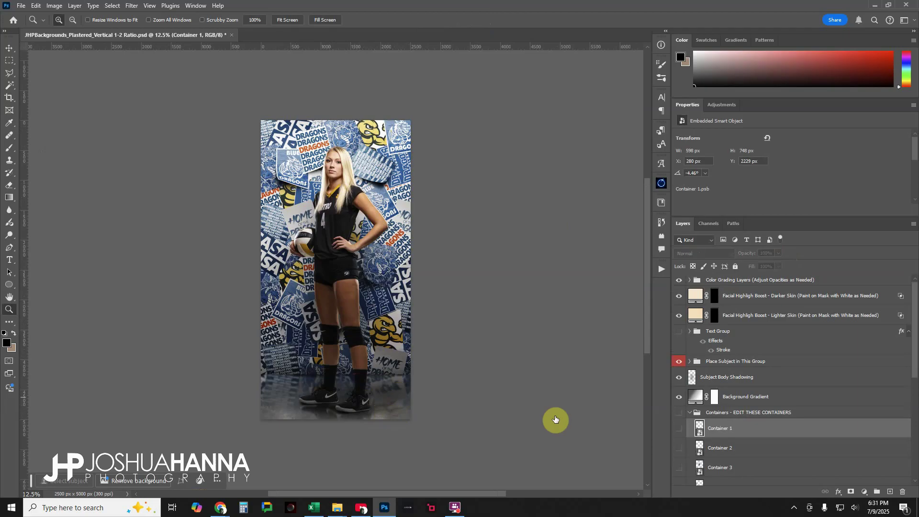
left_click(702, 452)
double_click(701, 452)
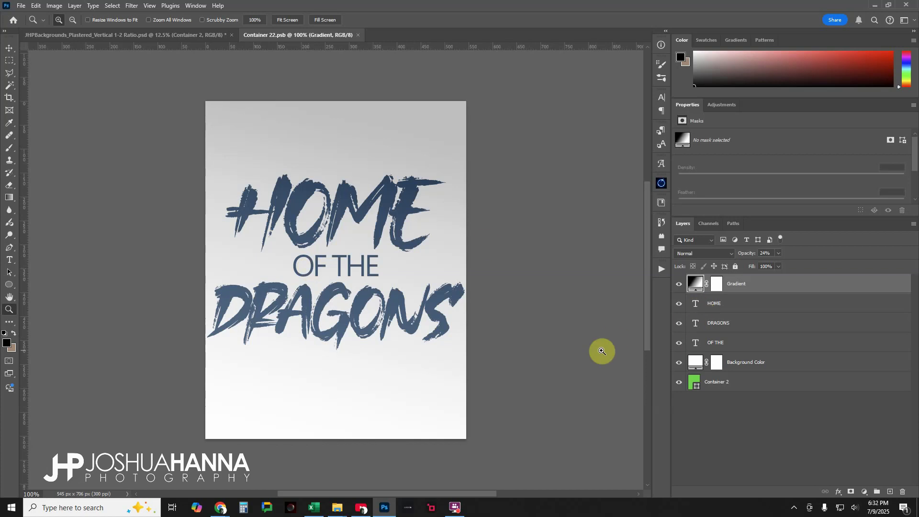
Replace the DRAGONS text with HORNETS in the Container 2 artwork
left_click(697, 325)
double_click(697, 325)
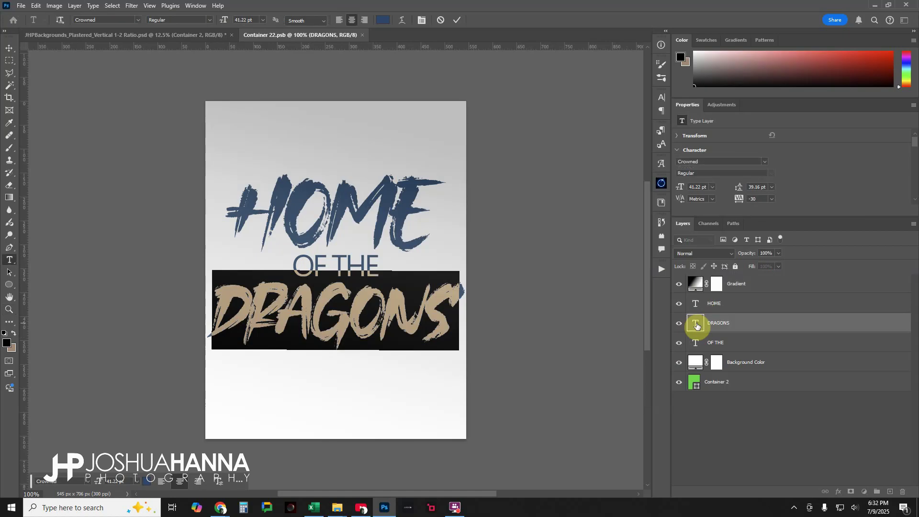
type("HORNETS")
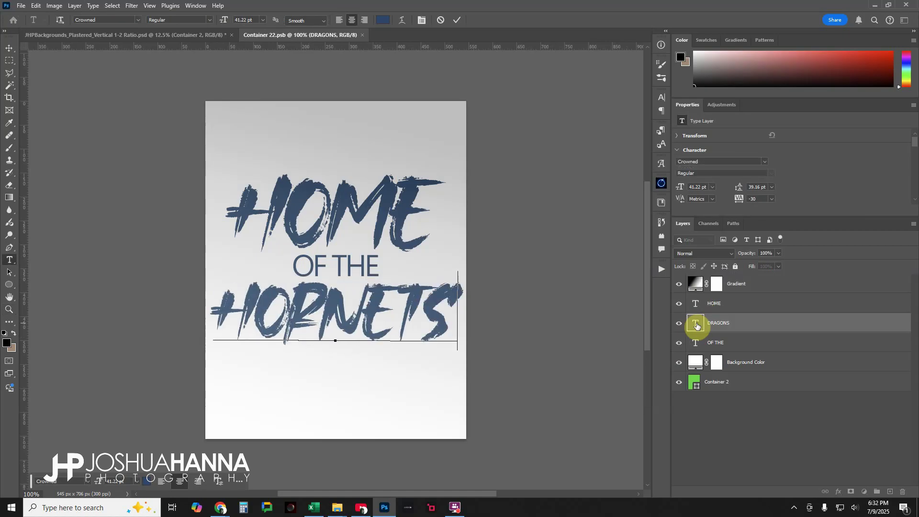
left_click(457, 20)
key("z")
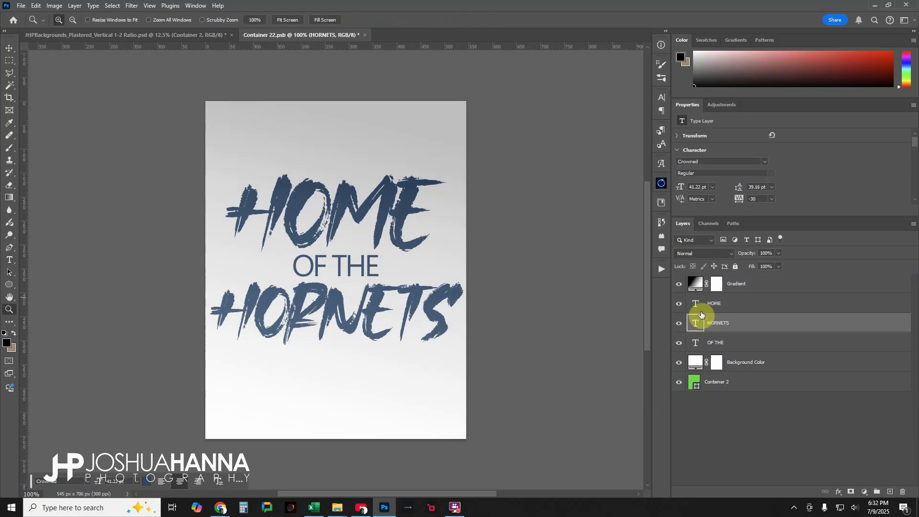
Change the text color of the HOME and OF THE layers to black
left_click(730, 304)
scroll(784, 179, "down", 1)
left_click(765, 187)
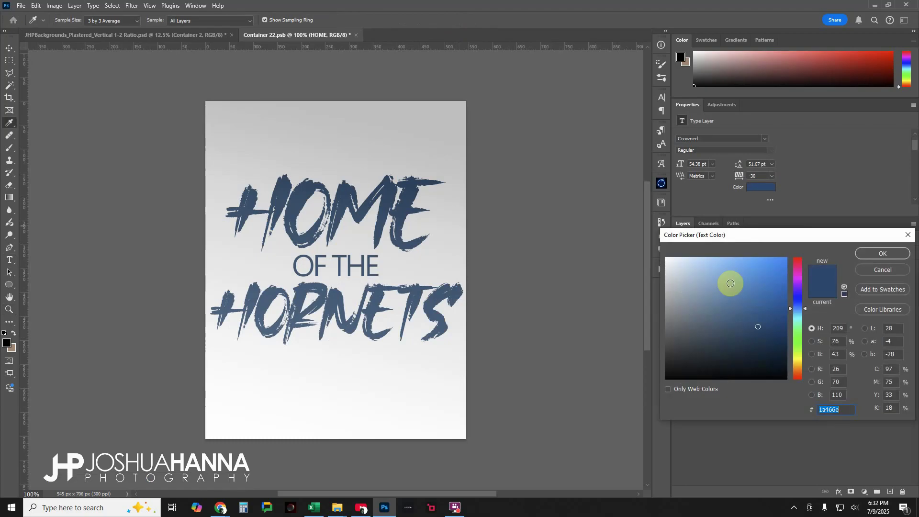
left_click(877, 253)
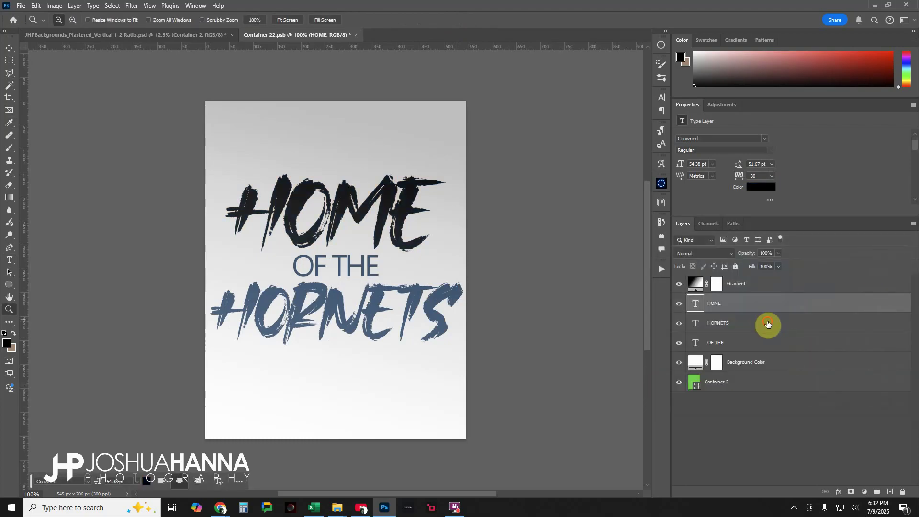
left_click(734, 348)
left_click(766, 187)
left_click(671, 375)
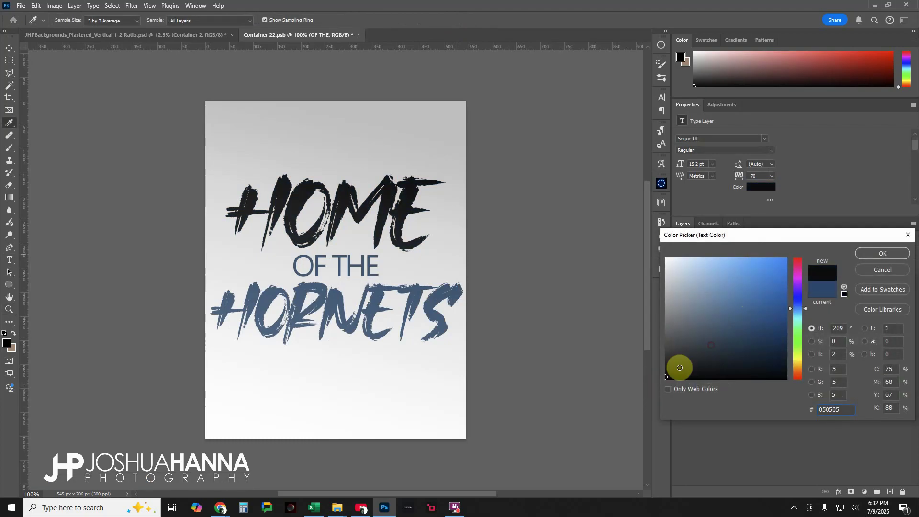
left_click(880, 253)
Change the HORNETS text color from blue to a dark gold, #b27e02
left_click(732, 332)
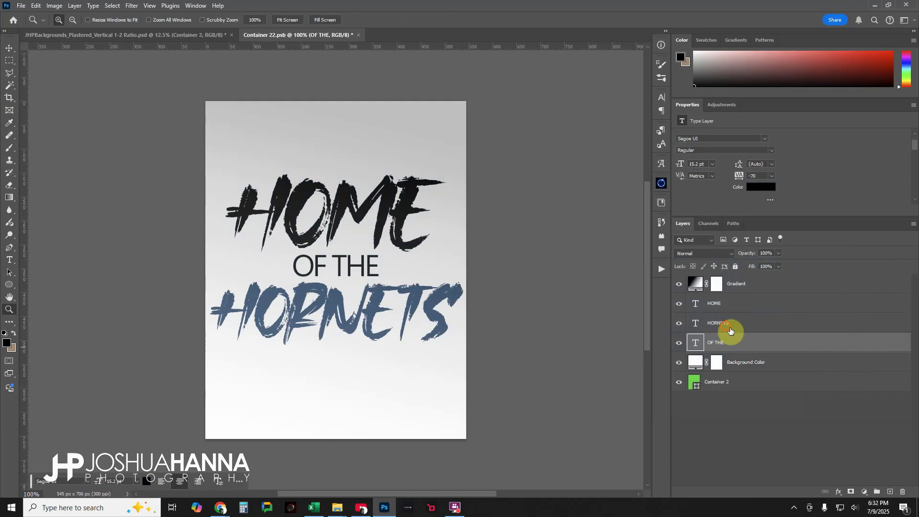
left_click(764, 188)
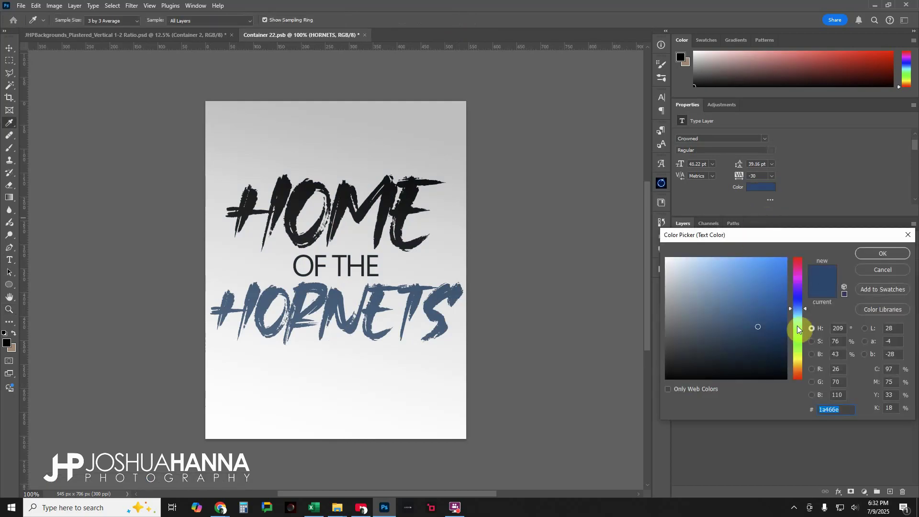
left_click(797, 355)
left_click_drag(797, 360, 797, 365)
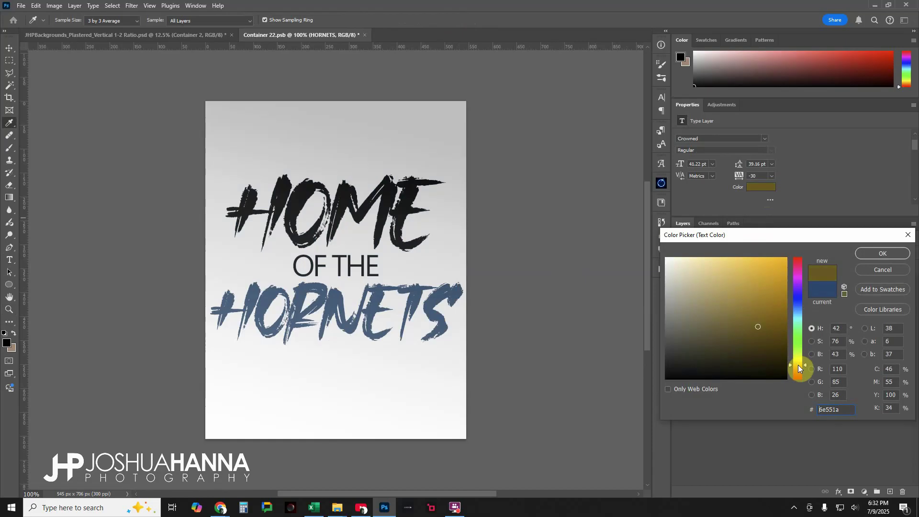
left_click_drag(781, 328, 785, 294)
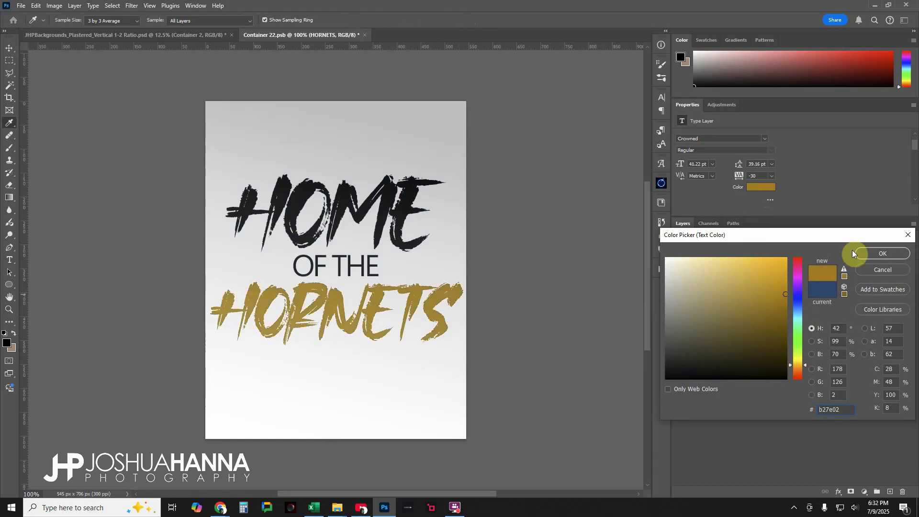
left_click(883, 253)
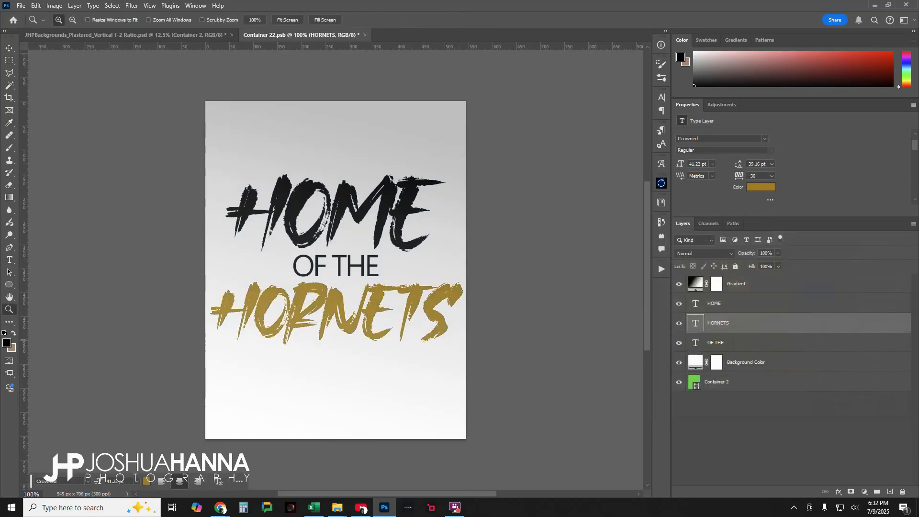
Place the hornet mascot image in the Container 2 artwork as a color reference and hide the Gradient layer
left_click_drag(262, 15, 380, 303)
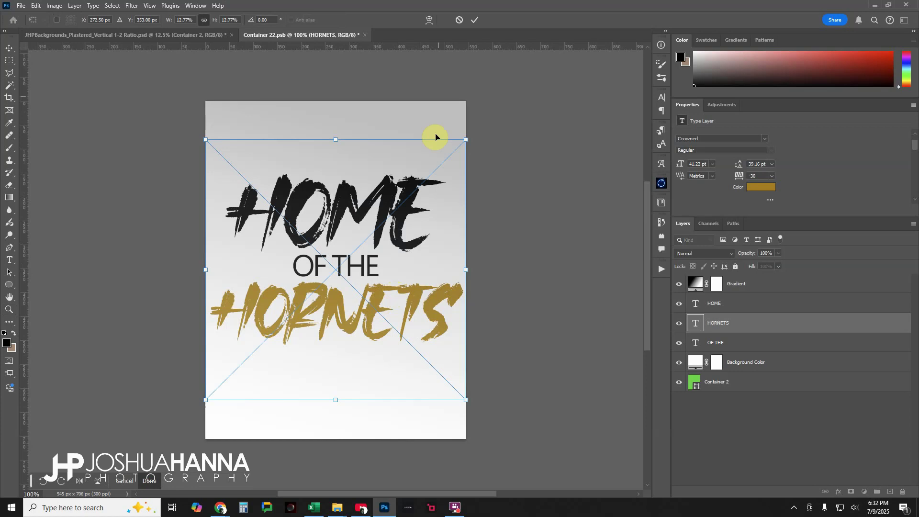
left_click(474, 20)
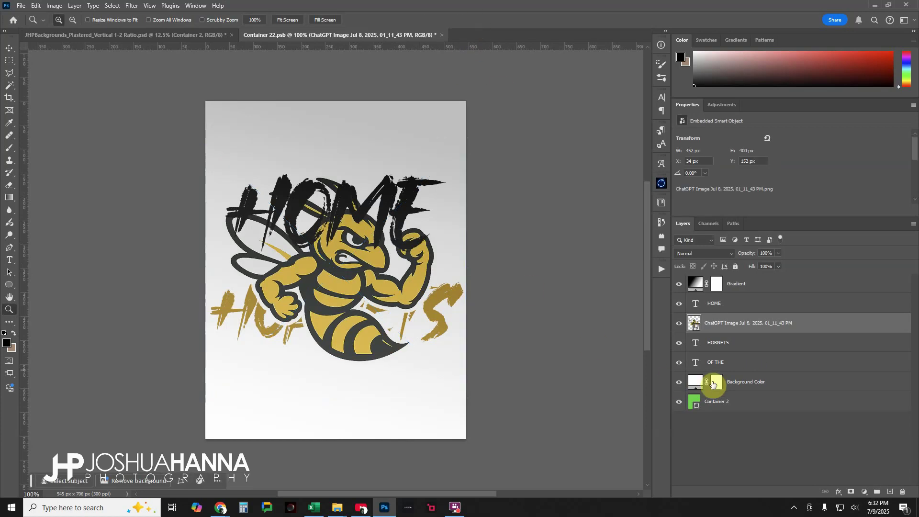
left_click(679, 285)
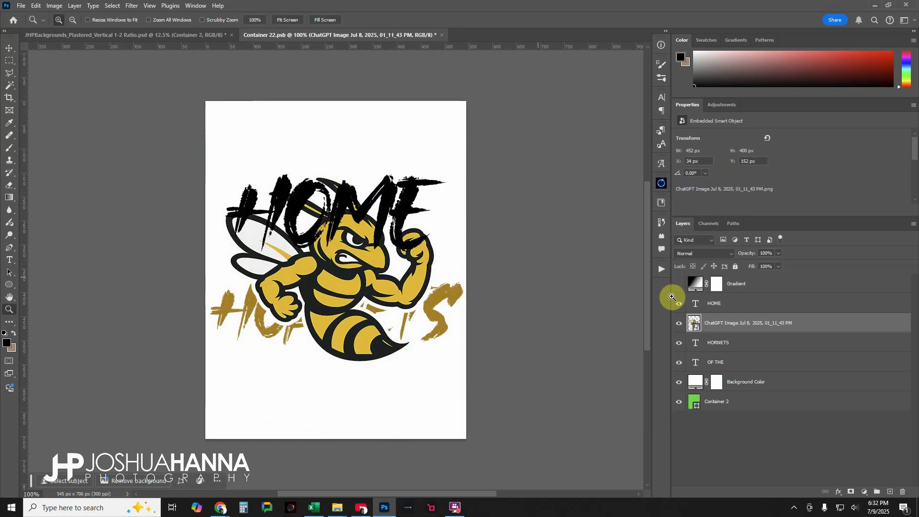
Set the HORNETS text color to #efb91f by sampling the yellow of the placed hornet
left_click(695, 348)
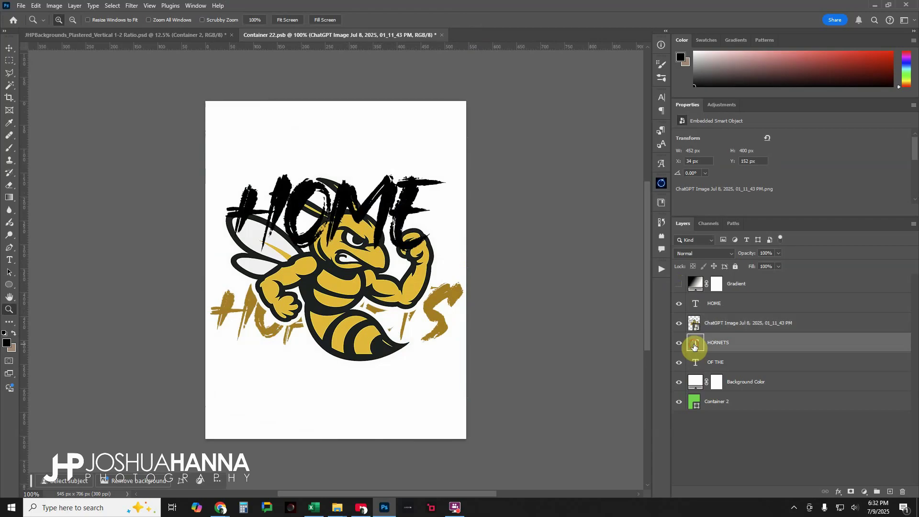
left_click(762, 187)
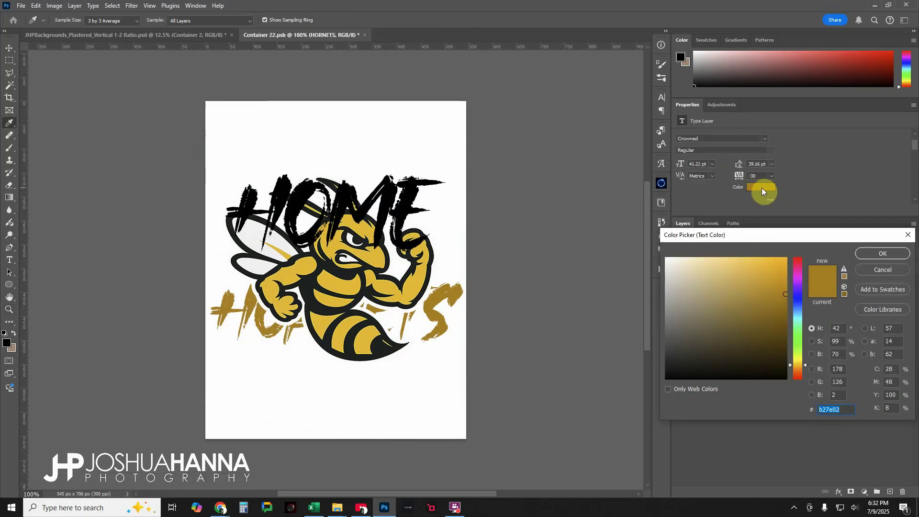
left_click(391, 283)
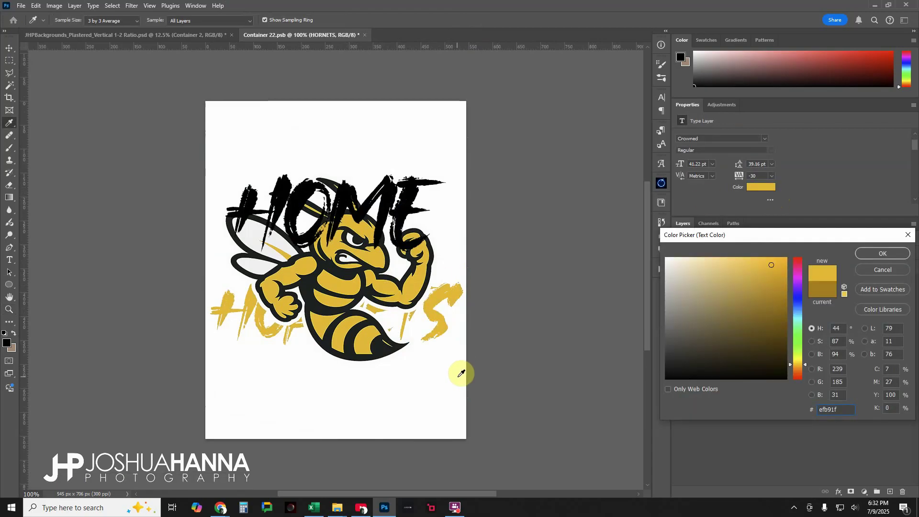
left_click(874, 254)
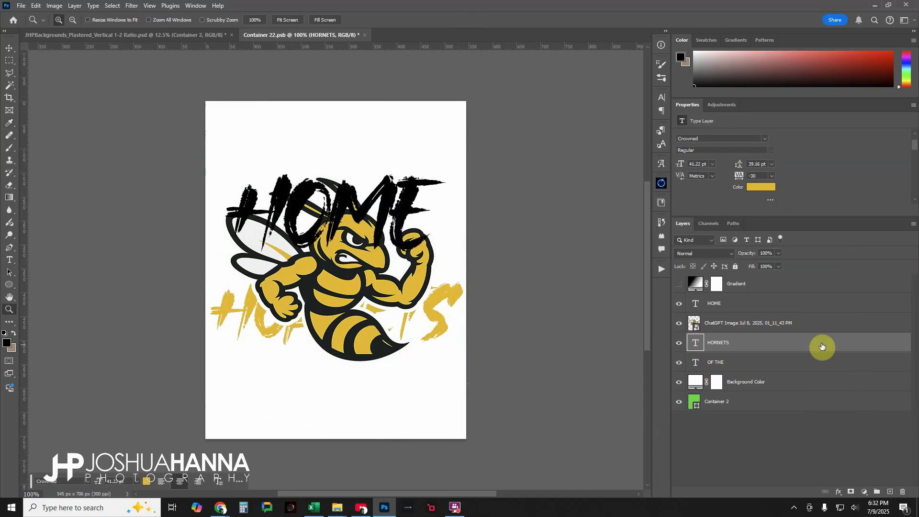
Delete the placed hornet reference image and show the Gradient layer again
left_click(718, 326)
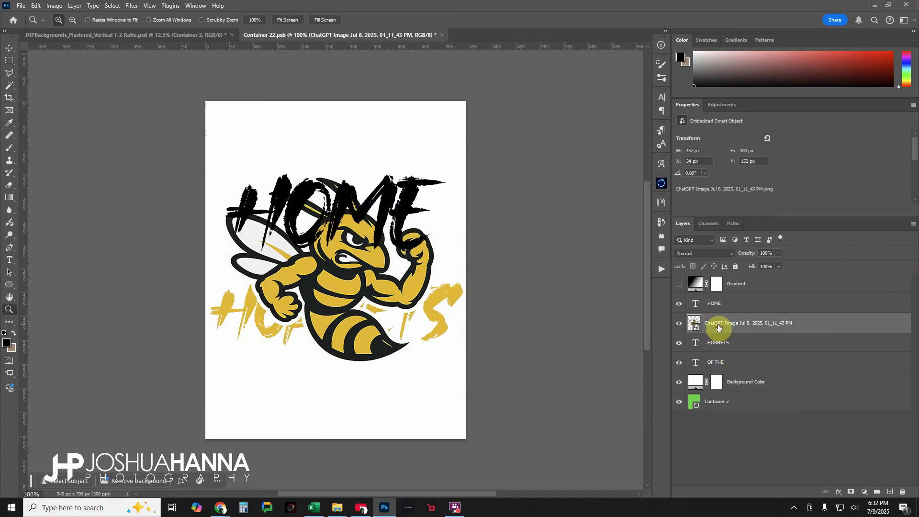
key("Delete")
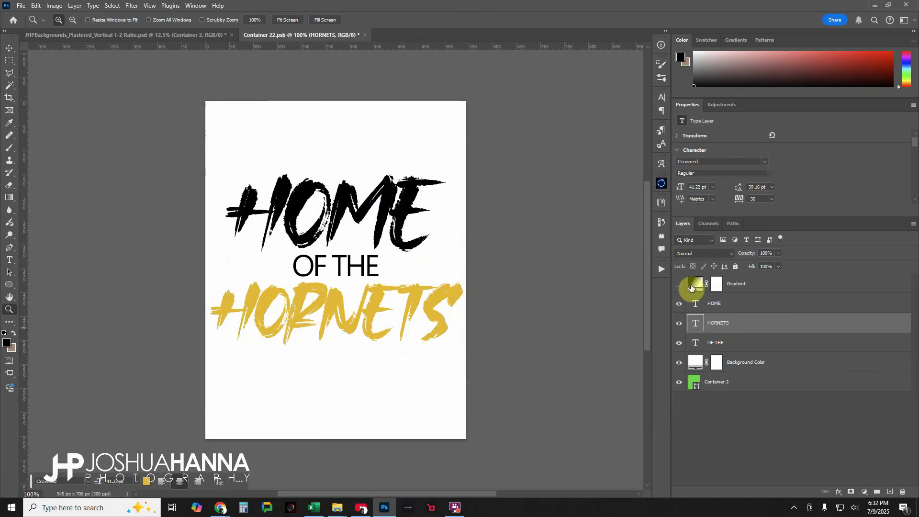
left_click(679, 286)
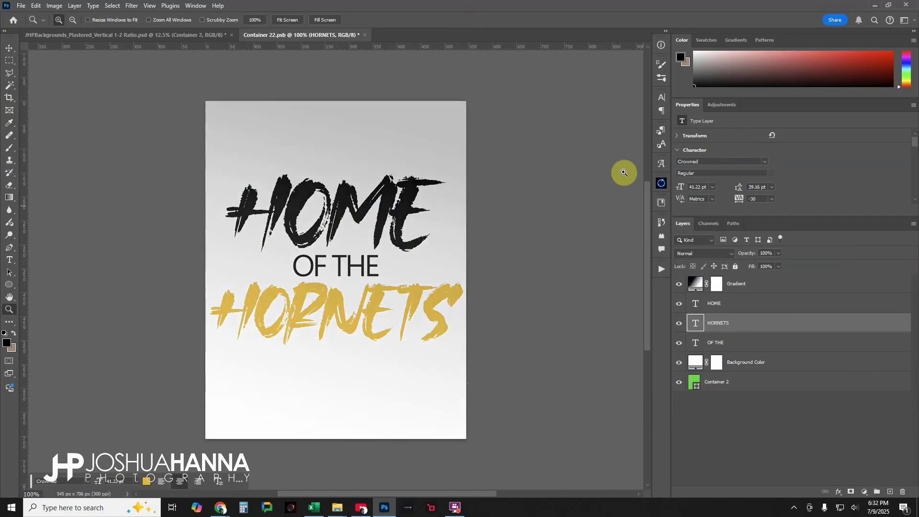
Save and close the Container 2 artwork, and open the Container 3 smart object
left_click(364, 35)
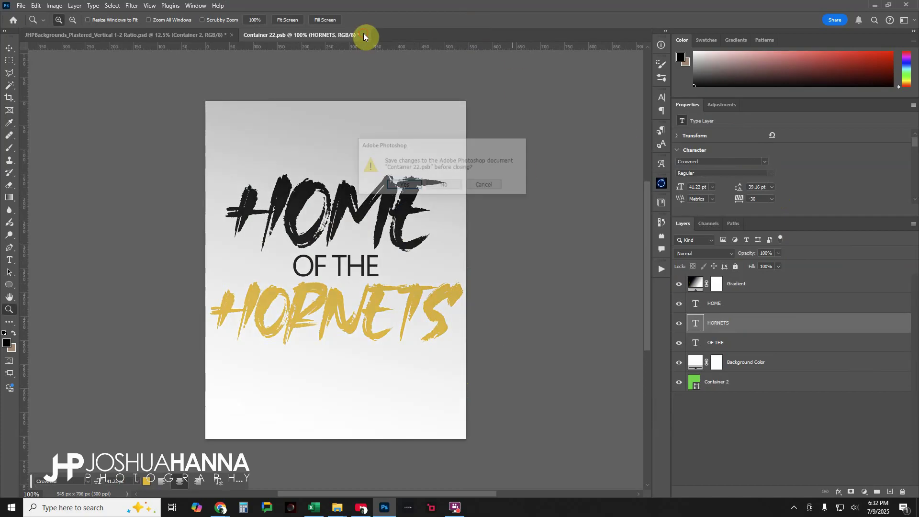
left_click(407, 185)
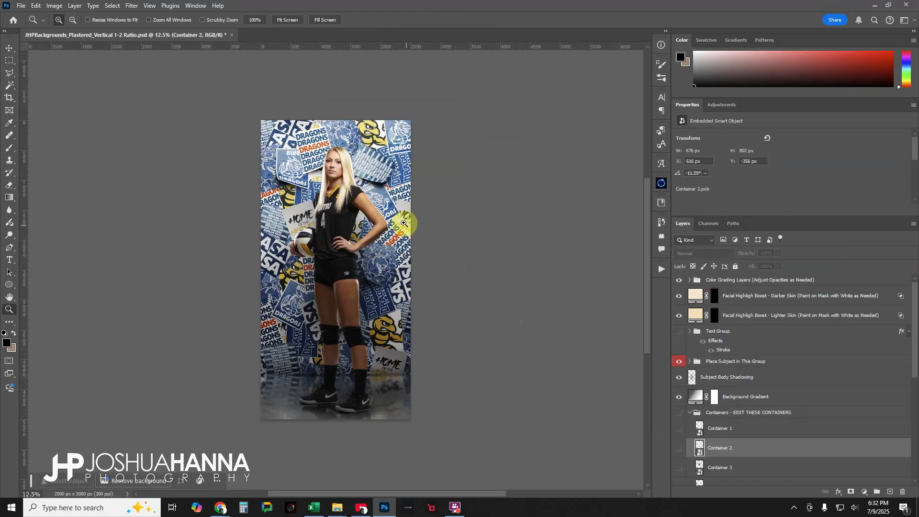
scroll(722, 417, "down", 2)
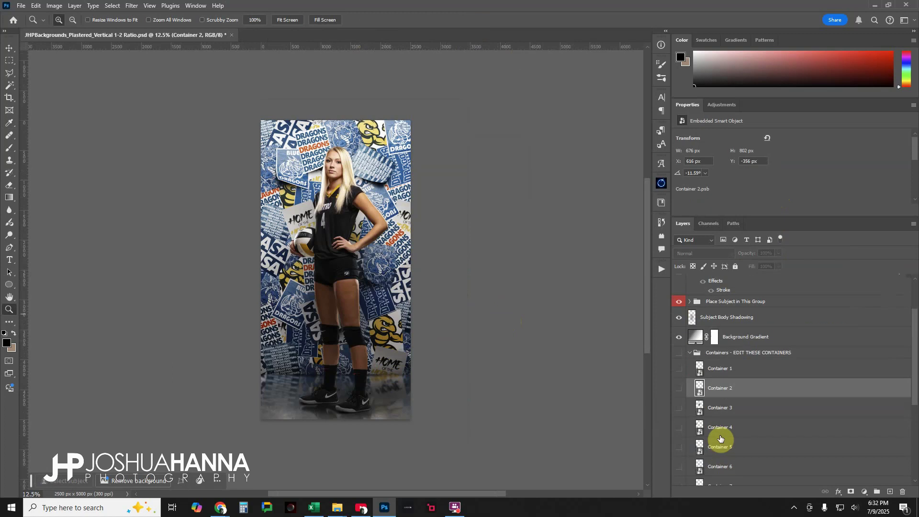
left_click(699, 412)
double_click(698, 411)
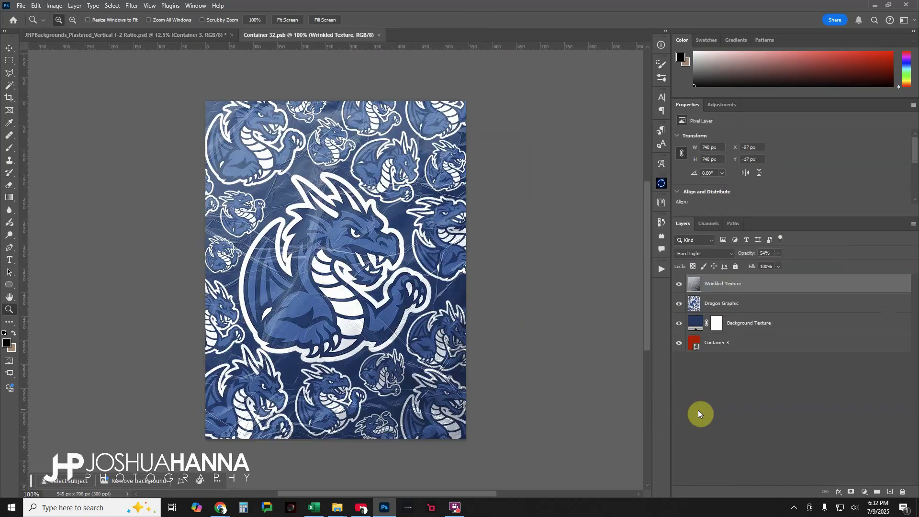
Hide the Dragon Graphic layer and place the Fighting Hornets image above it, scaled to about 14.11% and centered visually on the page
left_click(723, 304)
left_click(678, 304)
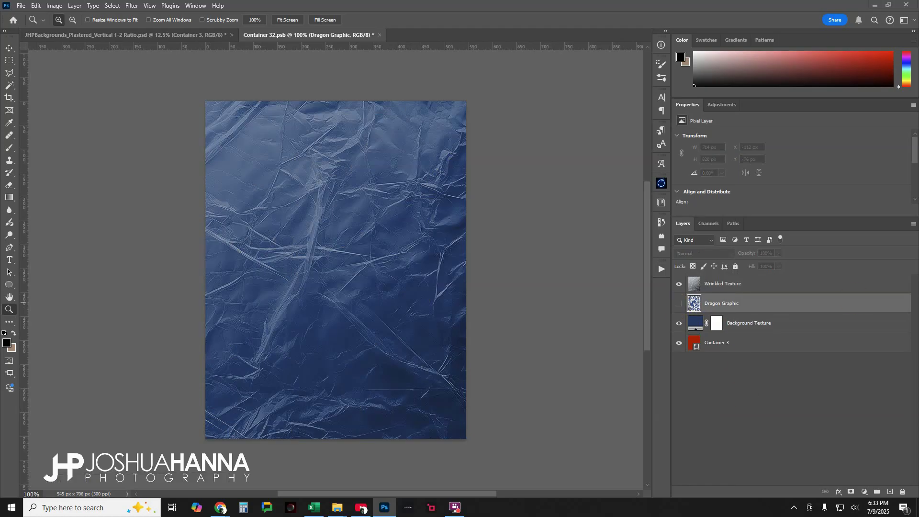
left_click_drag(253, 226, 301, 316)
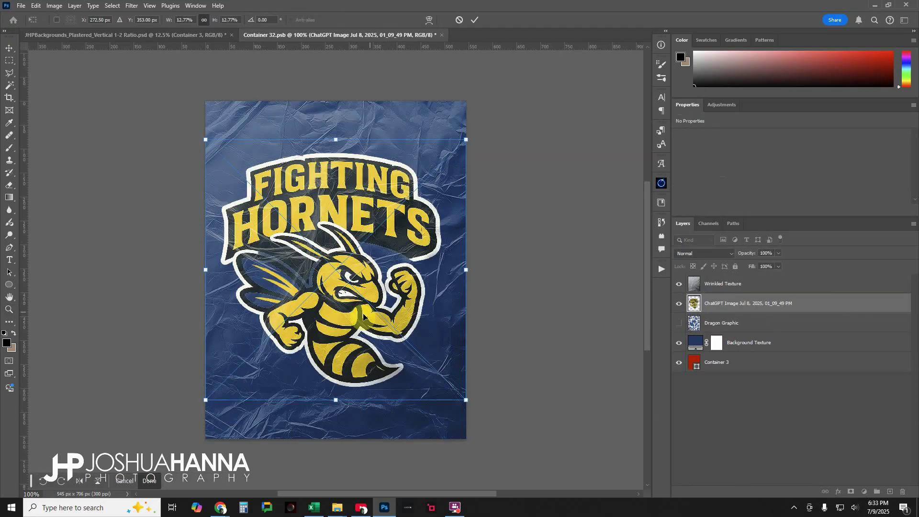
left_click_drag(464, 142, 476, 126)
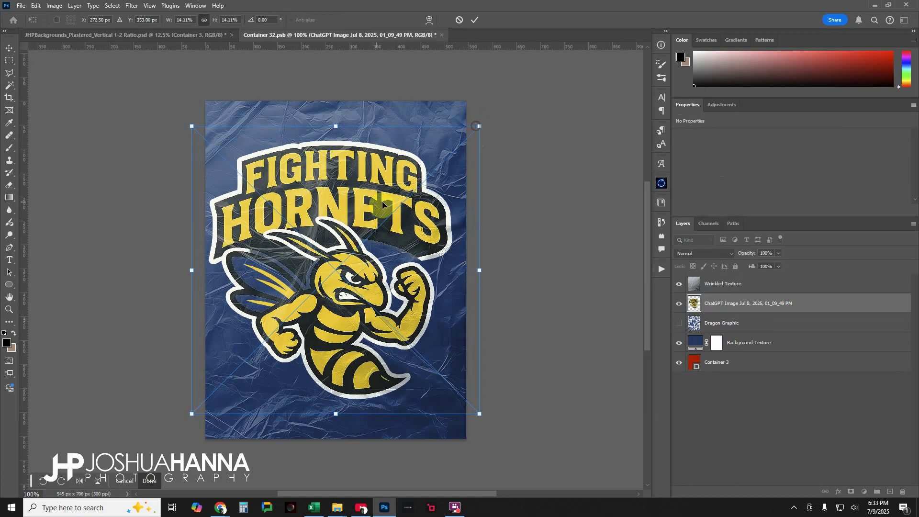
left_click_drag(373, 203, 379, 203)
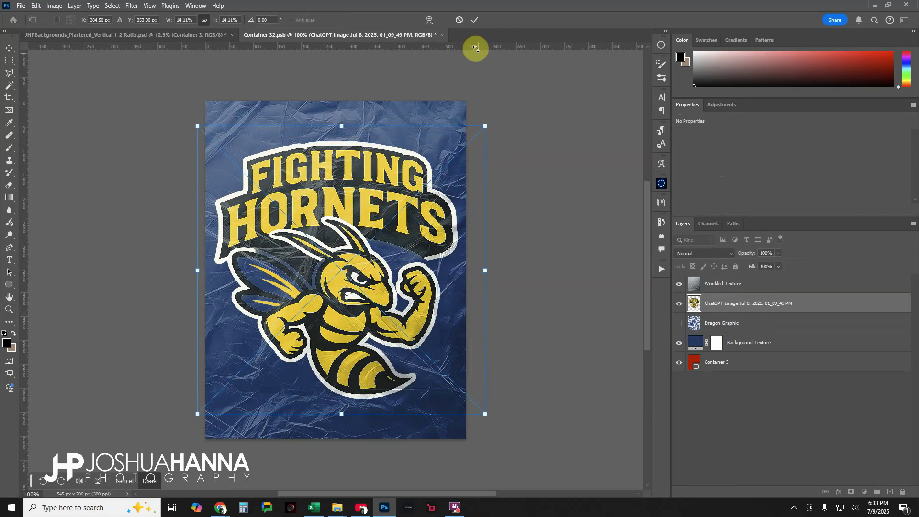
left_click(472, 22)
Set the Background Texture fill color to black, #000000
double_click(693, 345)
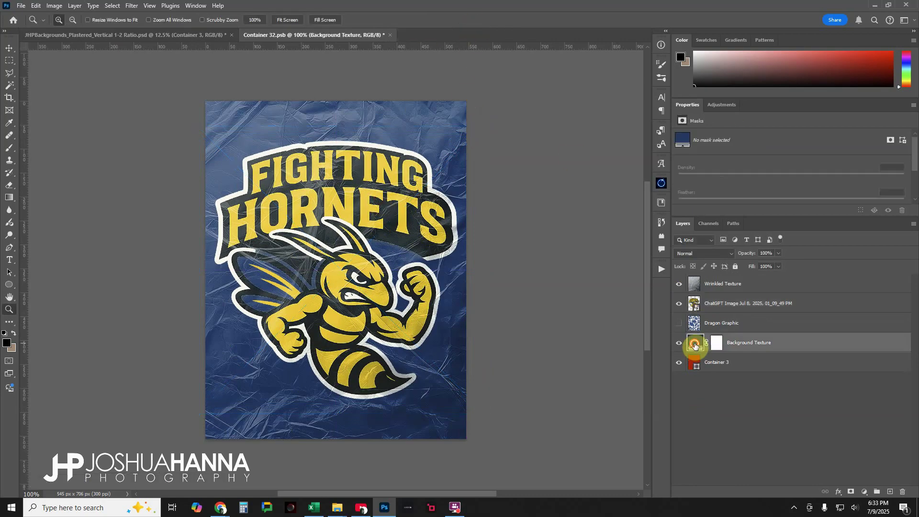
type("000000")
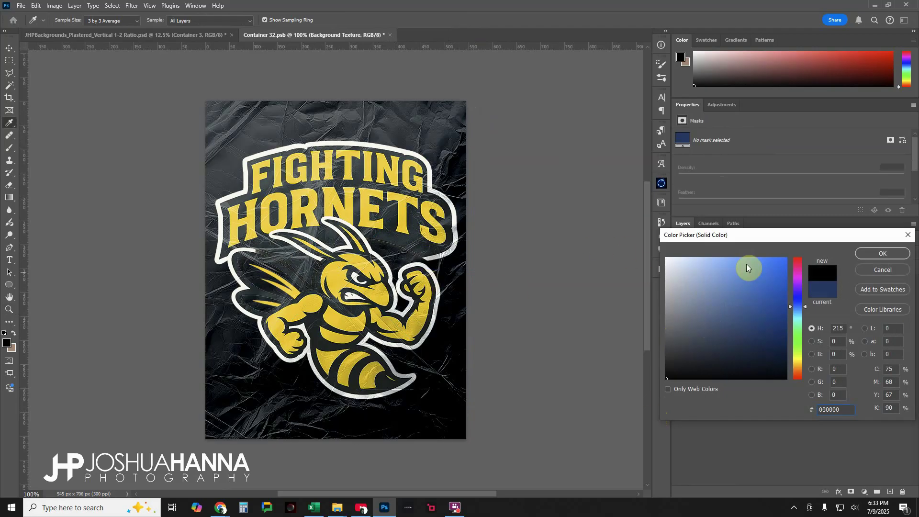
left_click(882, 254)
key("z")
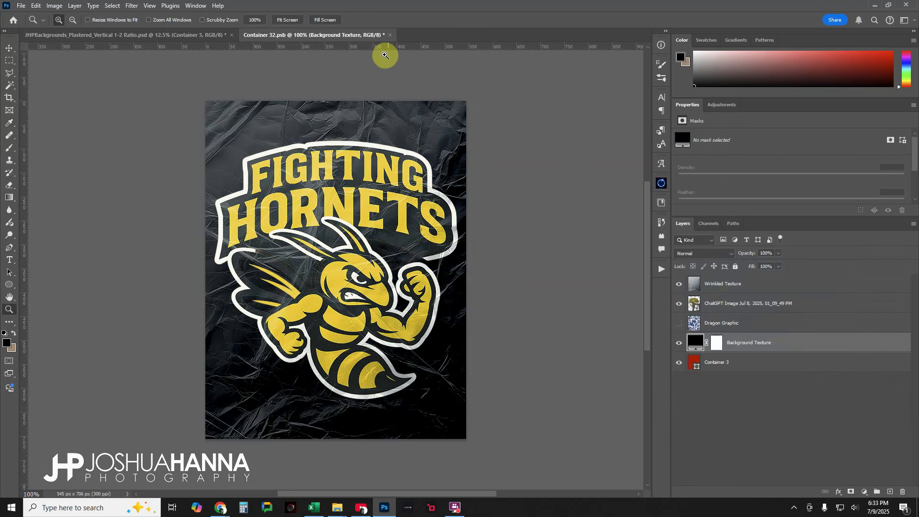
Save and close the Container 3 artwork to check it in the poster, and reopen it
left_click(391, 35)
left_click(410, 185)
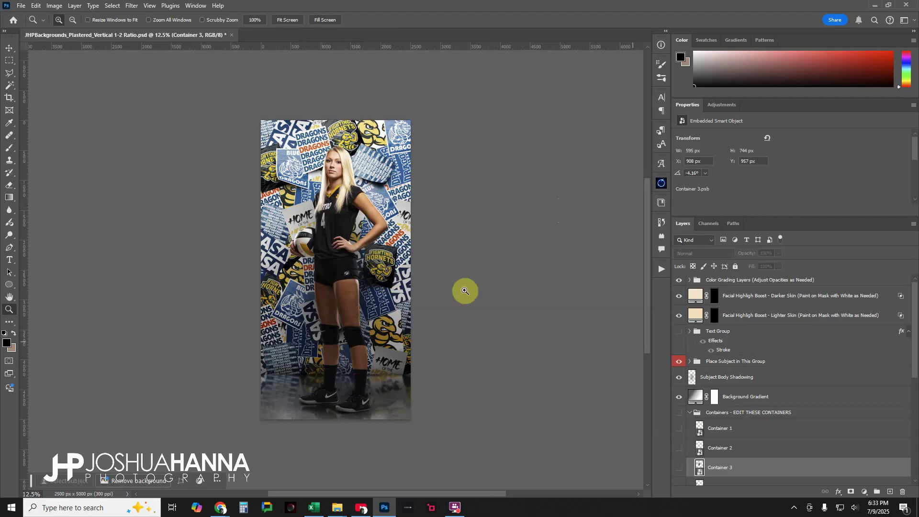
double_click(699, 467)
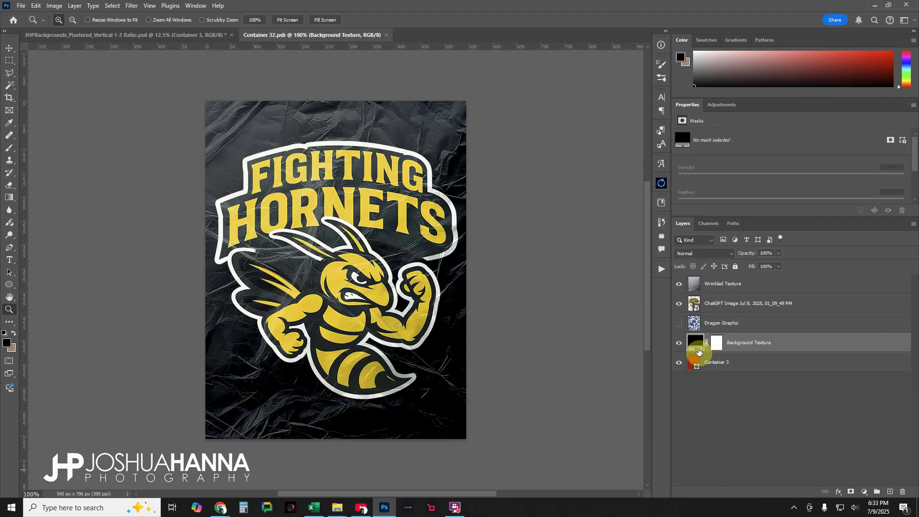
Set the Background Texture fill color to white, #ffffff, and save and close the Container 3 artwork
double_click(698, 344)
left_click_drag(698, 312, 622, 232)
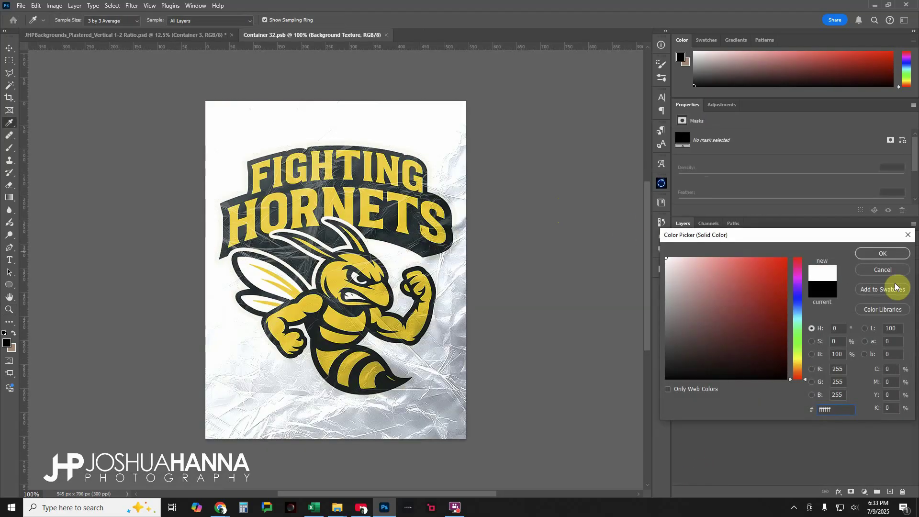
left_click(883, 253)
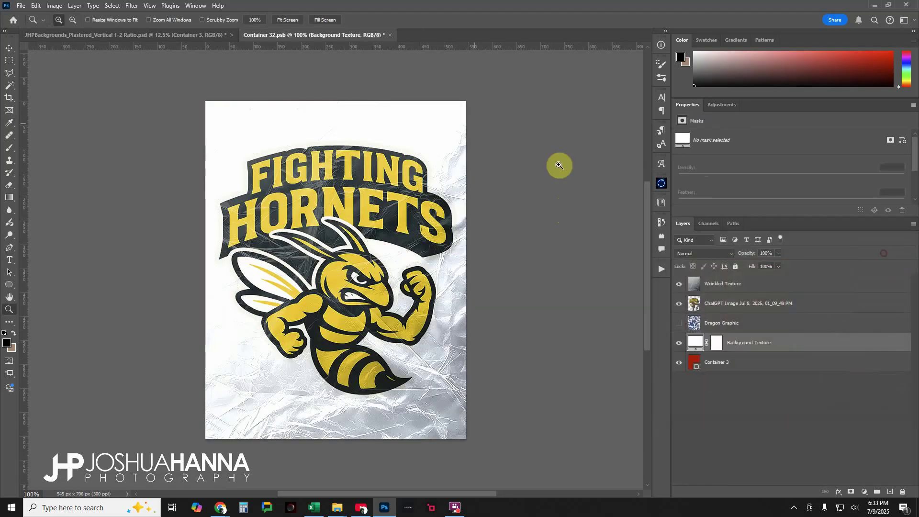
left_click(390, 34)
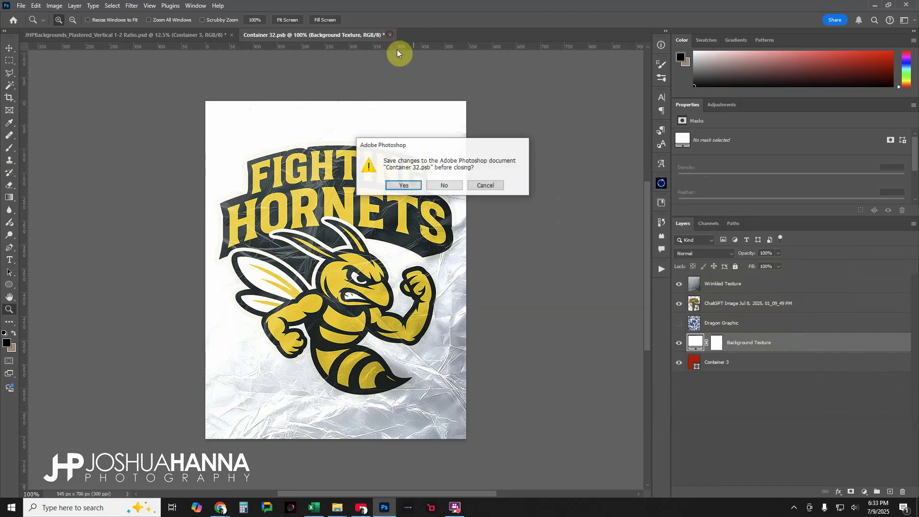
left_click(401, 186)
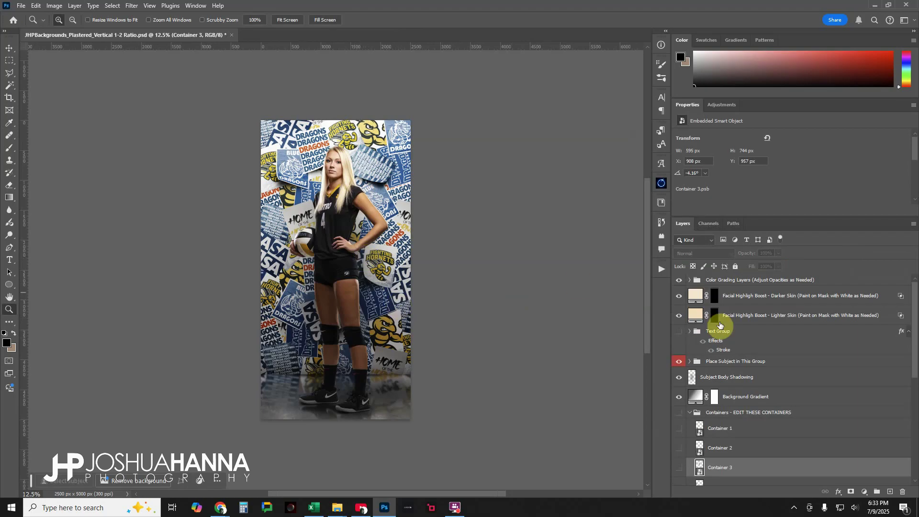
Open the Container 4 smart object and its nested "Text - EDIT THIS ONE" smart object
scroll(722, 335, "down", 5)
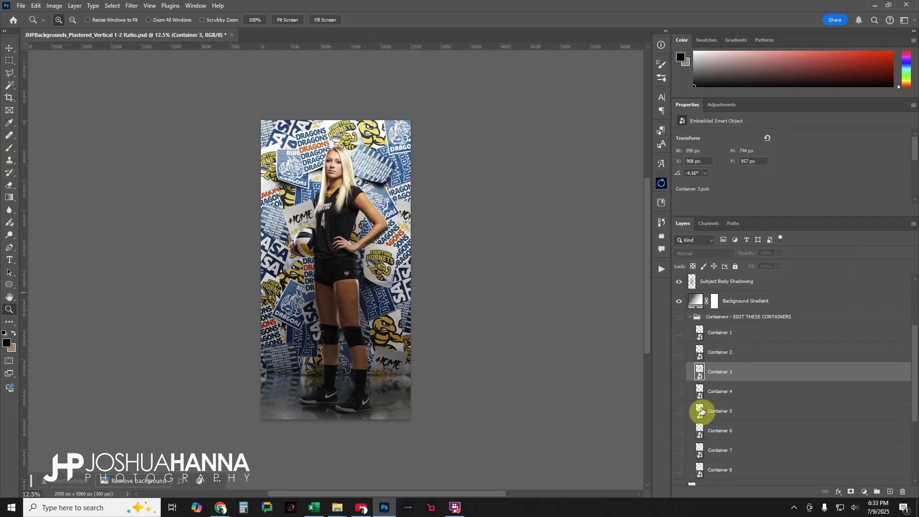
double_click(700, 396)
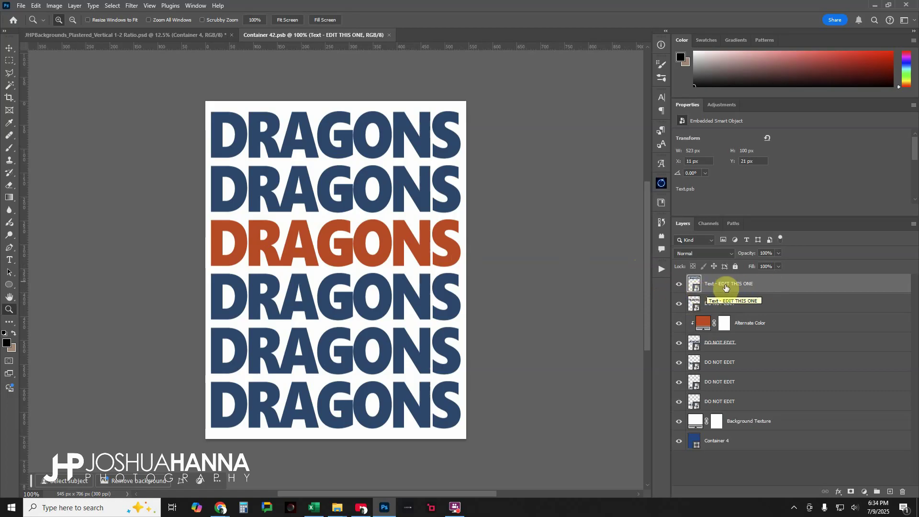
double_click(696, 287)
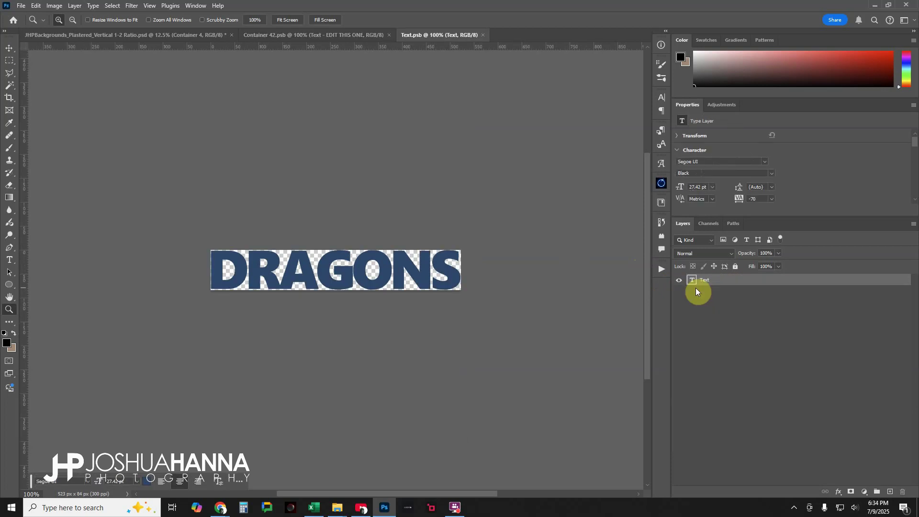
Replace the DRAGONS text with HORNETS in the Container 4 text smart object
double_click(692, 281)
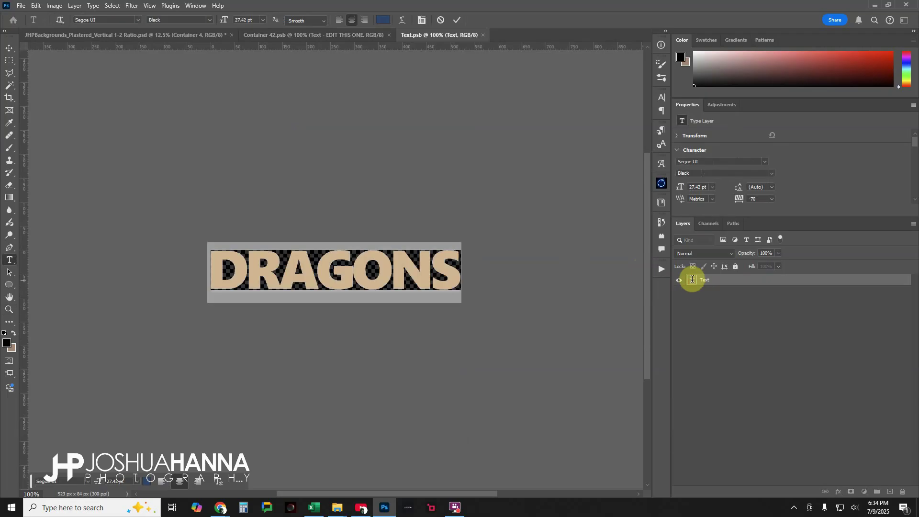
type("HORNETS")
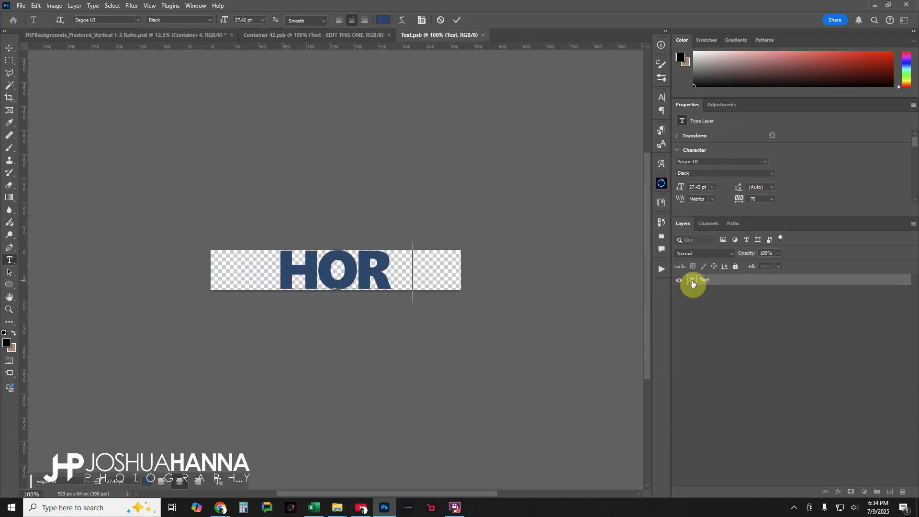
left_click(458, 19)
key("z")
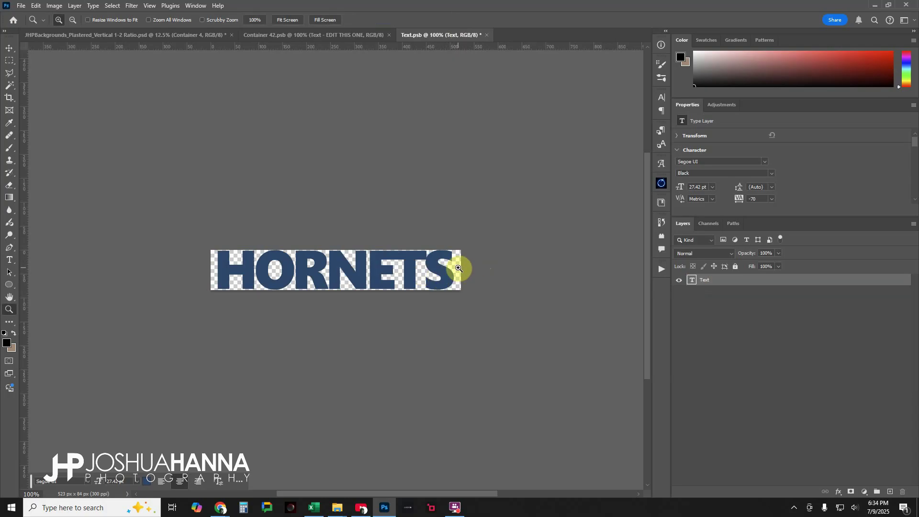
Set the HORNETS text color to black, #000000, and save and close the nested text smart object
scroll(793, 176, "down", 2)
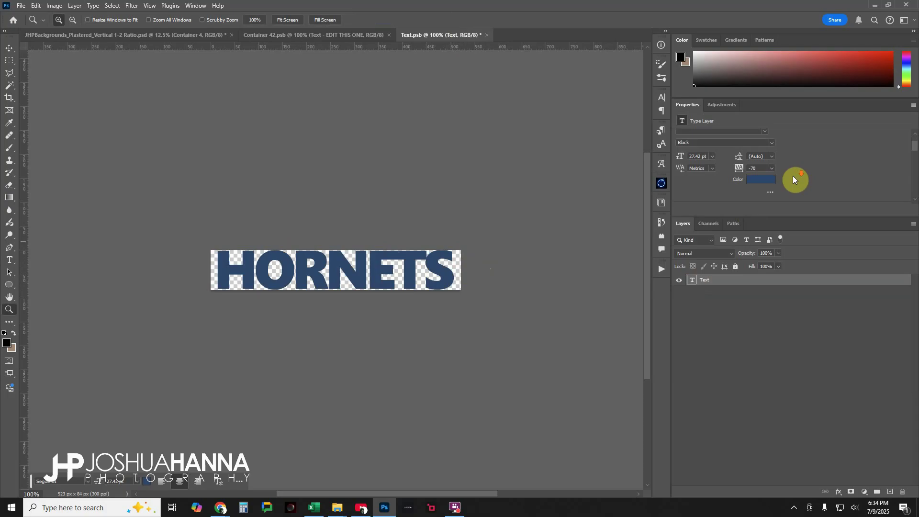
left_click(764, 182)
left_click_drag(731, 276, 659, 399)
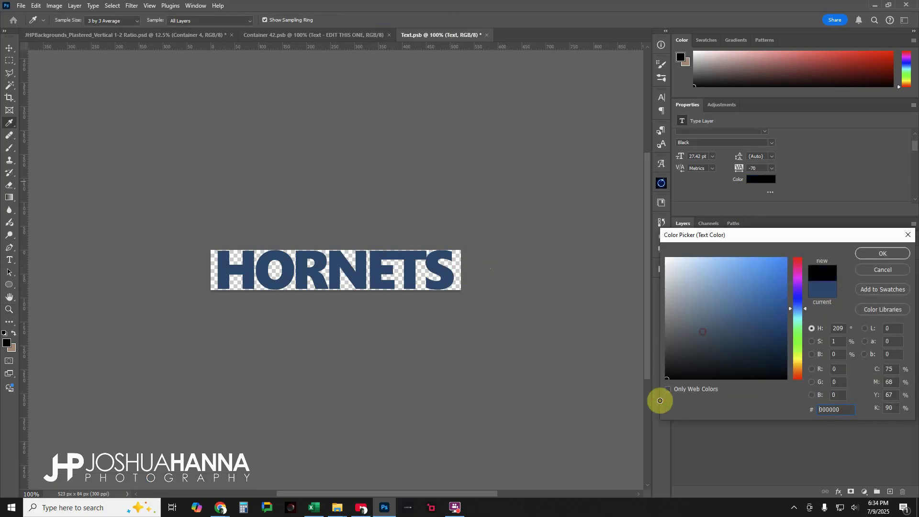
left_click(881, 254)
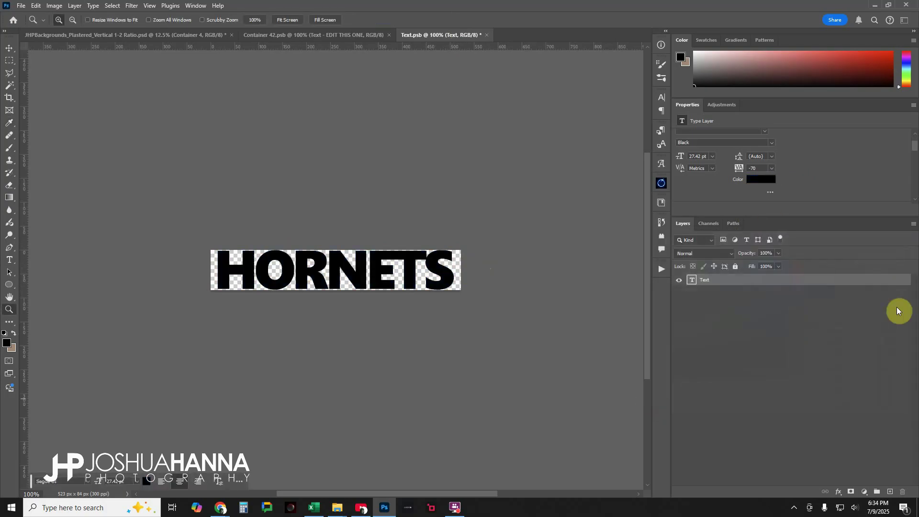
left_click(487, 35)
left_click(404, 185)
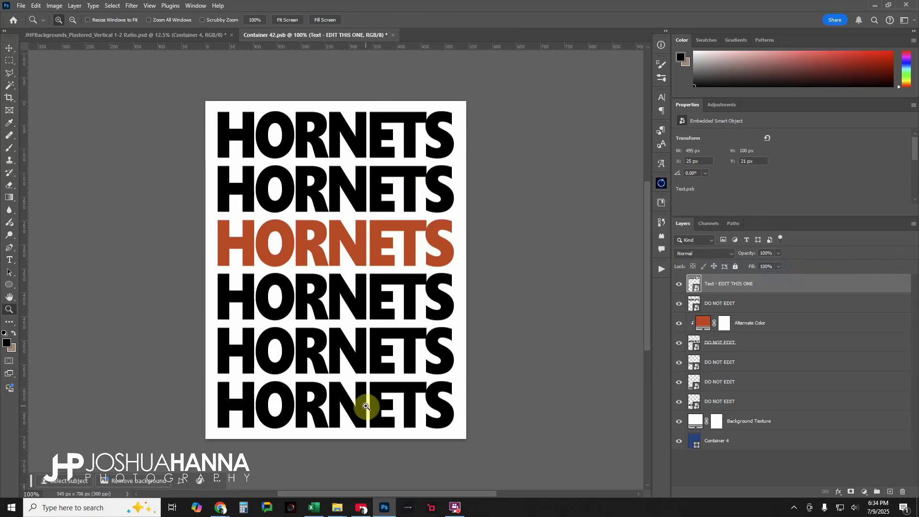
Place the hornet mascot image "ChatGPT Image Jul 8, 2025, 01_11_43 PM.png" above the Alternate Color layer at its default size
left_click(703, 325)
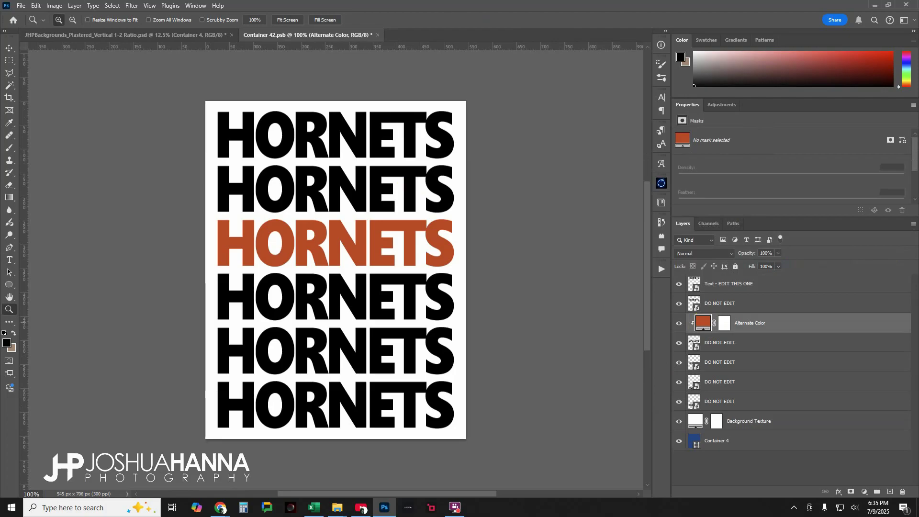
left_click_drag(263, 14, 370, 263)
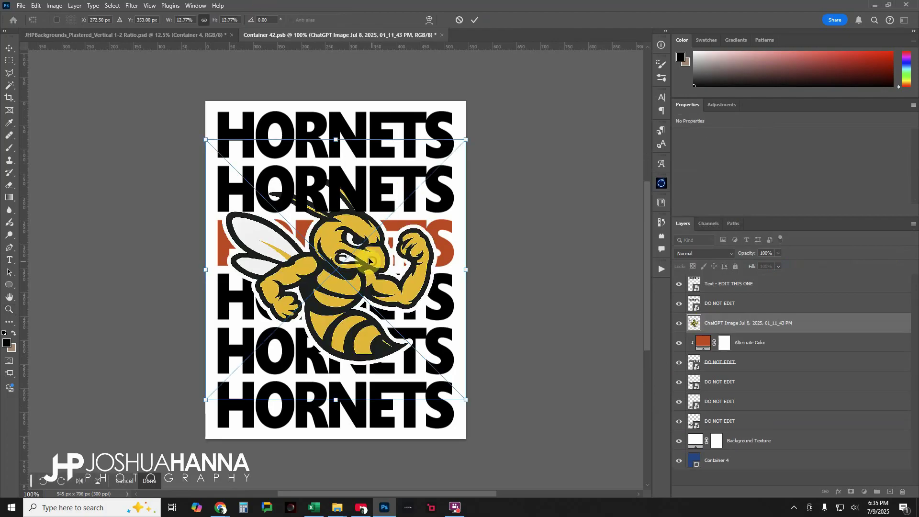
left_click(457, 36)
left_click(476, 19)
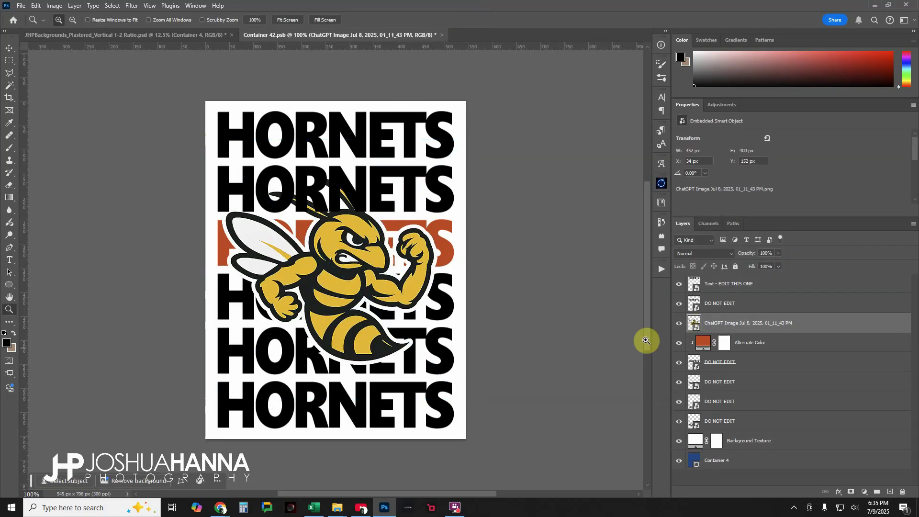
Set the Alternate Color fill to the gold sampled from the hornet mascot, #efba1f
left_click(702, 343)
double_click(701, 343)
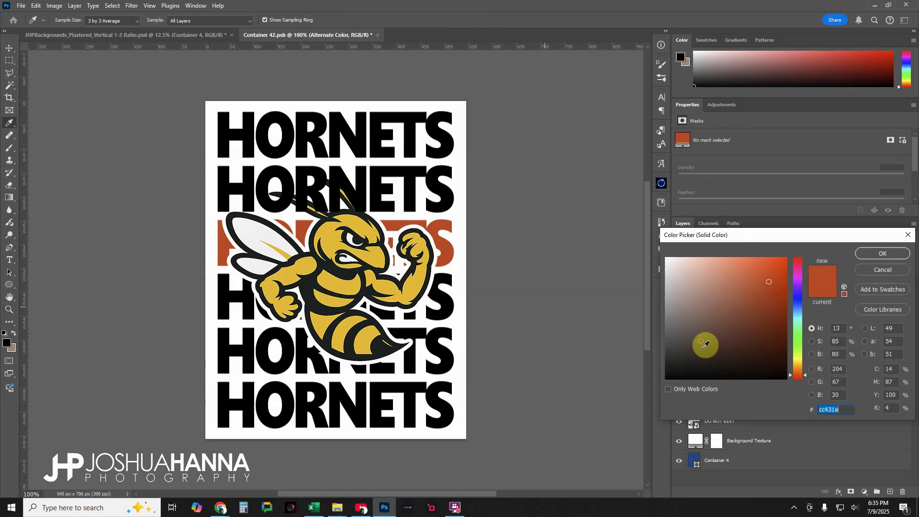
left_click(378, 256)
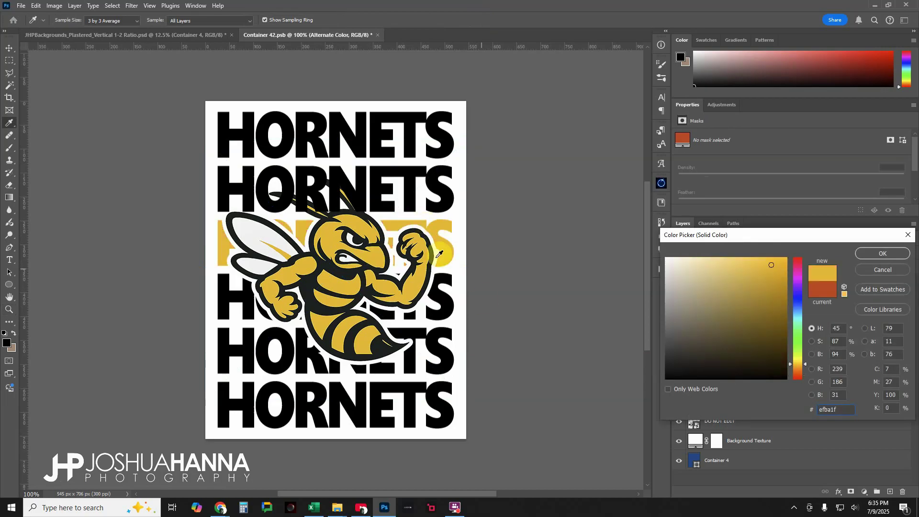
left_click(880, 254)
key("z")
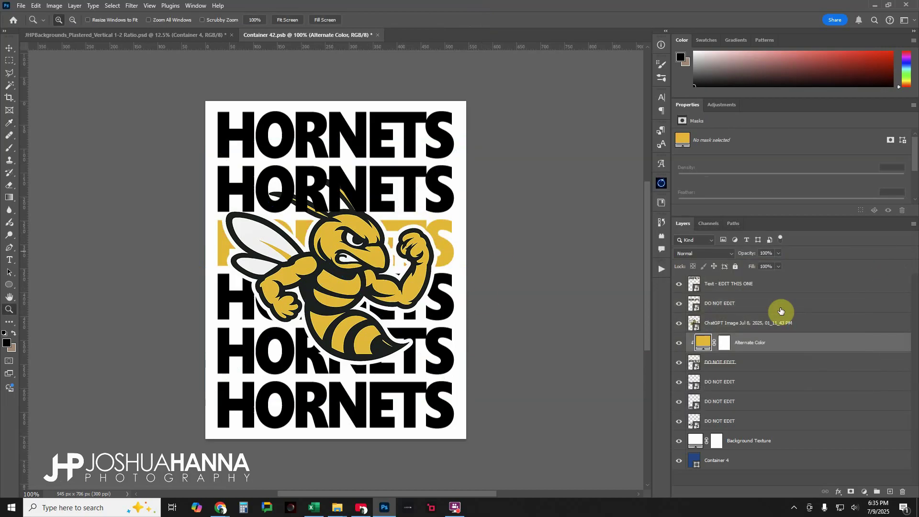
Move the hornet mascot down over the lower HORNETS rows
left_click(706, 329)
left_click(9, 48)
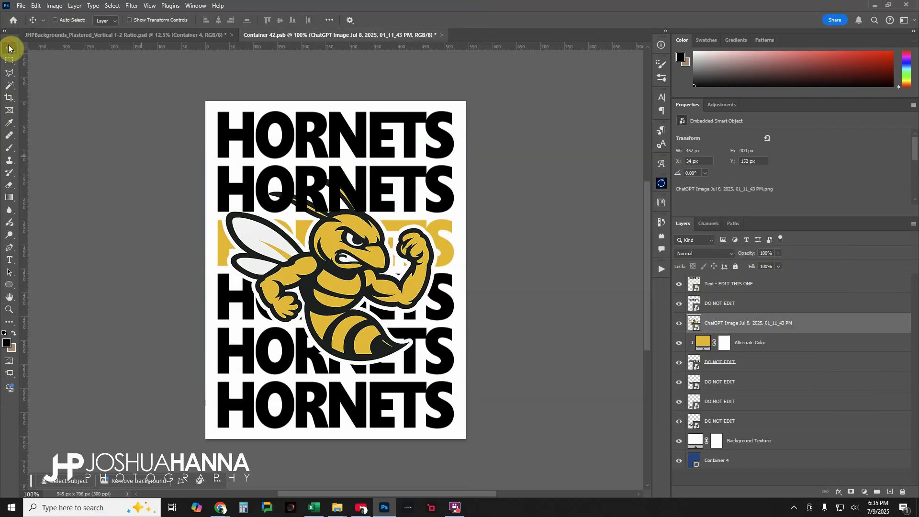
left_click_drag(345, 259, 337, 320)
left_click_drag(337, 317, 337, 317)
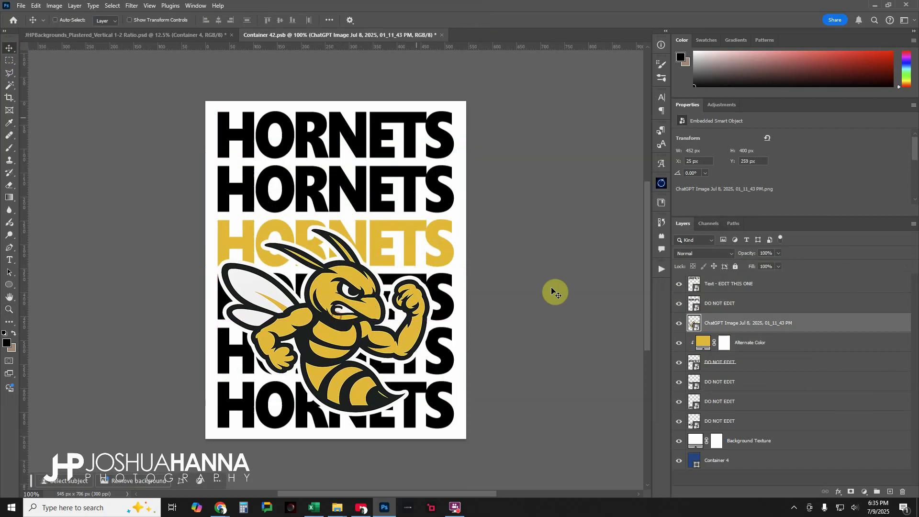
Save and close the Container 4 artwork to check it in the poster, and reopen it
left_click(444, 34)
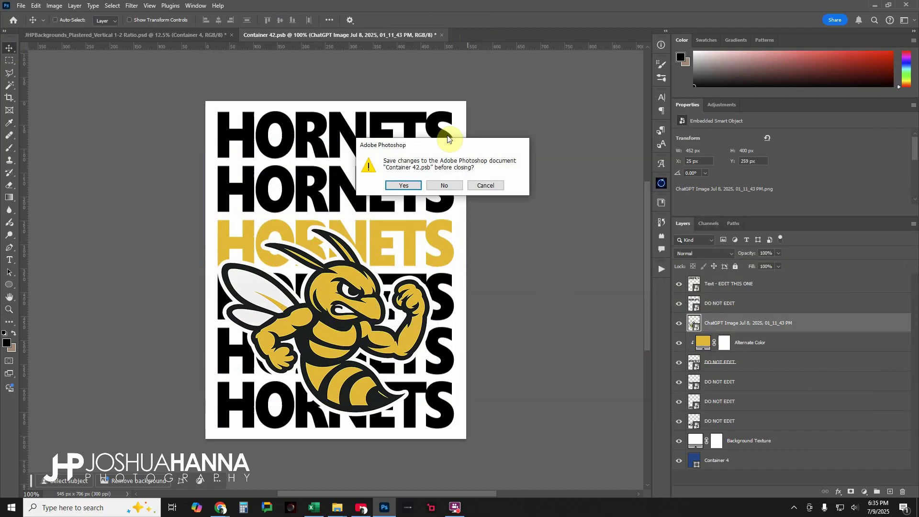
left_click(407, 186)
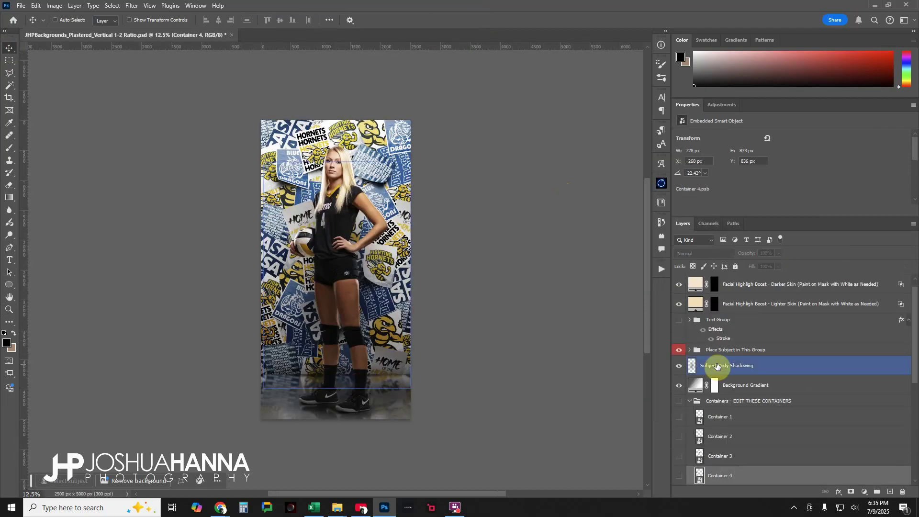
double_click(698, 479)
Delete the hornet mascot layer from the Container 4 artwork, and save and close it
left_click_drag(675, 419, 900, 493)
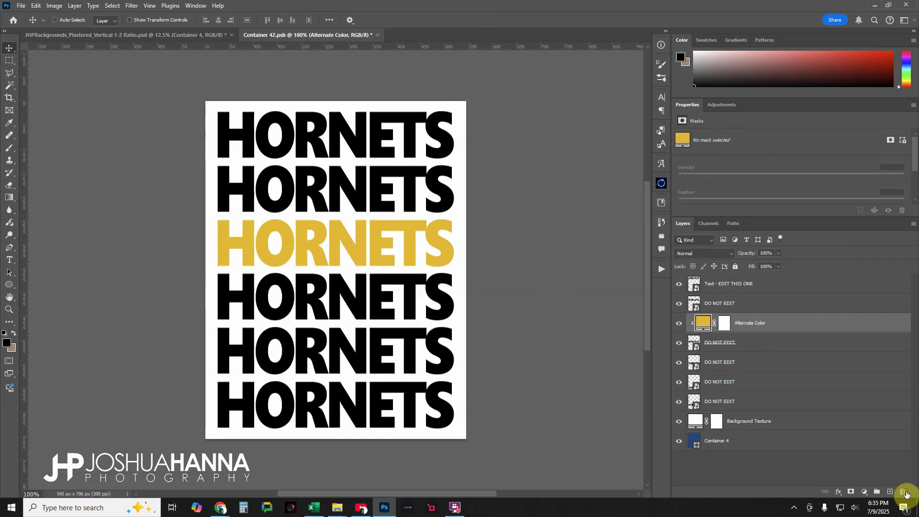
left_click(379, 35)
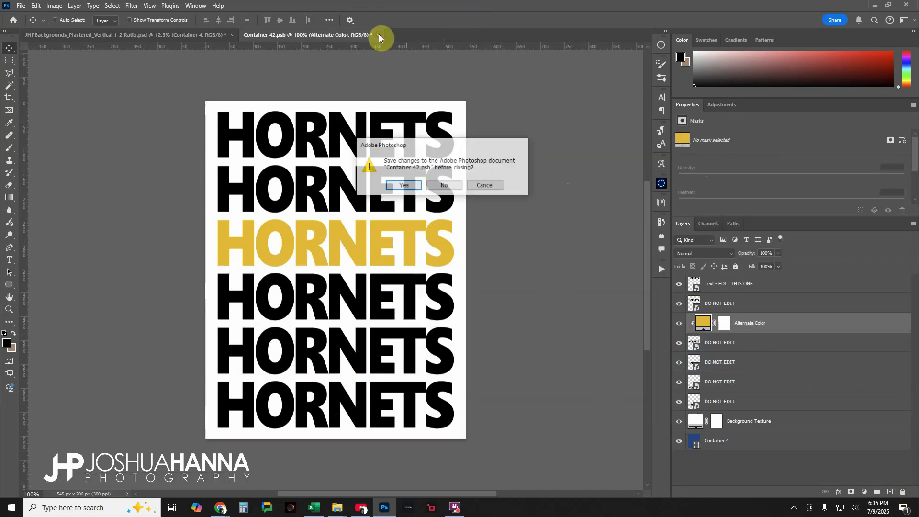
left_click(413, 185)
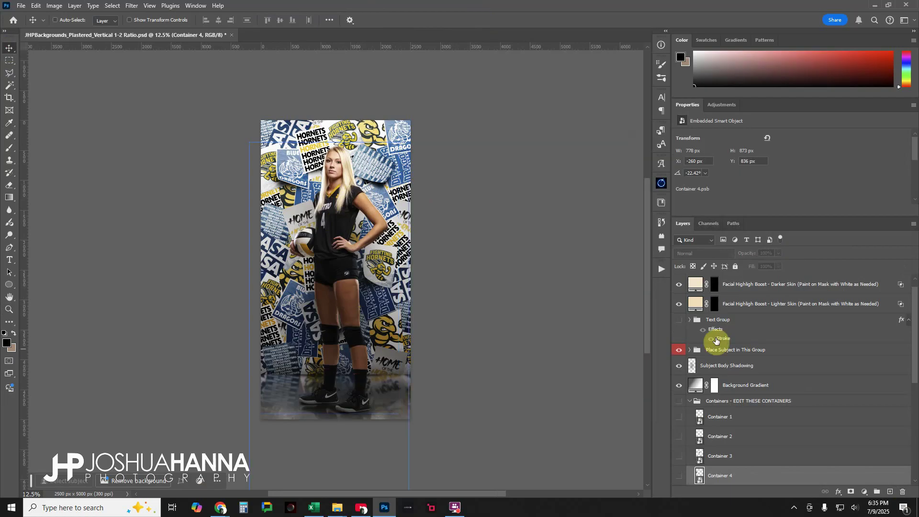
Open the Container 5 smart object and its nested "Warped Text - EDIT THIS ONE" smart object
scroll(737, 352, "down", 5)
double_click(700, 389)
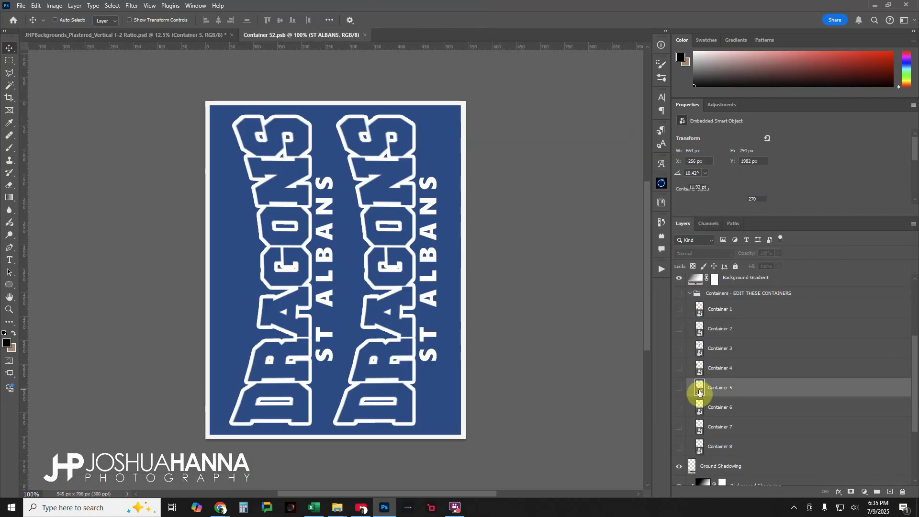
left_click(690, 305)
left_click(708, 287)
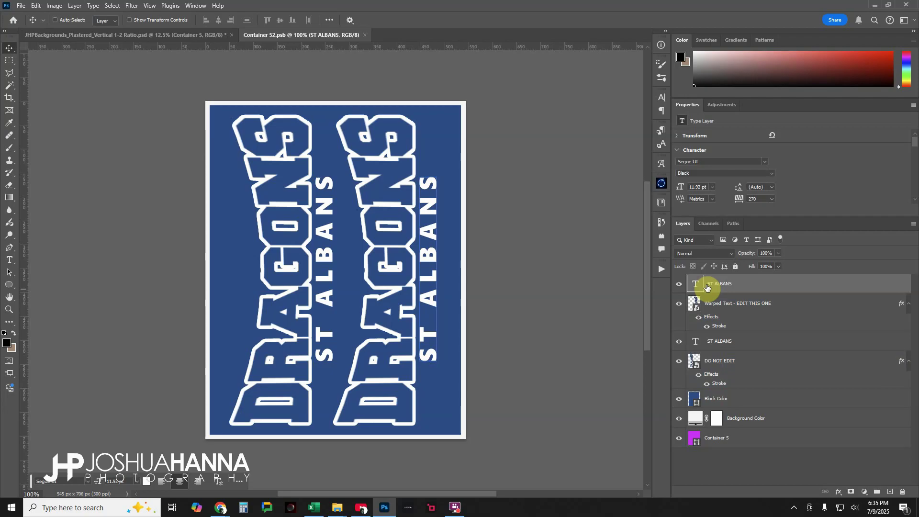
left_click(732, 302)
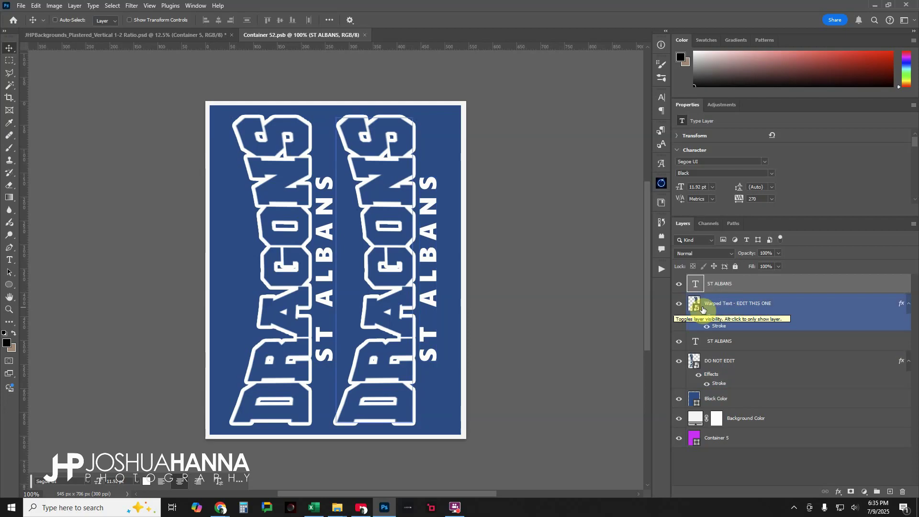
mouse_move(706, 316)
left_mouse_down()
mouse_move(365, 272)
mouse_move(698, 315)
left_mouse_up()
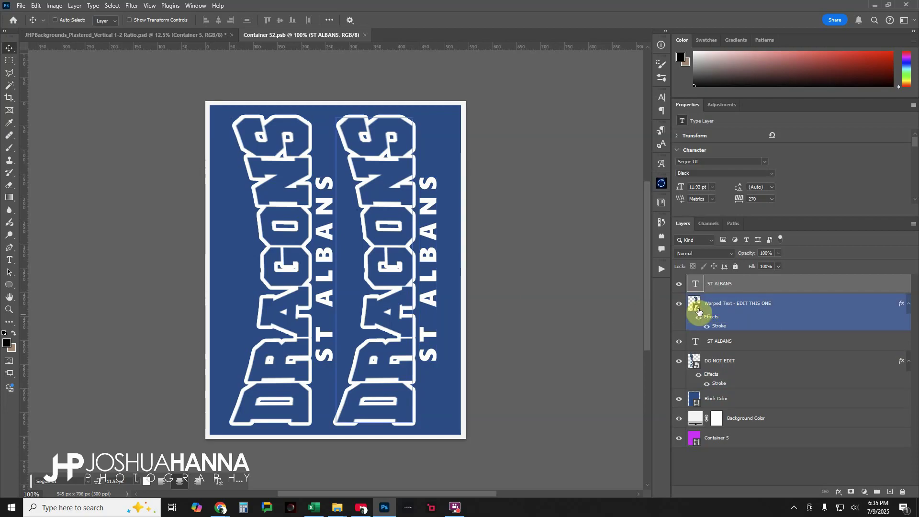
double_click(697, 309)
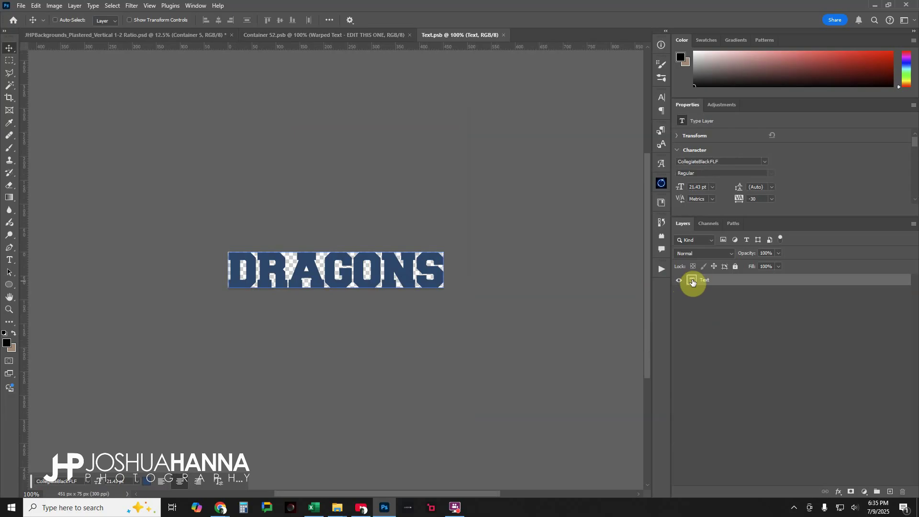
Replace the DRAGONS text with HORNETS, and save and close the warped text smart object
double_click(692, 281)
type("HORNETS")
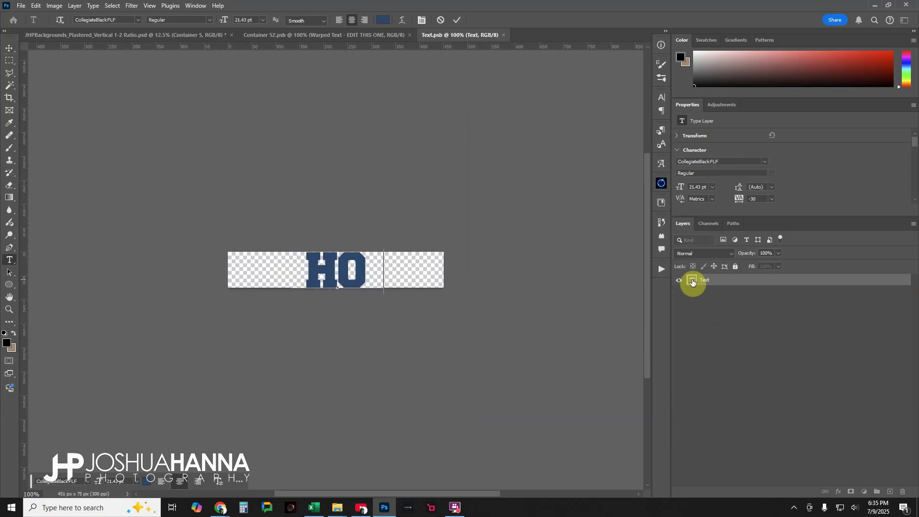
left_click(457, 21)
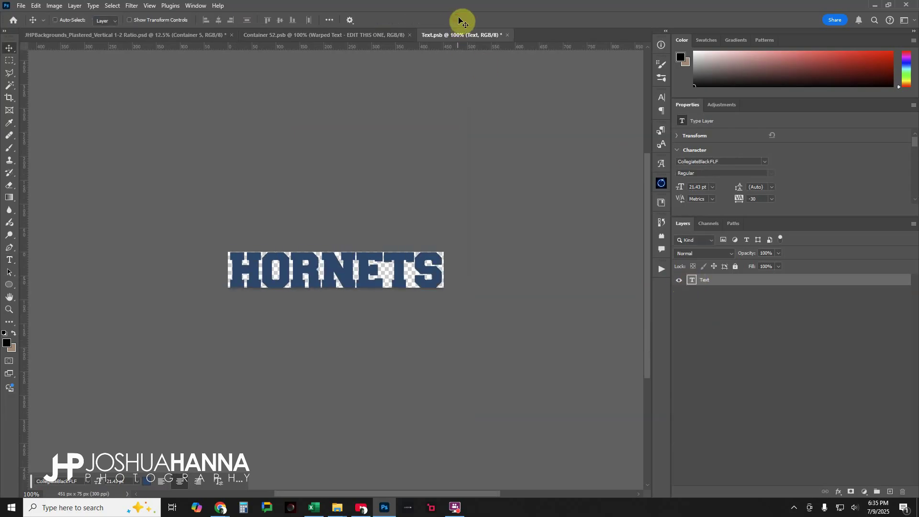
left_click(508, 39)
left_click(405, 187)
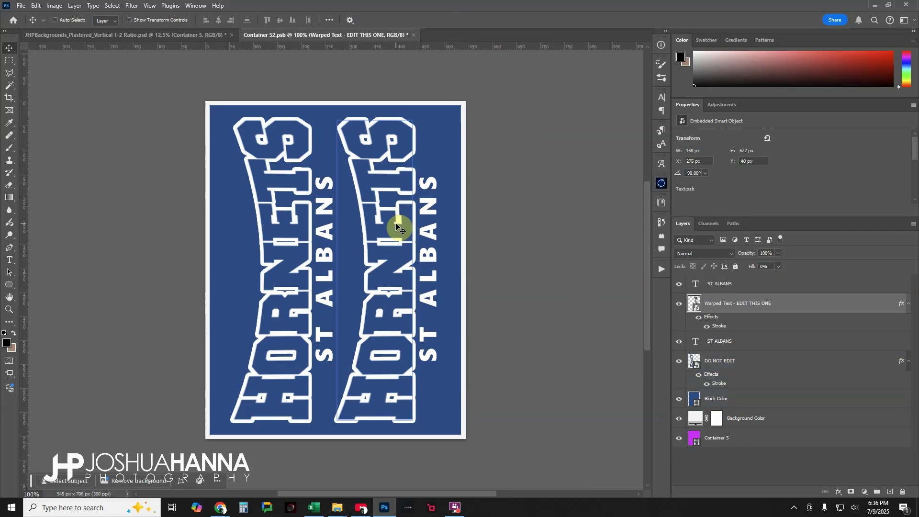
Change both ST ALBANS text layers in the Container 5 artwork to VOLLEYBALL
left_click(696, 343)
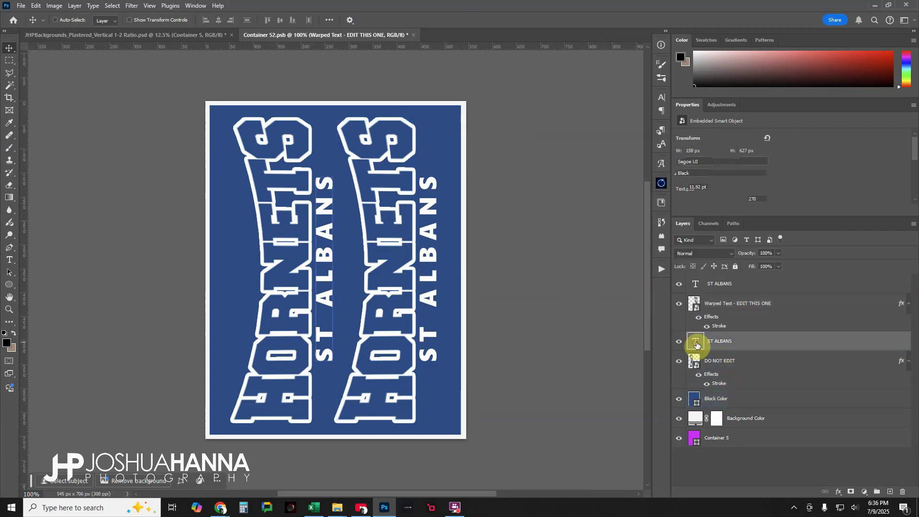
double_click(697, 344)
type("V")
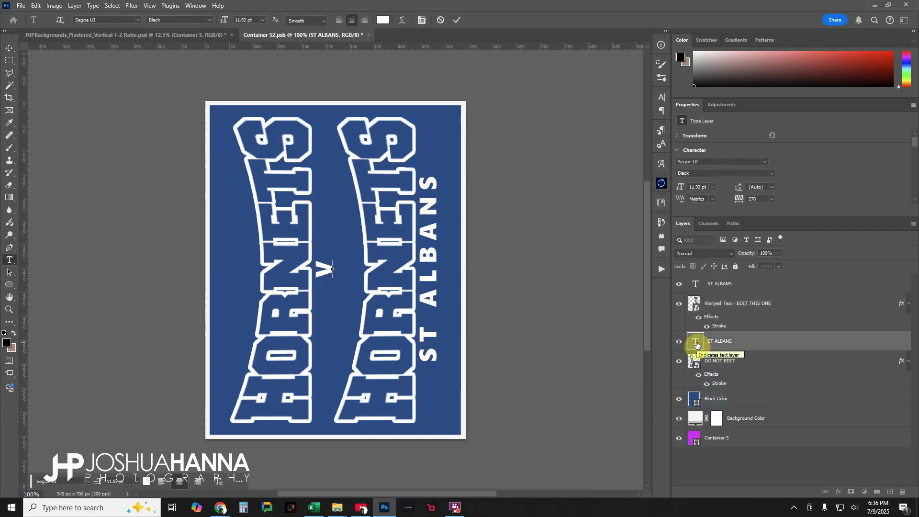
type("OLLEYBALL")
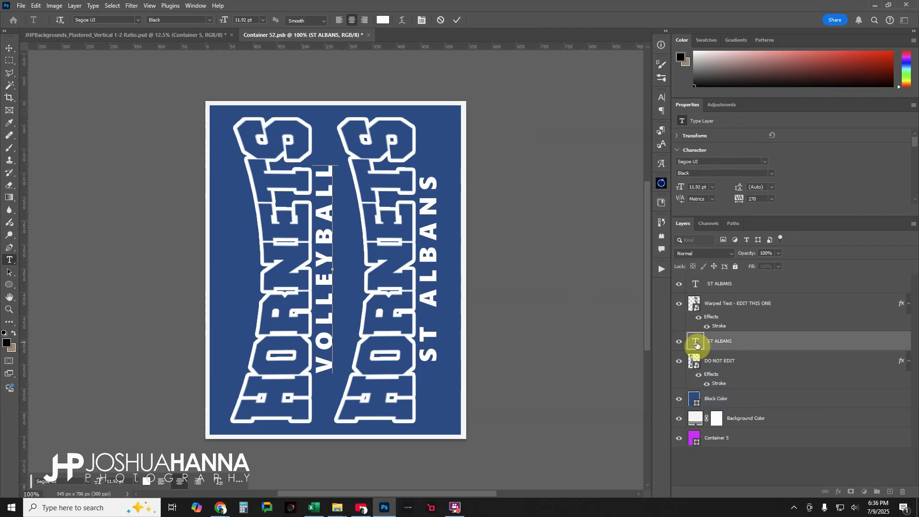
left_click(701, 283)
double_click(701, 283)
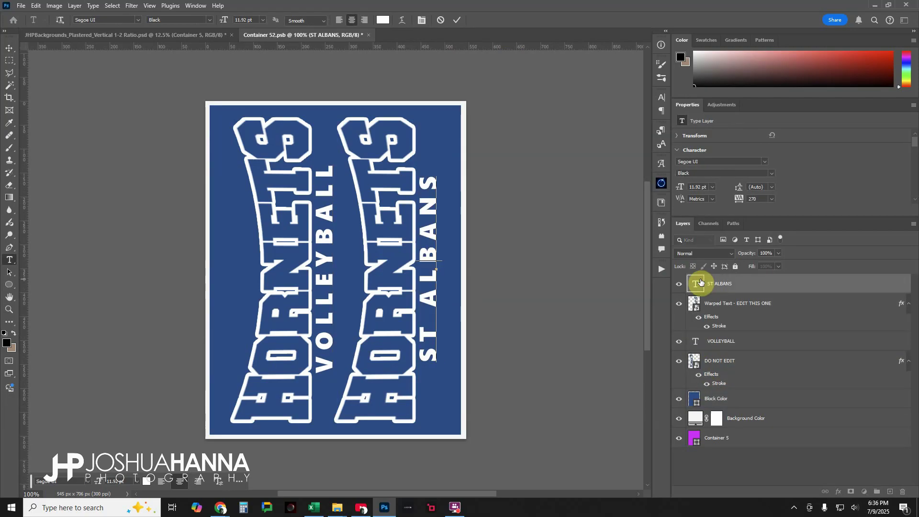
type("VOLLEYBALL")
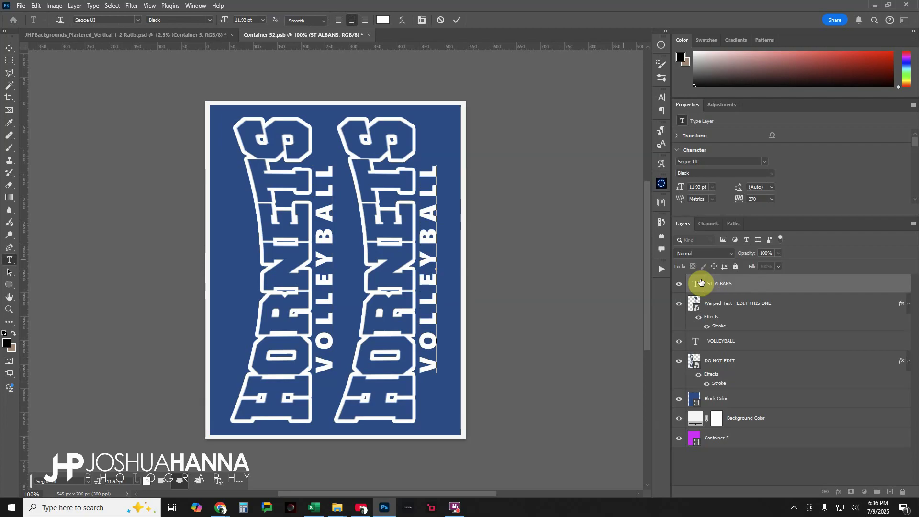
left_click(457, 20)
key("v")
Change the Block Color shape's fill to black (000000)
left_click(695, 398)
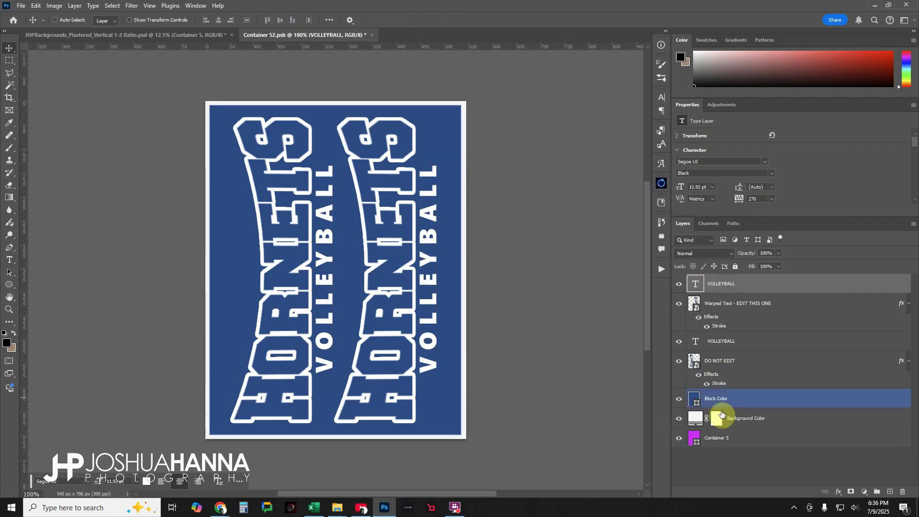
double_click(693, 397)
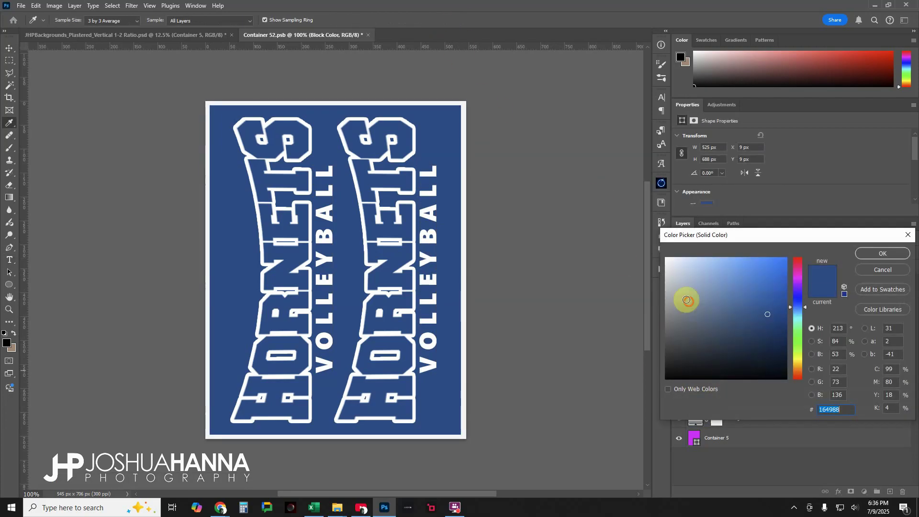
left_click_drag(687, 300, 649, 390)
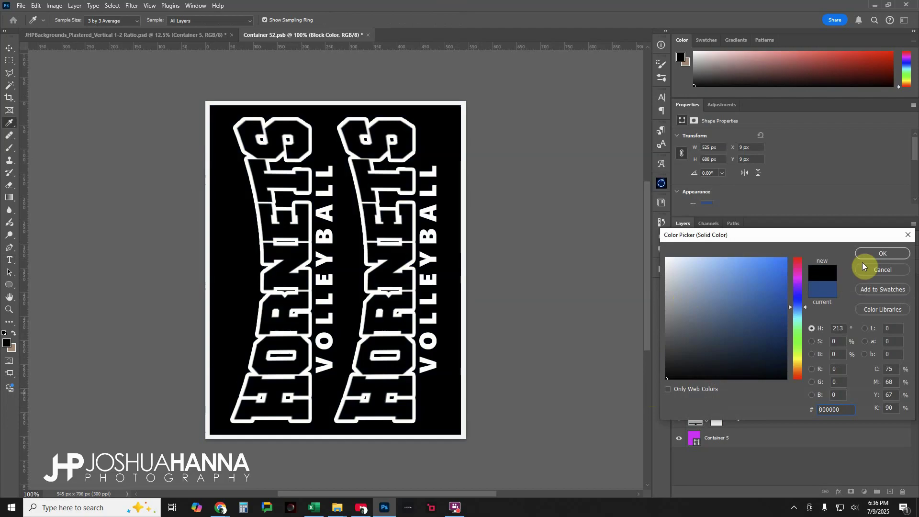
left_click(873, 253)
Place the hornet mascot image above the uppermost VOLLEYBALL layer in the Container 5 artwork
left_click(730, 364)
left_click(727, 305)
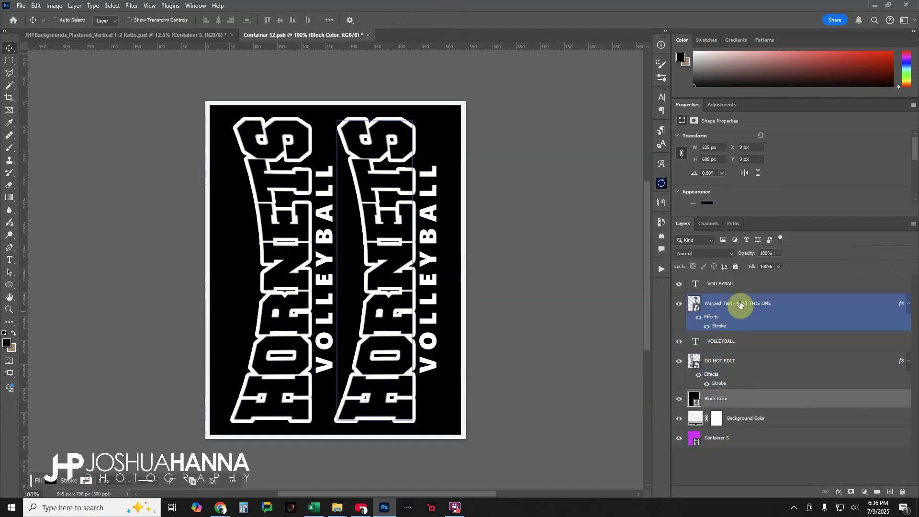
left_click(765, 289)
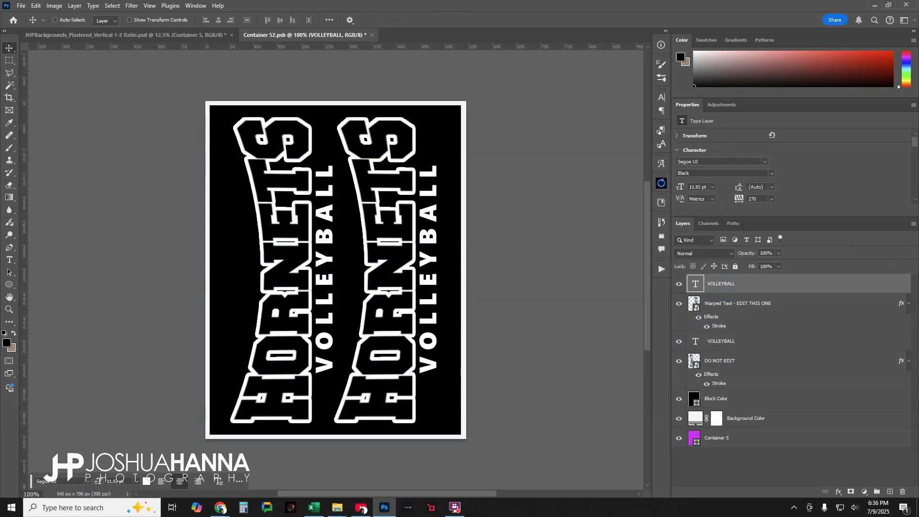
left_click_drag(98, 8, 343, 325)
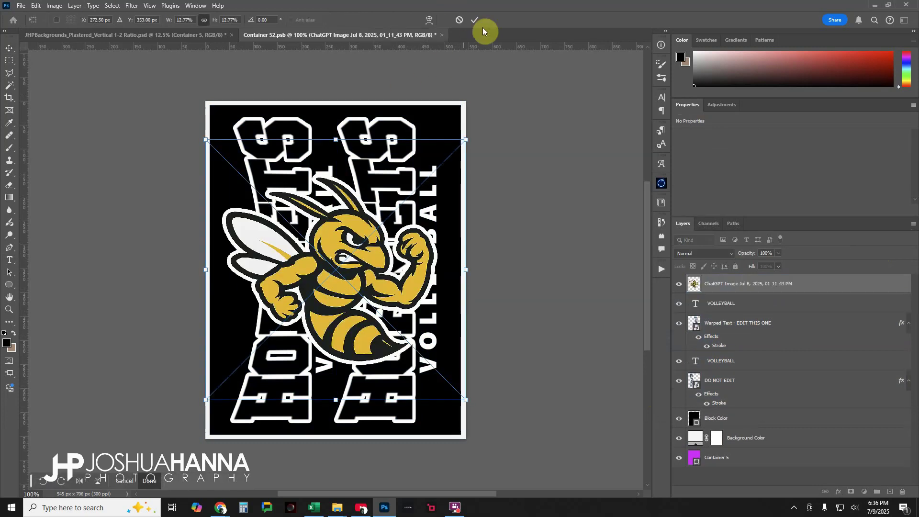
left_click(475, 20)
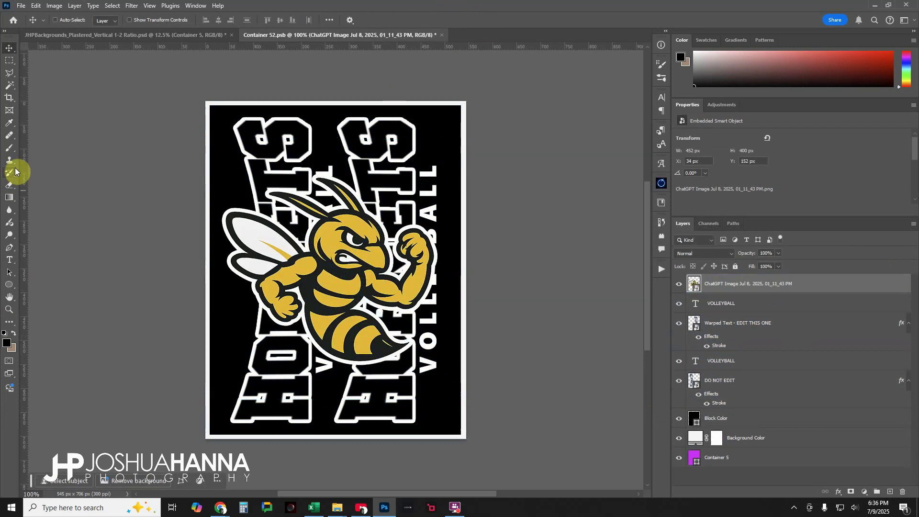
Sample the mascot's gold as the foreground color, copy its hex code f0b91f, and delete the mascot image layer
left_click(9, 123)
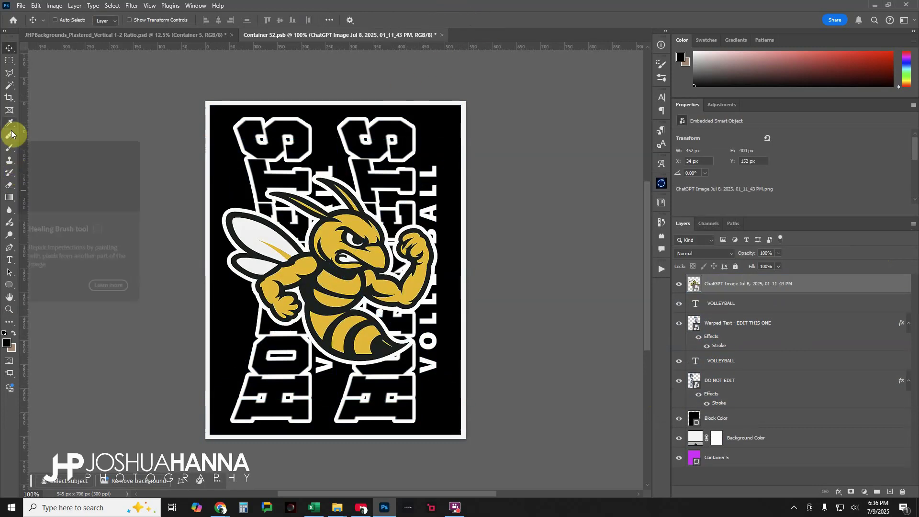
left_click(338, 288)
left_click(6, 343)
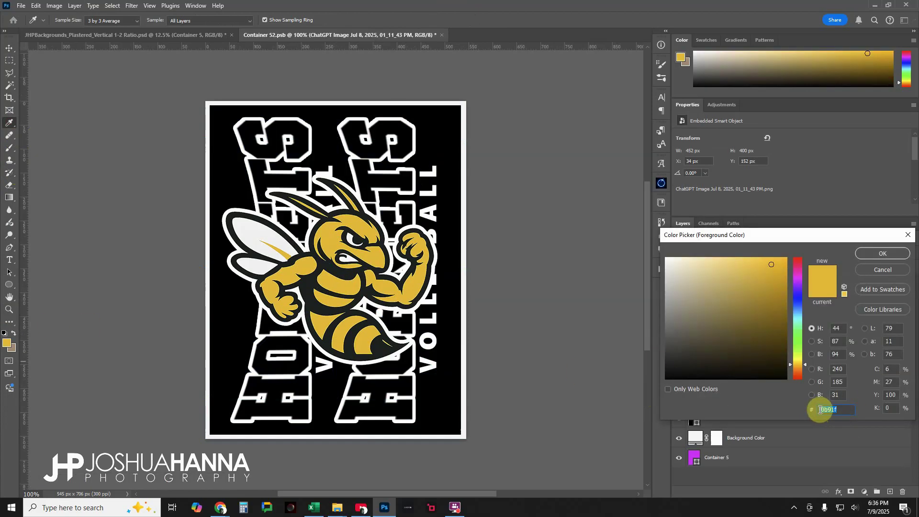
left_click(869, 270)
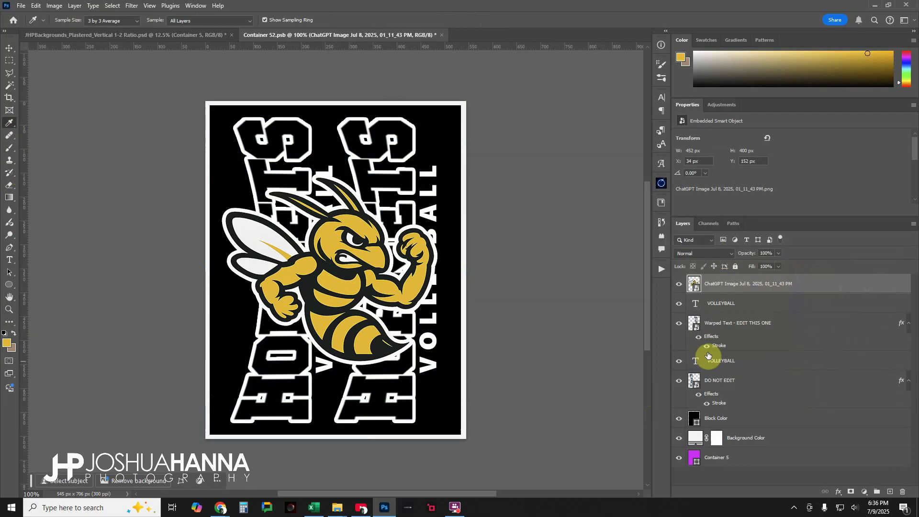
left_click(904, 492)
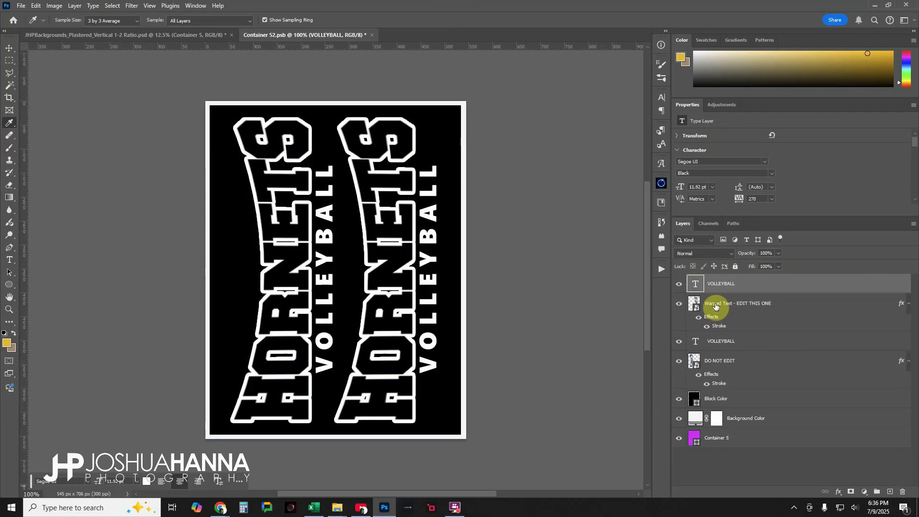
Set the stroke color of the "Warped Text - EDIT THIS ONE" layer to gold f0b91f
left_click(718, 327)
double_click(719, 329)
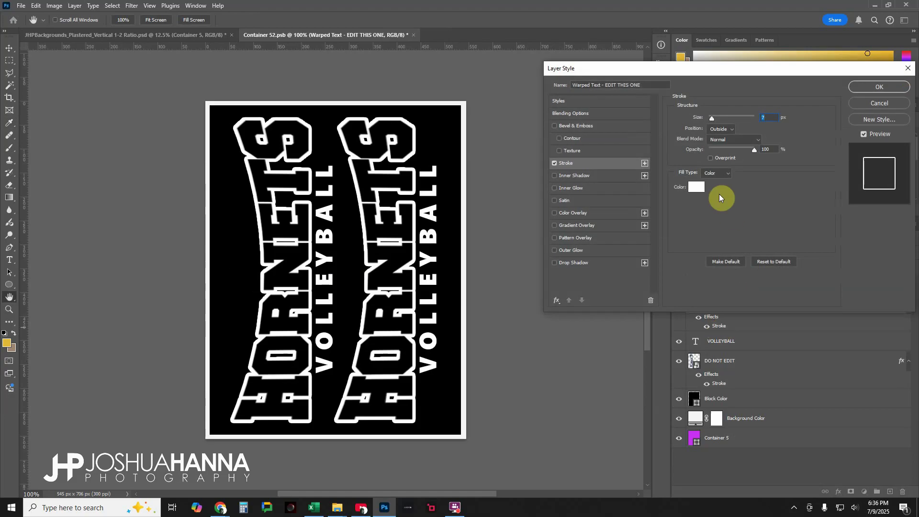
left_click(697, 186)
type("f0b91f")
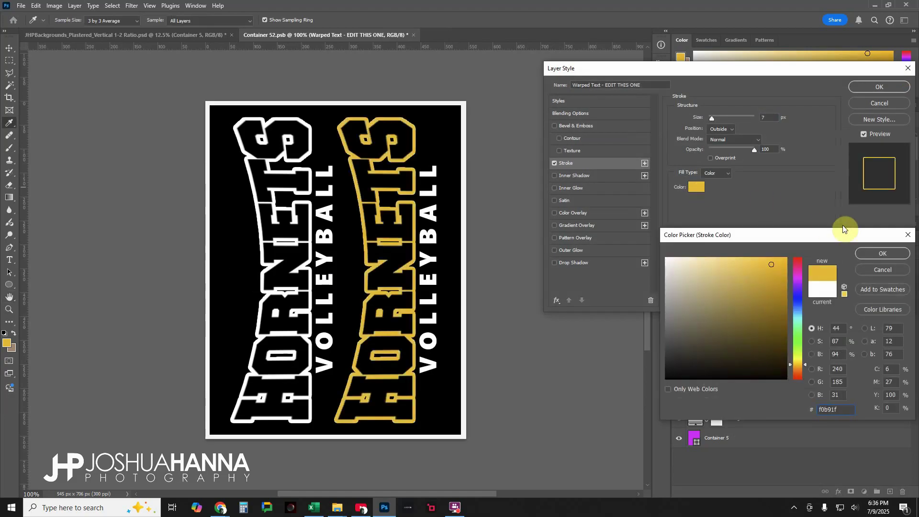
left_click(876, 254)
left_click(877, 89)
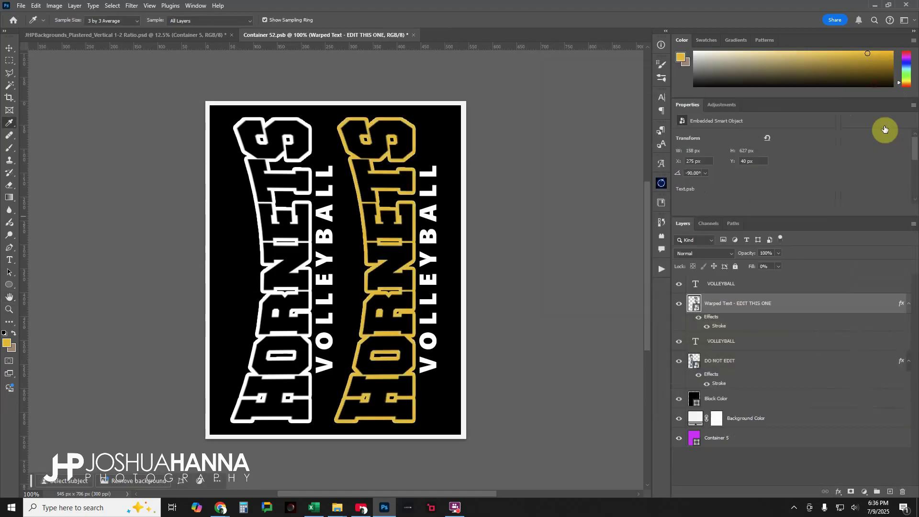
Set the stroke color of the DO NOT EDIT text layer to gold f0b91f
left_click(721, 386)
double_click(721, 387)
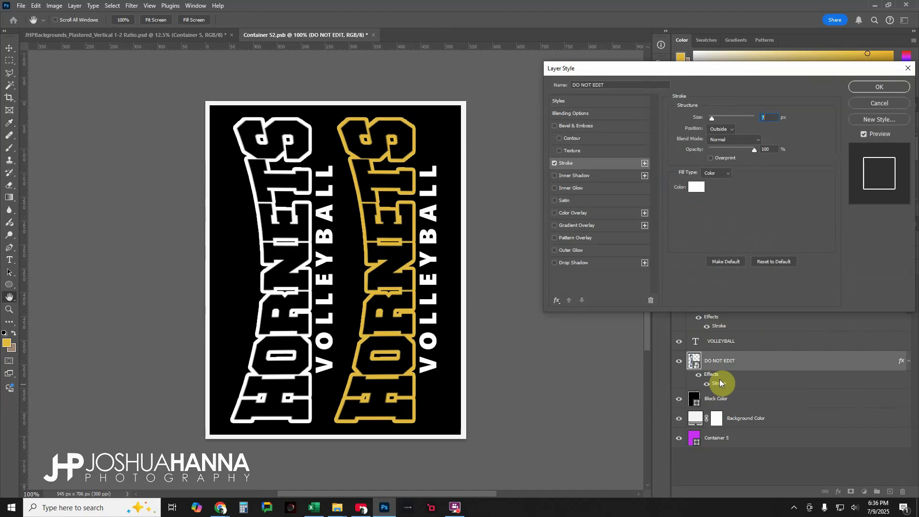
left_click(696, 187)
type("f0b91f")
left_click(874, 254)
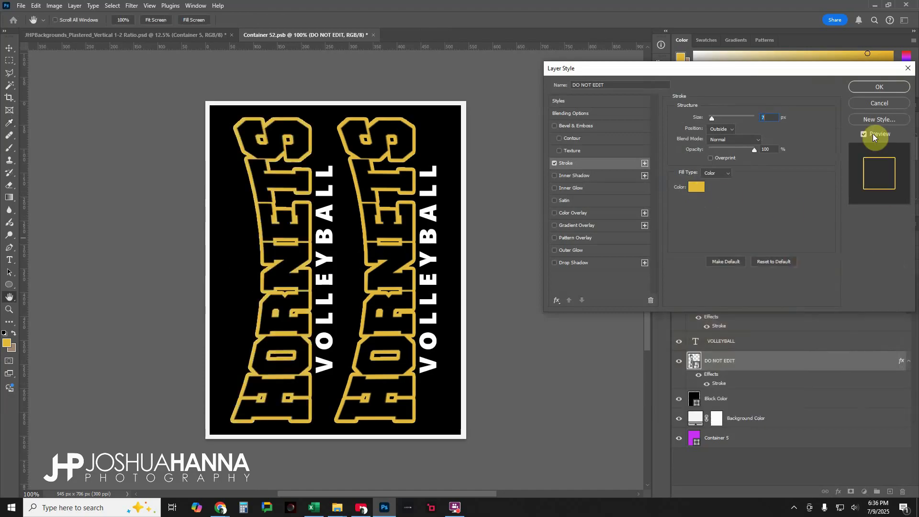
left_click(870, 88)
Set the Background Color fill layer to gold f0b91f, and save and close the Container 5 artwork
double_click(696, 419)
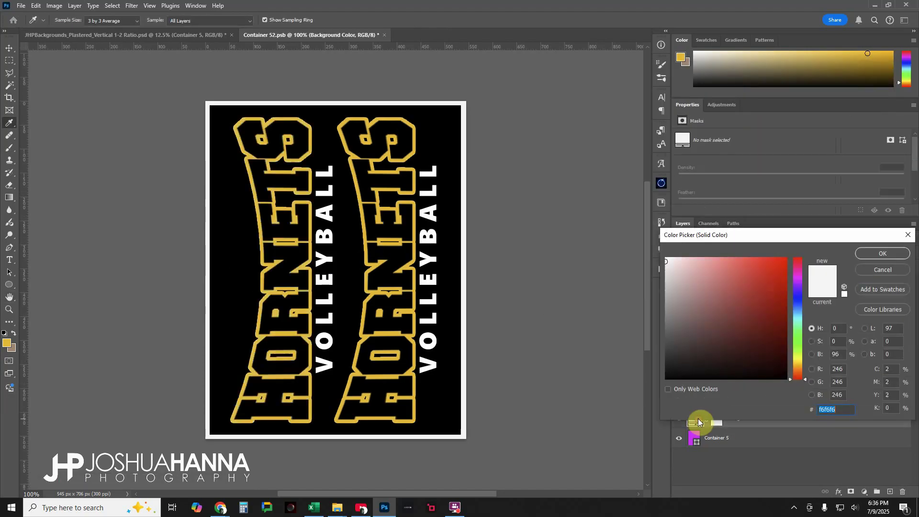
type("f0b91f")
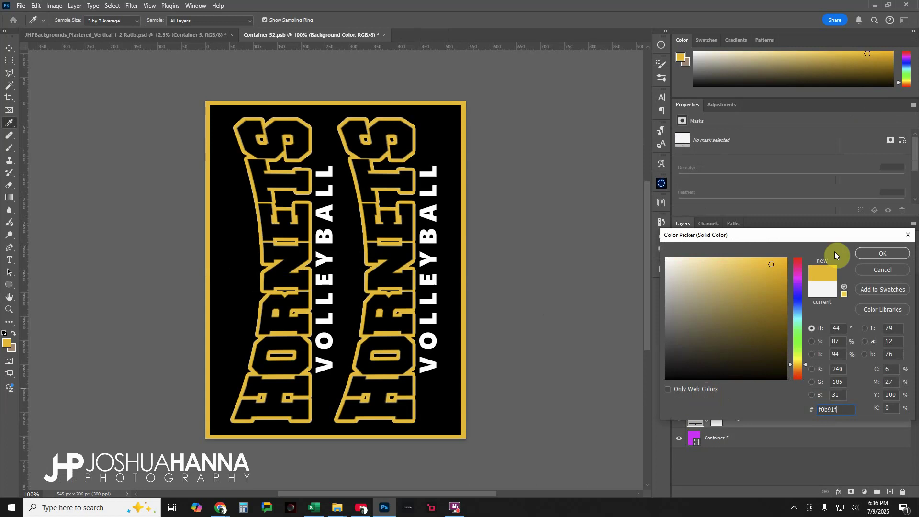
left_click(872, 254)
left_click(384, 35)
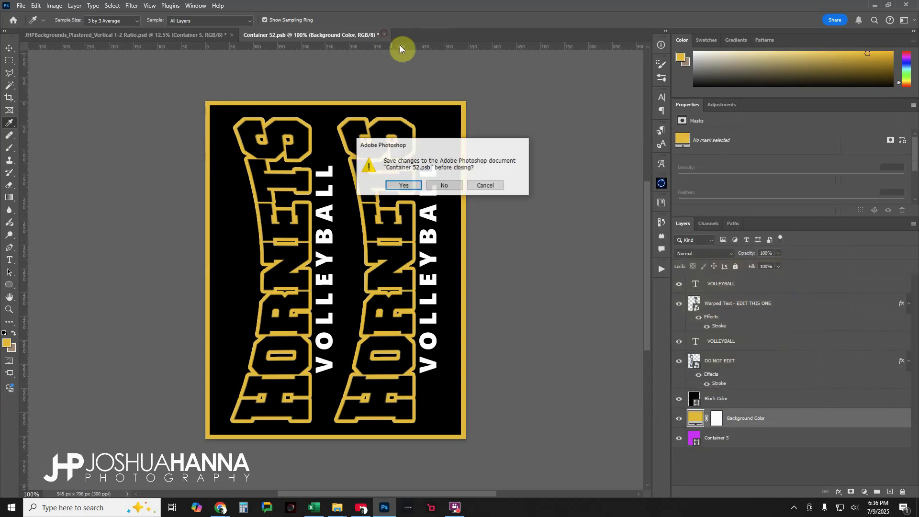
left_click(401, 182)
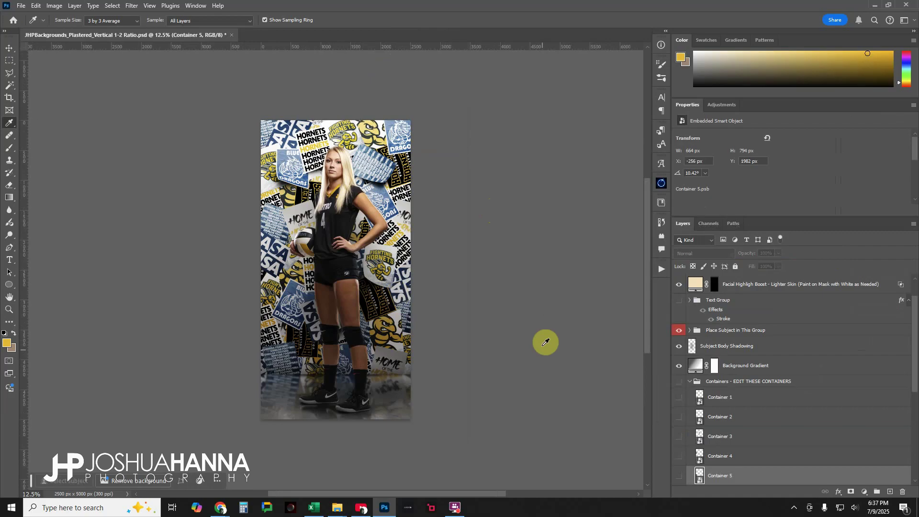
Open the Container 6 smart object and change the SA text in the artwork's lower-left block to HH
scroll(788, 402, "down", 3)
double_click(700, 414)
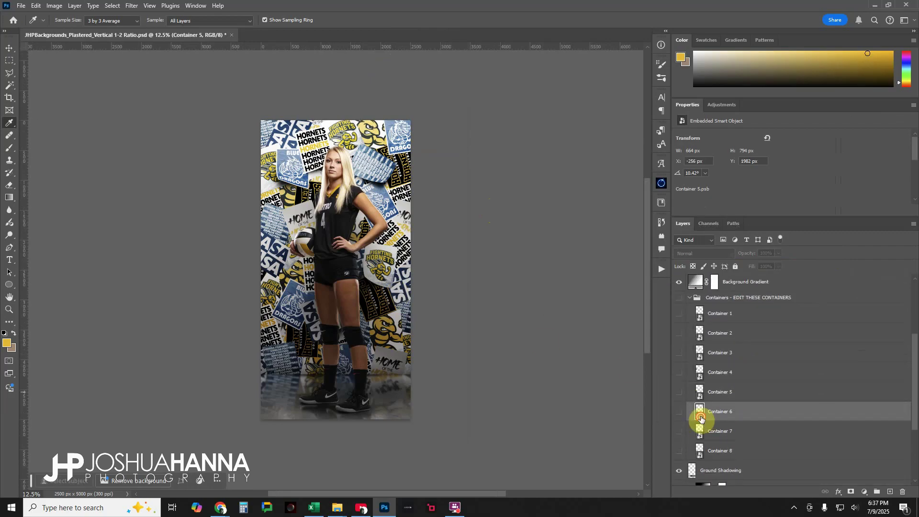
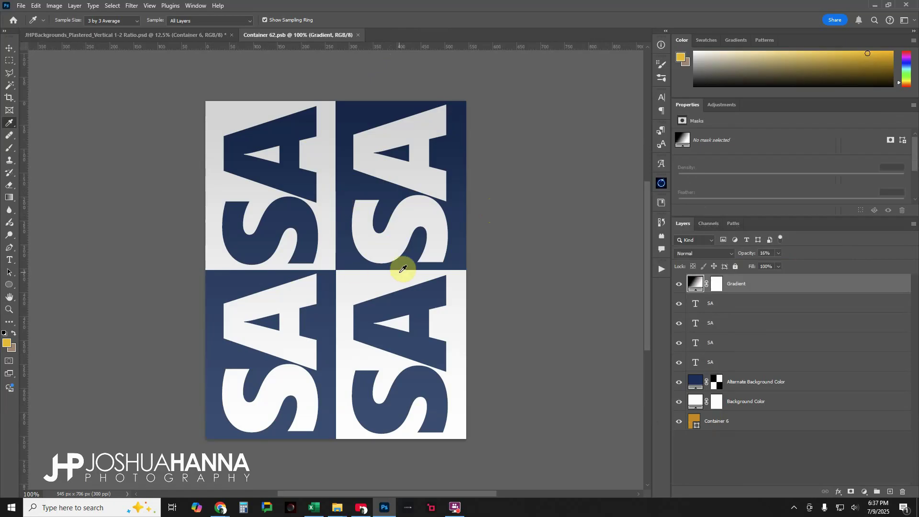
left_click(697, 303)
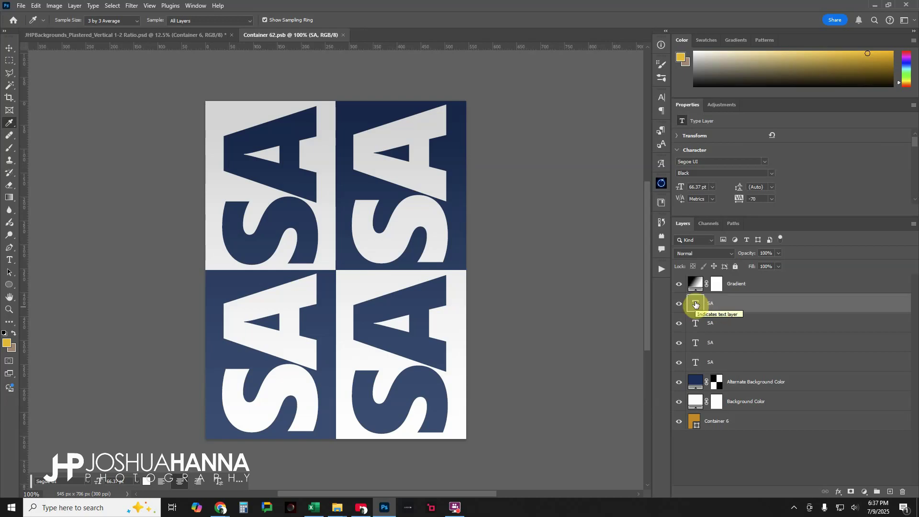
double_click(695, 305)
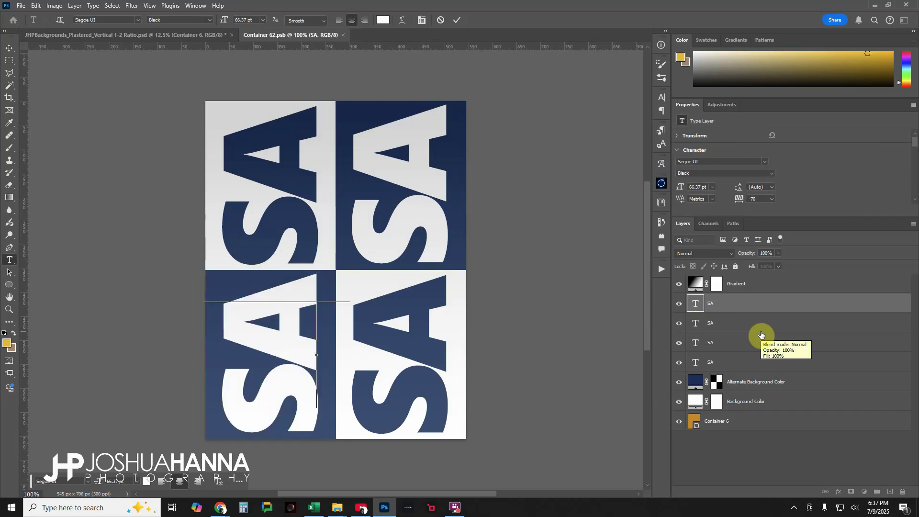
type("HH")
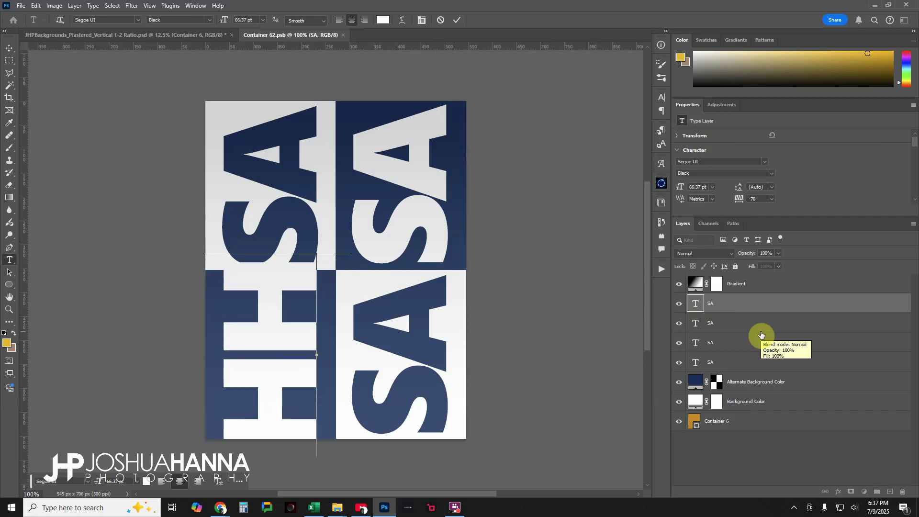
left_click(458, 20)
key("i")
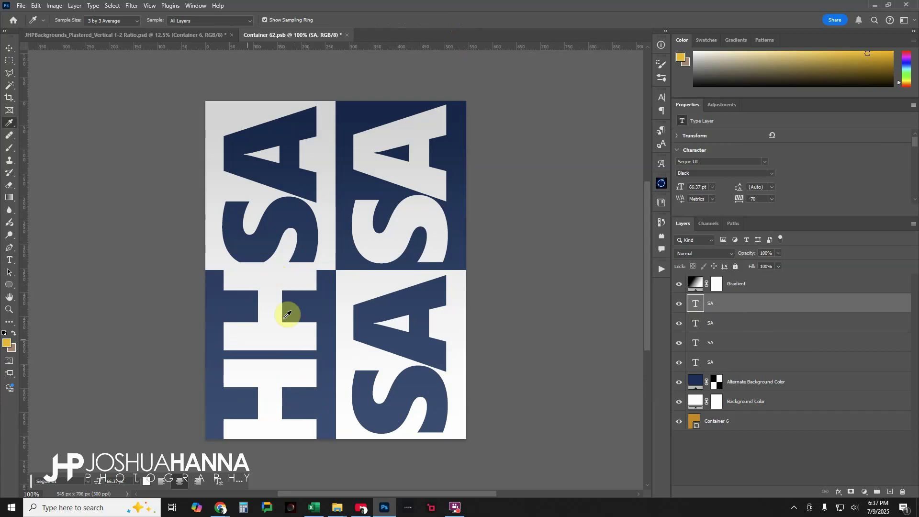
Scale the lower-left HH text about its center to about 82% so it fits inside its block
key("ctrl+t")
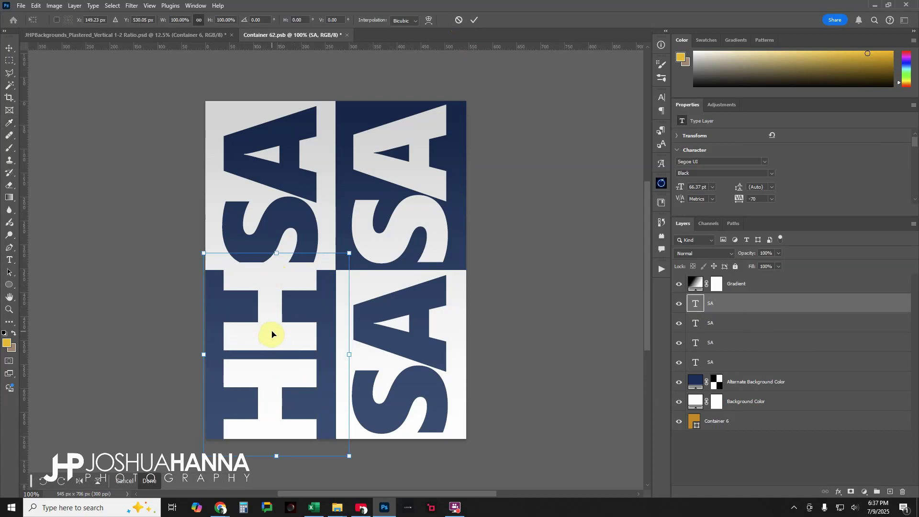
left_click(199, 19)
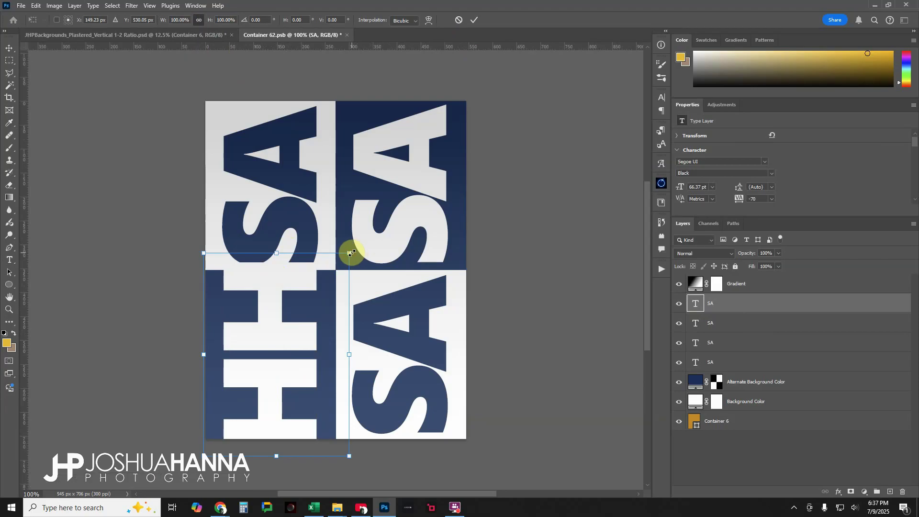
left_click_drag(351, 253, 339, 271)
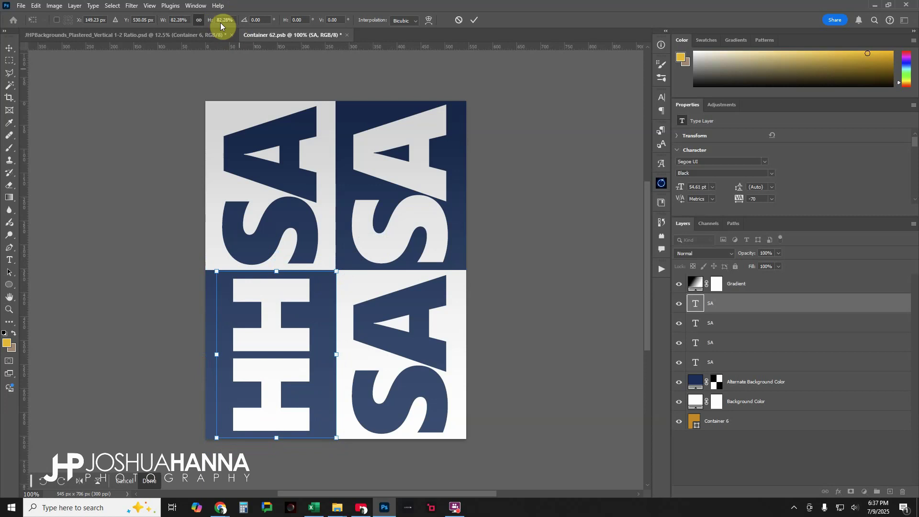
left_click(475, 19)
Change the SA text in the upper-right, lower-right and upper-left blocks of the Container 6 artwork to HH
left_click(696, 326)
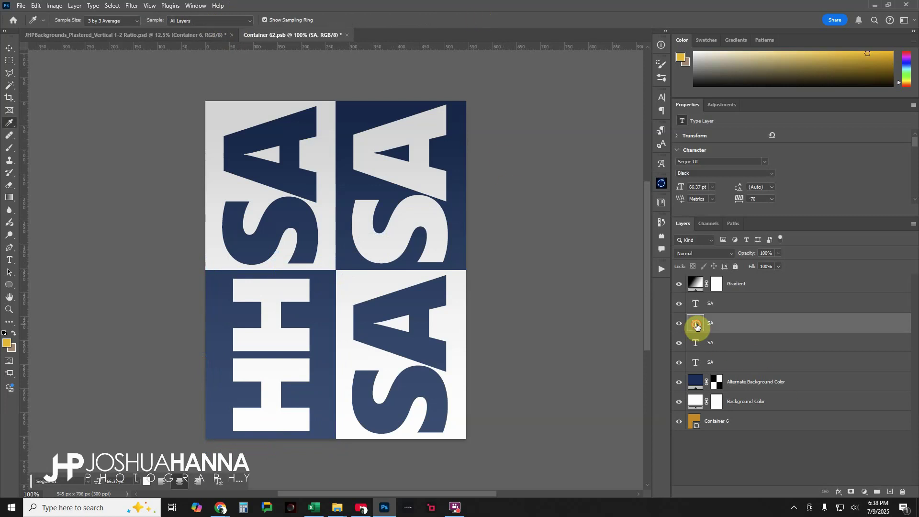
double_click(696, 325)
type("HH")
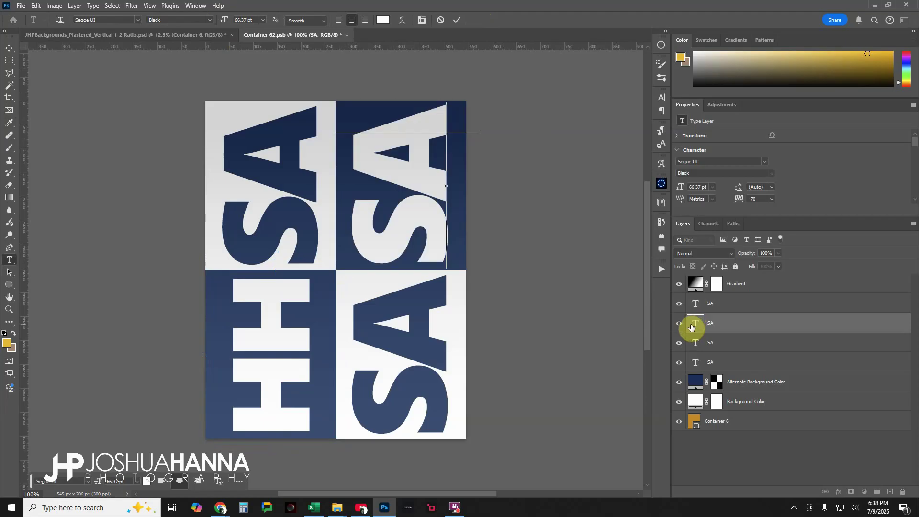
left_click(458, 20)
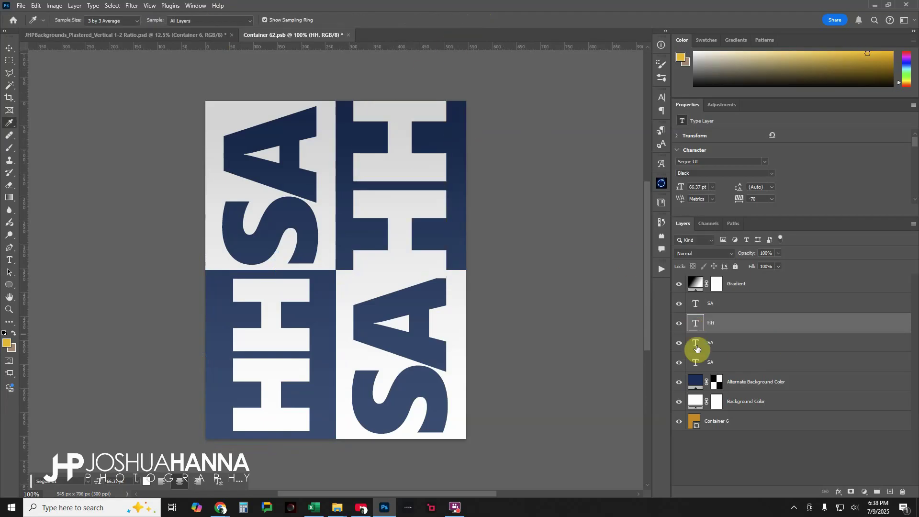
double_click(697, 346)
type("HH")
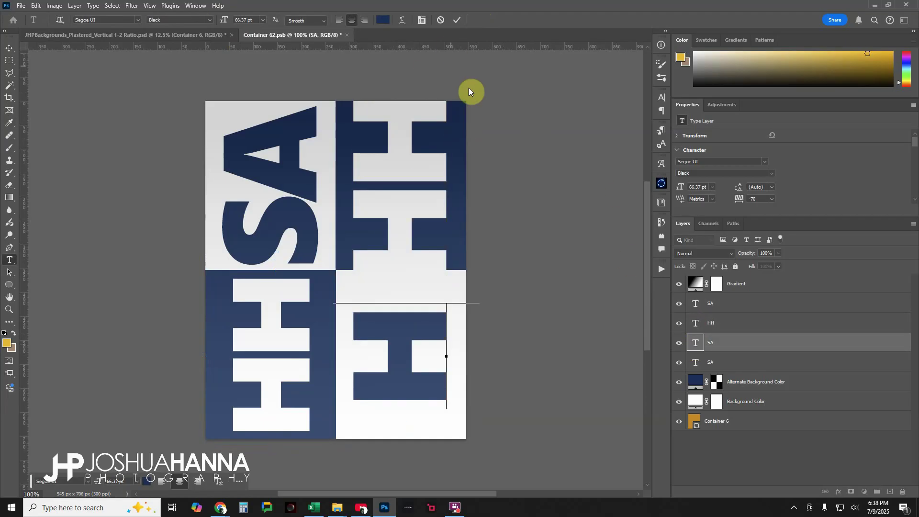
left_click(457, 20)
double_click(697, 364)
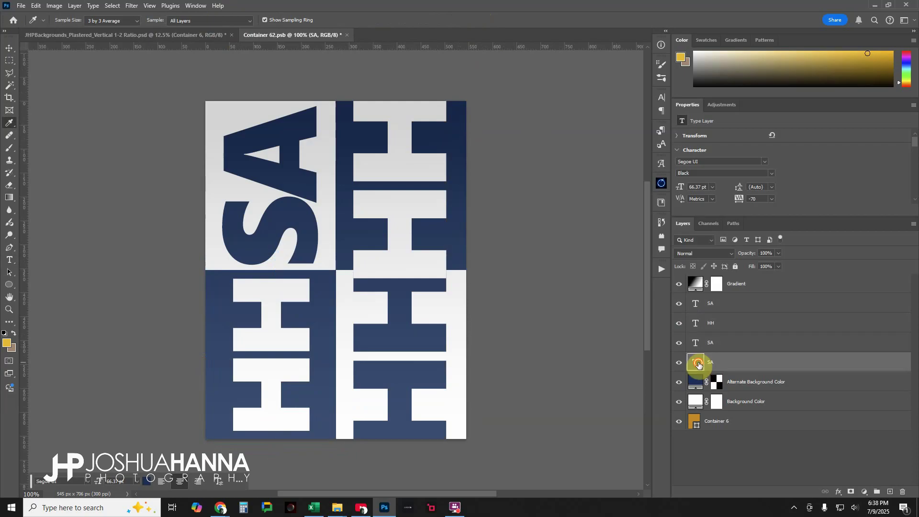
type("HH")
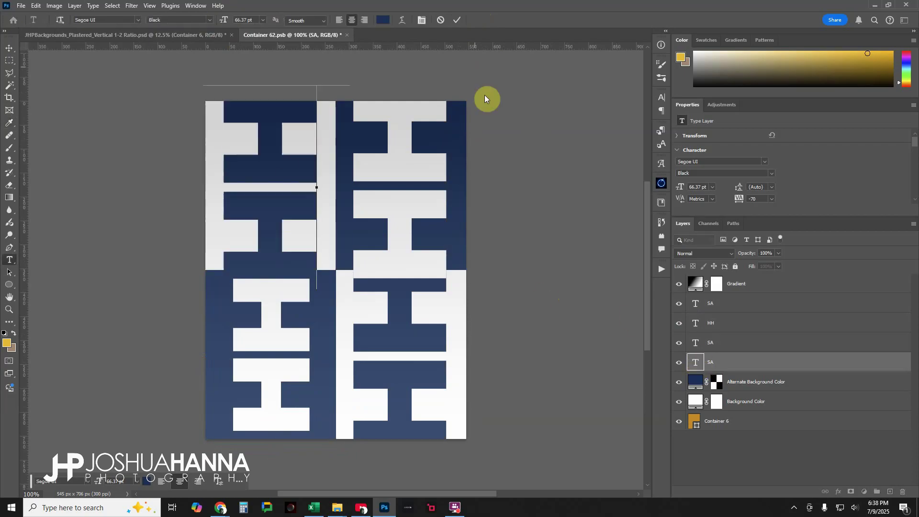
left_click(455, 20)
Scale the upper-left HH text proportionally about its center to 82.28%
key("ctrl+t")
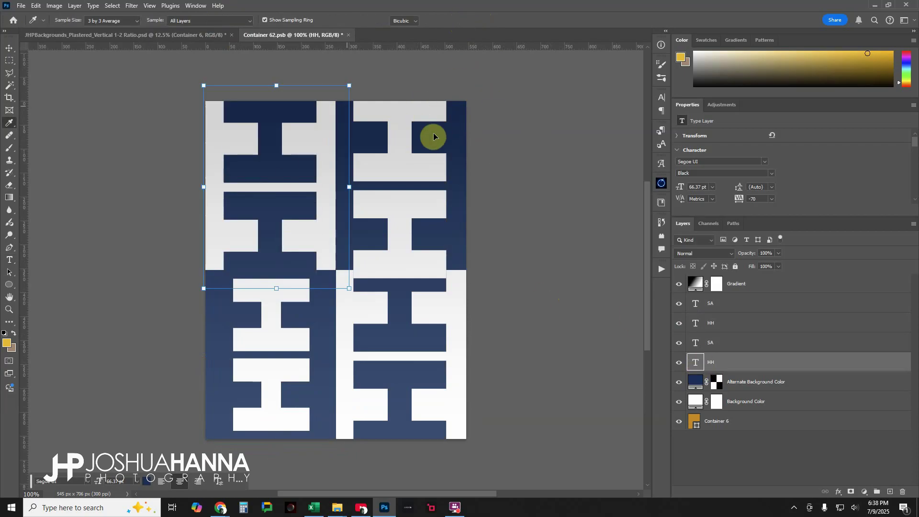
left_click(230, 20)
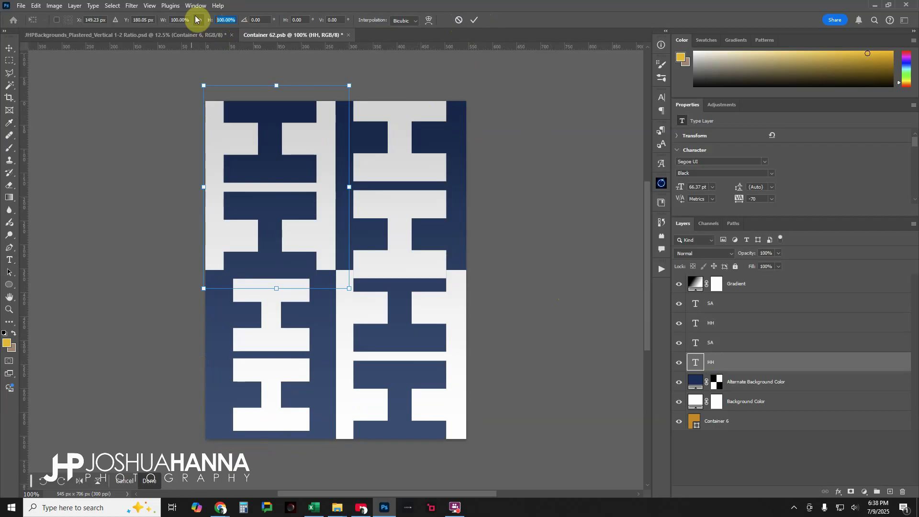
type("82.28")
key("Return")
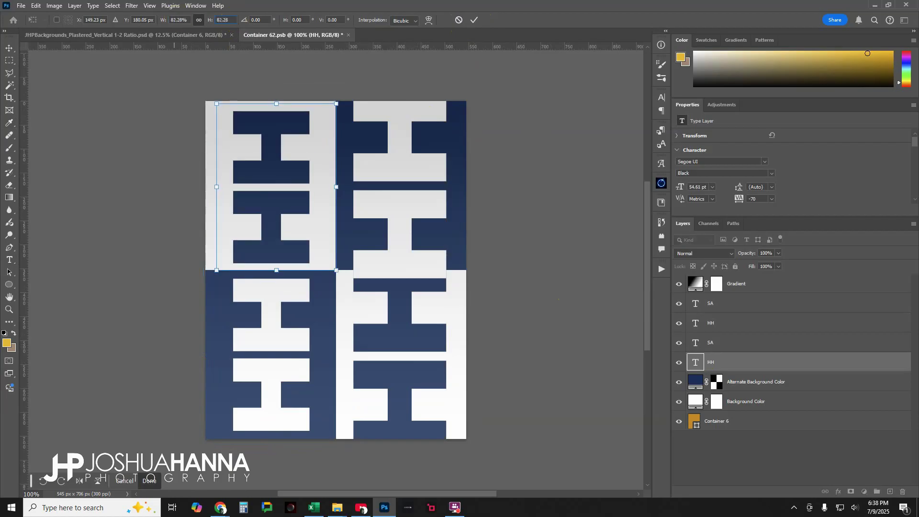
left_click(474, 20)
Scale the lower-right HH text proportionally about its center to 82.28%
left_click(697, 343)
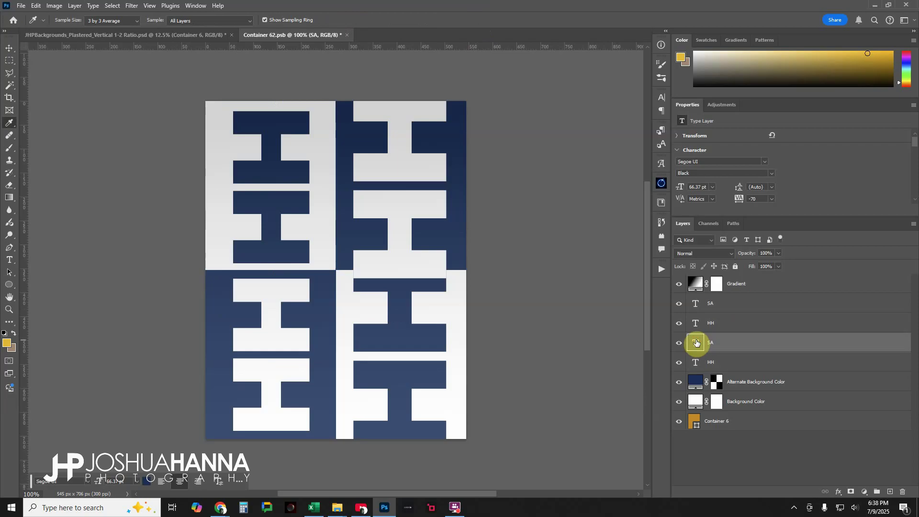
key("ctrl+t")
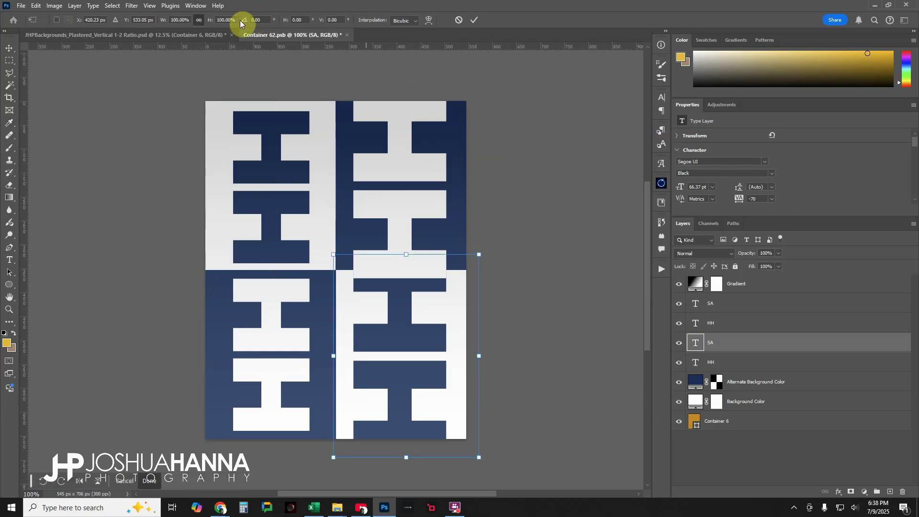
left_click_drag(210, 20, 189, 20)
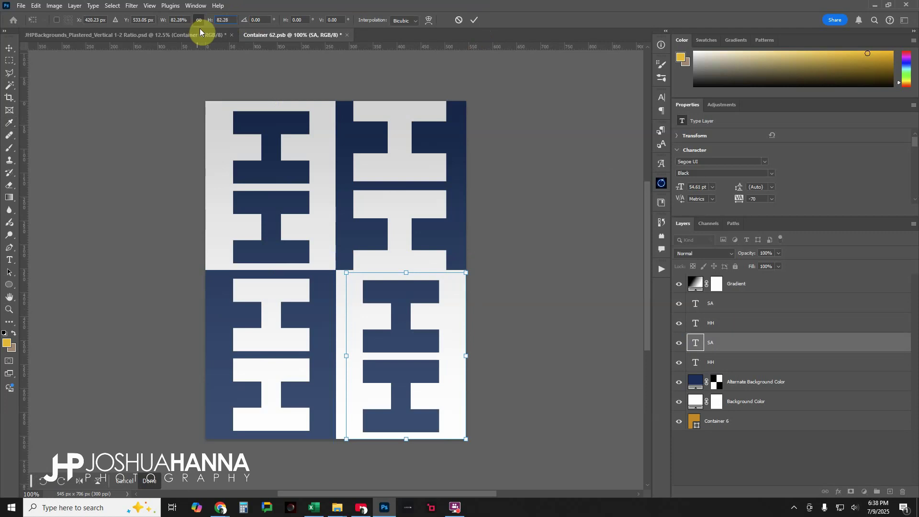
left_click(474, 20)
Scale the upper-right HH text proportionally about its center to 82.28% so it fits inside its block
left_click(696, 323)
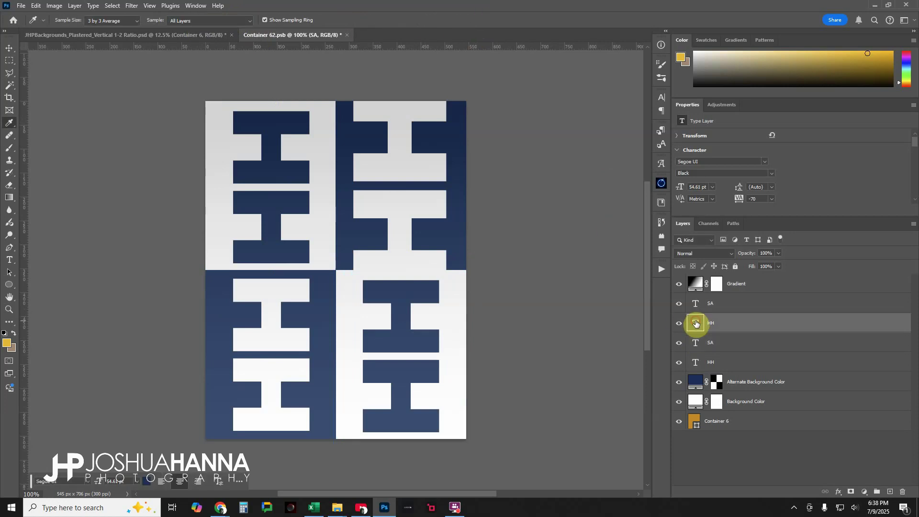
key("ctrl+t")
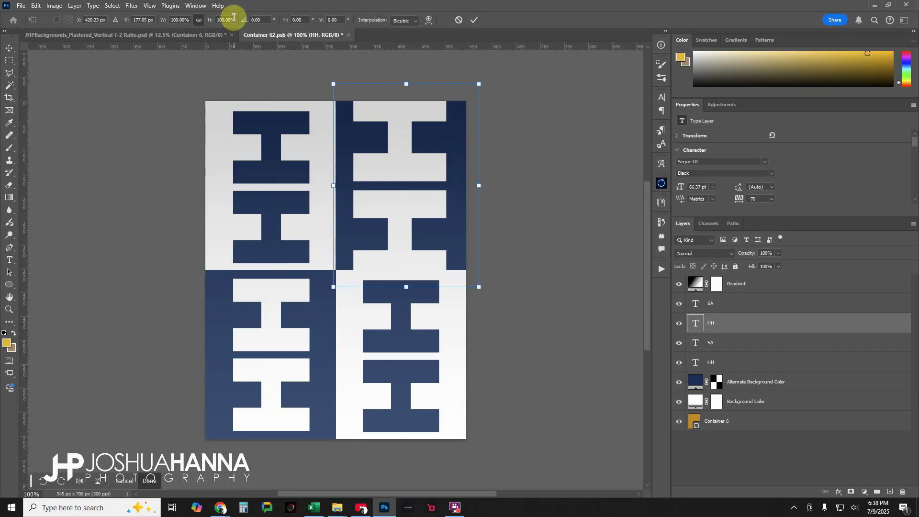
left_click(226, 19)
type("82")
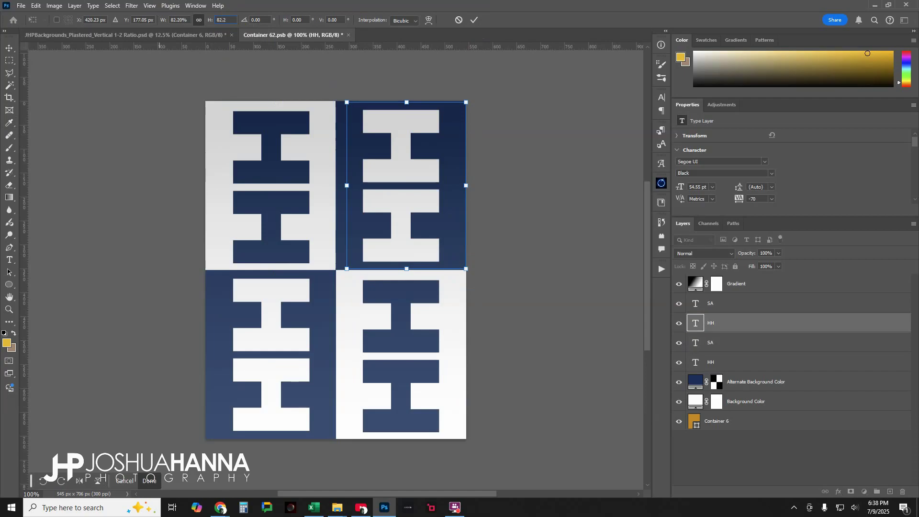
type(".2")
left_click(474, 20)
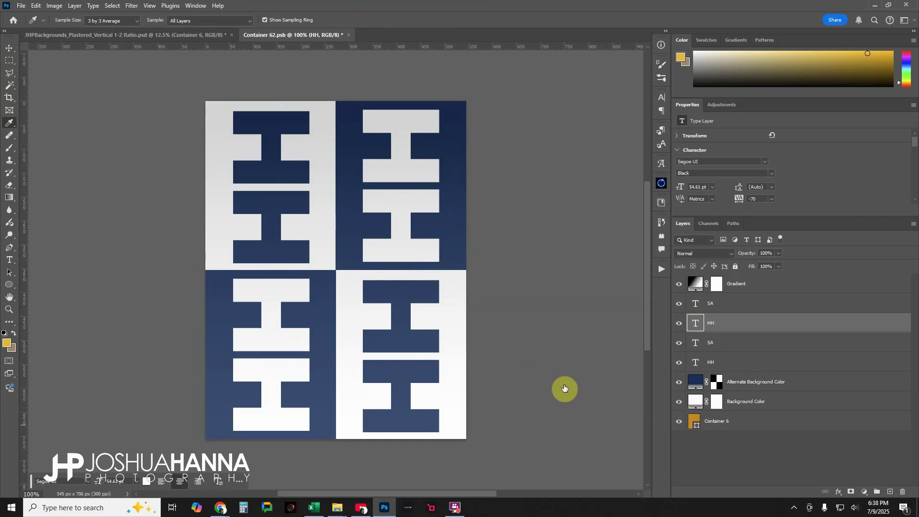
Set the Alternate Background Color fill layer to gold f0b91f
double_click(695, 382)
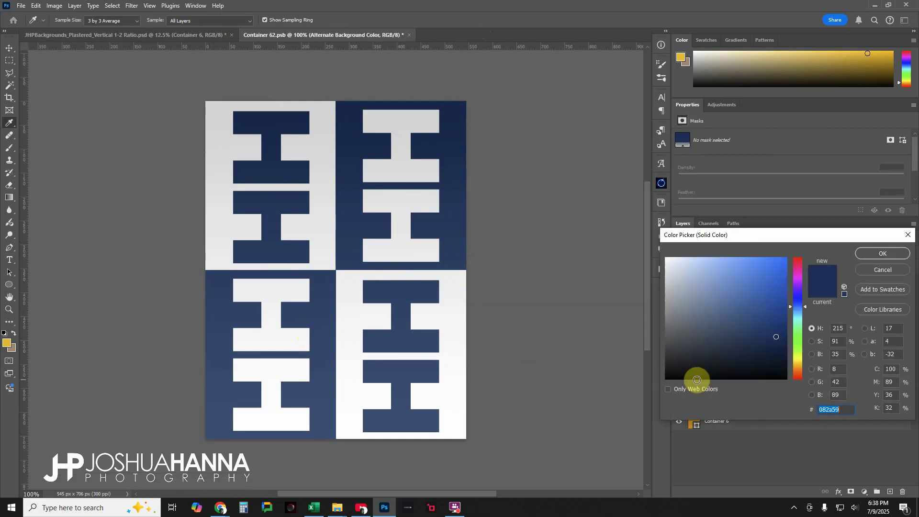
type("f0b91f")
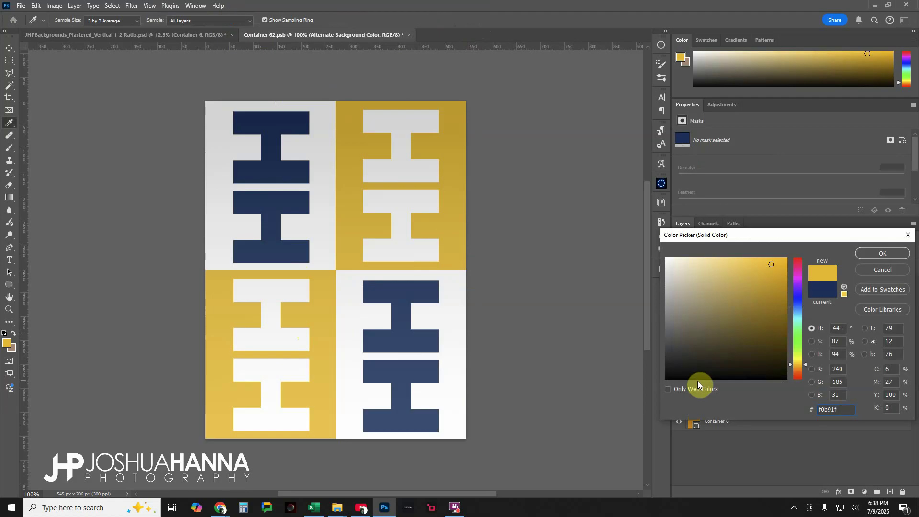
left_click(886, 252)
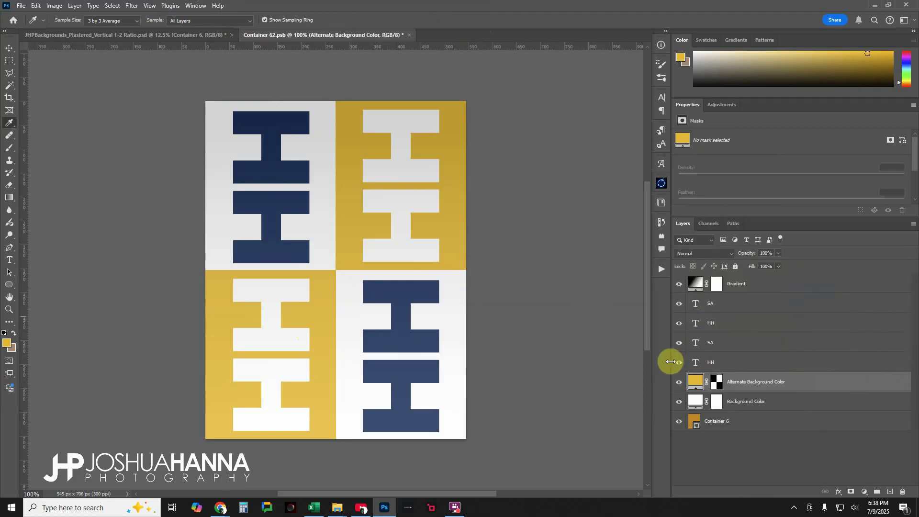
Identify the text layers in the two white blocks and set the upper-left HH text color to gold f0b91f
left_click(678, 363)
left_click(679, 363)
left_click(678, 343)
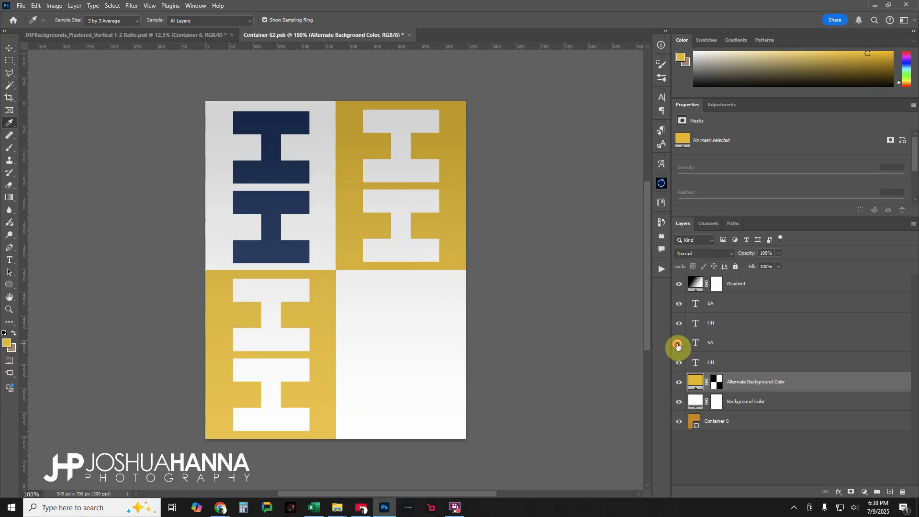
left_click(678, 343)
left_click(698, 363)
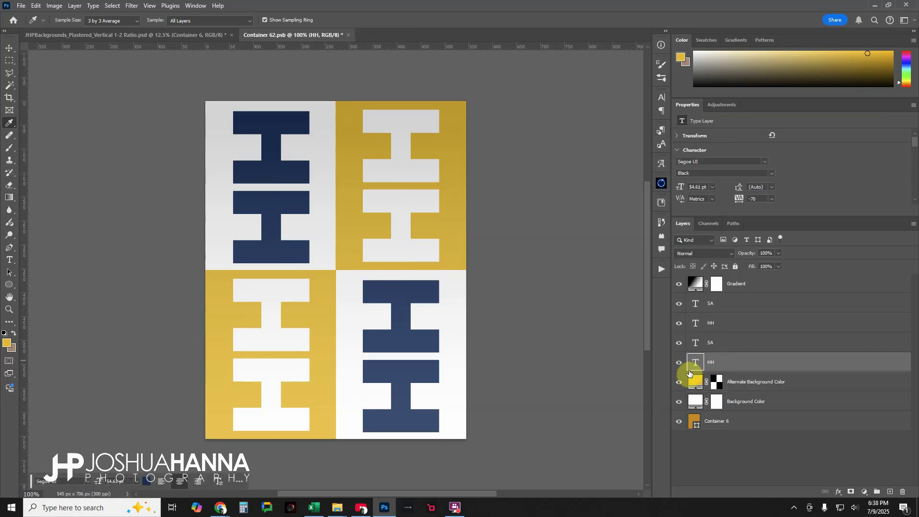
scroll(784, 139, "down", 1)
left_click(757, 187)
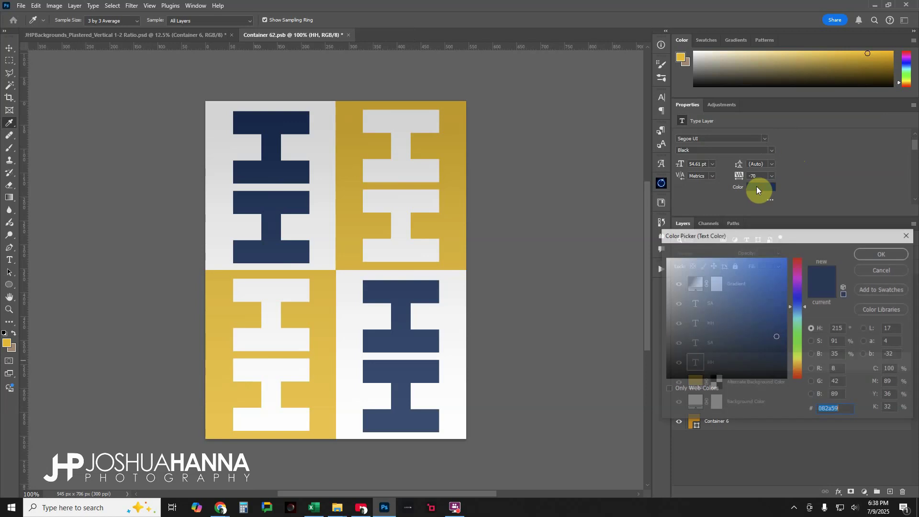
type("f0b91f")
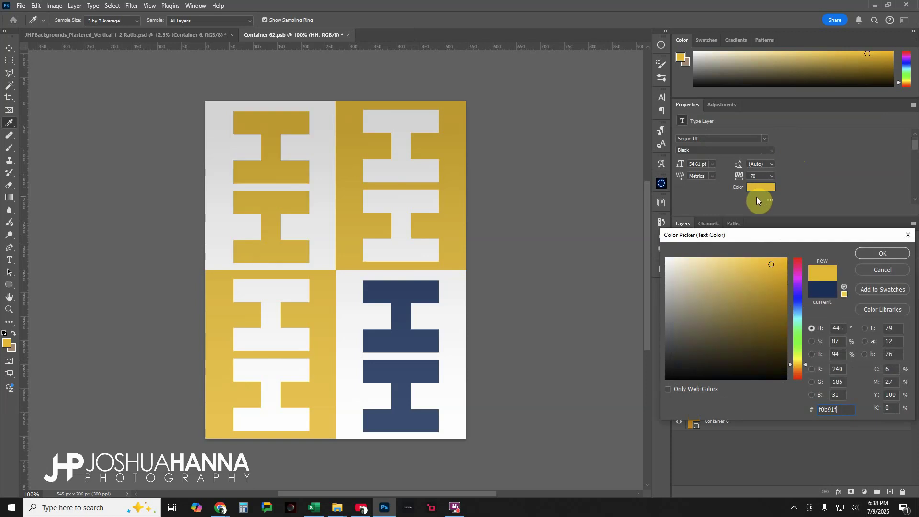
left_click(869, 253)
Set the lower-right HH text color to gold f0b91f, and save and close the Container 6 artwork
left_click(704, 339)
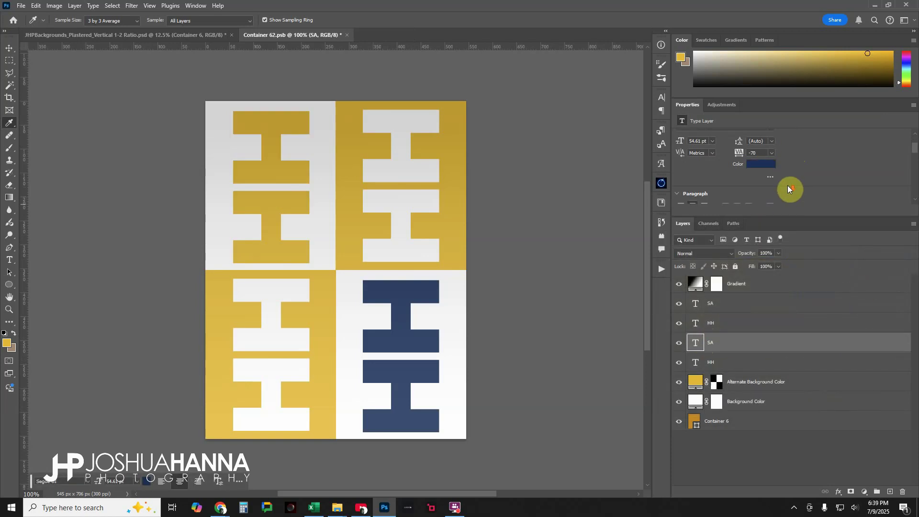
left_click(754, 164)
type("f0b91f")
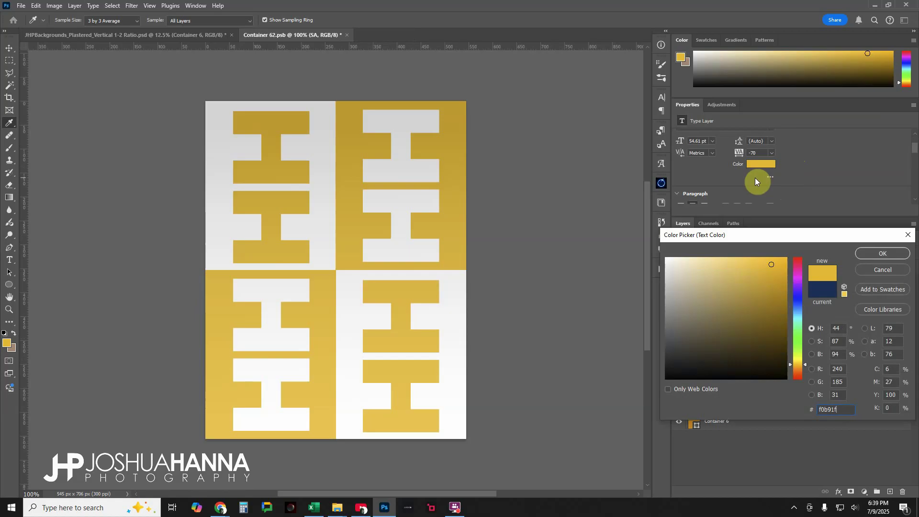
left_click(880, 254)
left_click(347, 35)
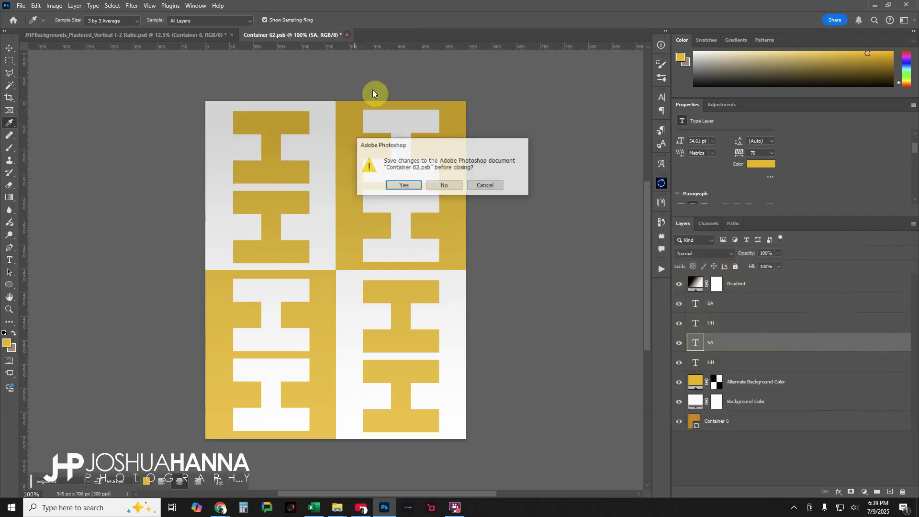
left_click(405, 181)
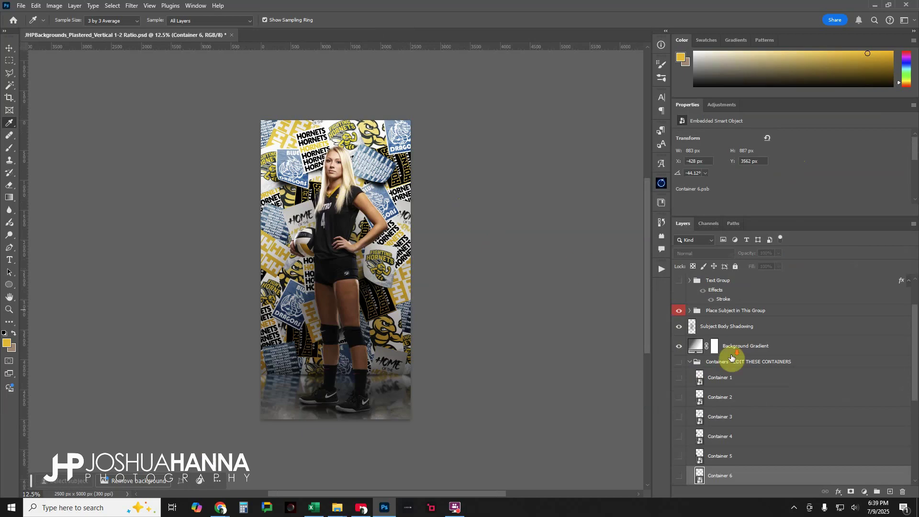
Open the Container 7 smart object and hide its DRAGONS, BLUE and Dragon Graphic layers
scroll(731, 358, "down", 5)
double_click(699, 387)
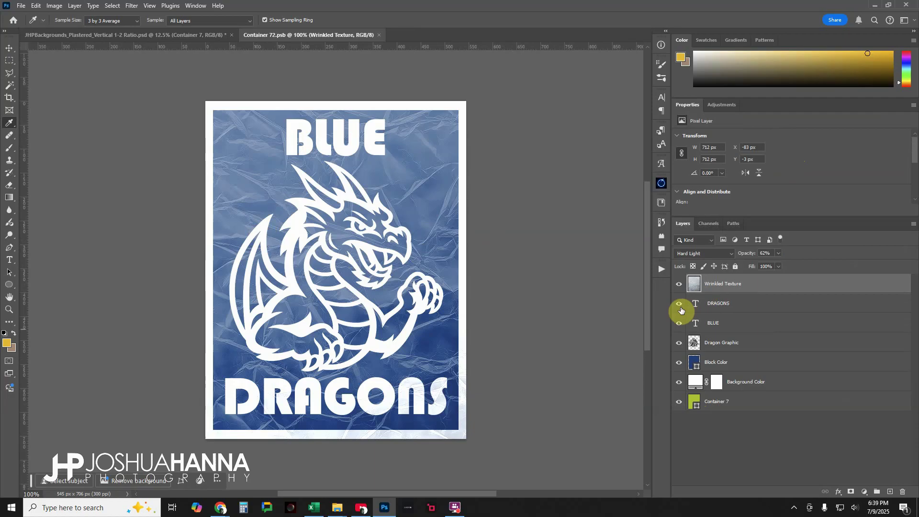
left_click_drag(680, 309, 678, 343)
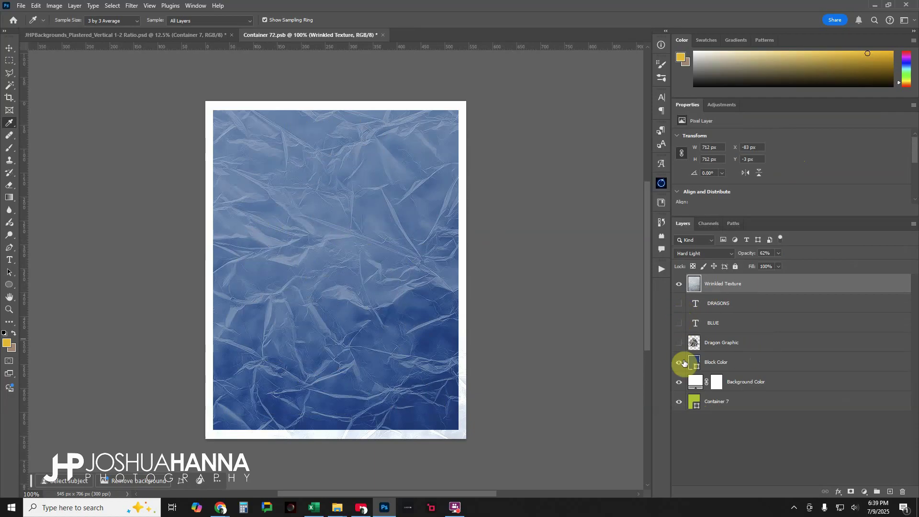
Place the hornet image "ChatGPT Image Jul 8, 2025, 01_13_18 PM" directly above the Block Color layer and scale it about its center to 15.60%
left_click(752, 365)
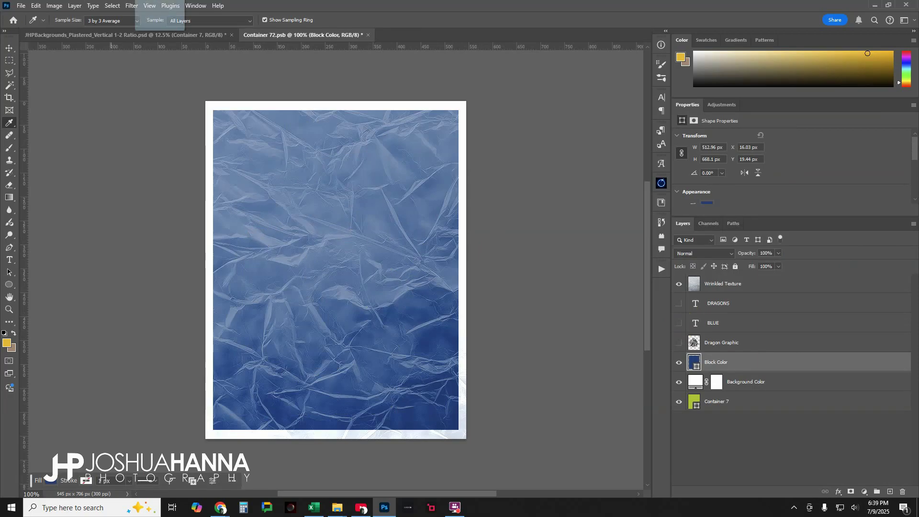
left_click_drag(158, 15, 164, 10)
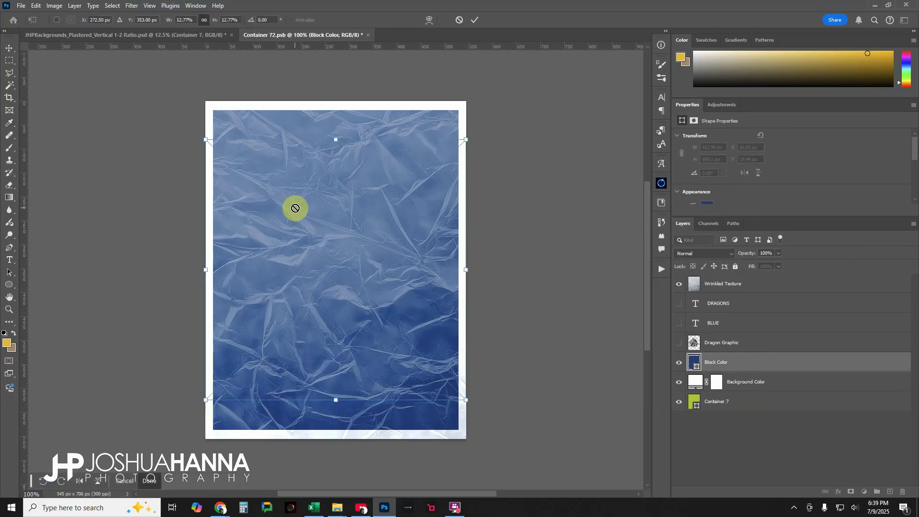
left_click(460, 20)
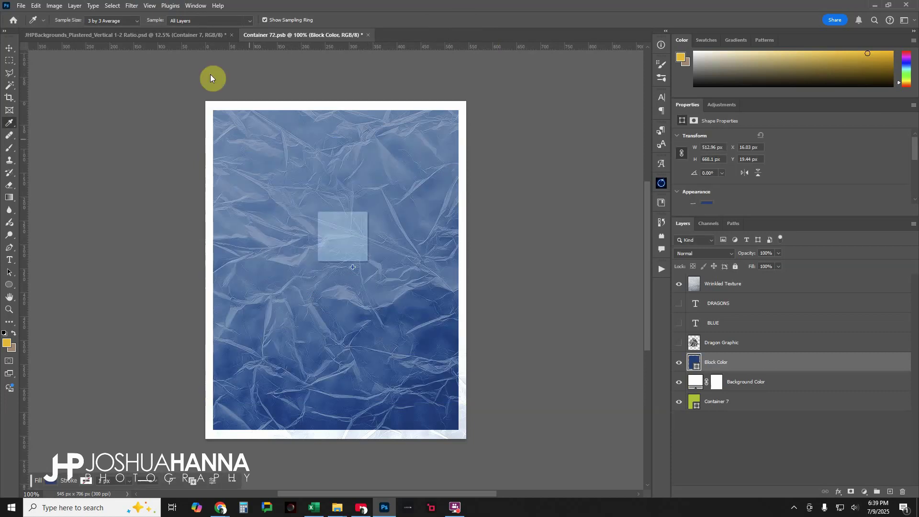
left_click_drag(211, 74, 363, 275)
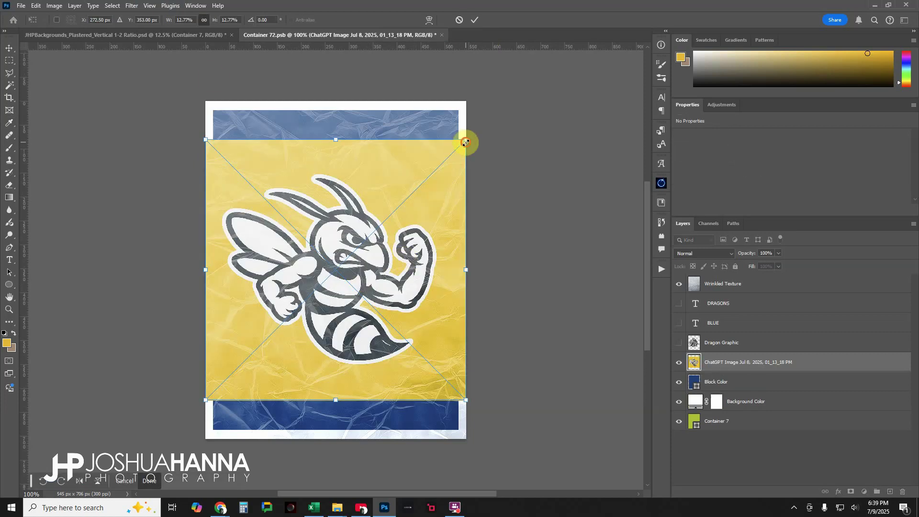
left_click_drag(466, 143, 492, 106)
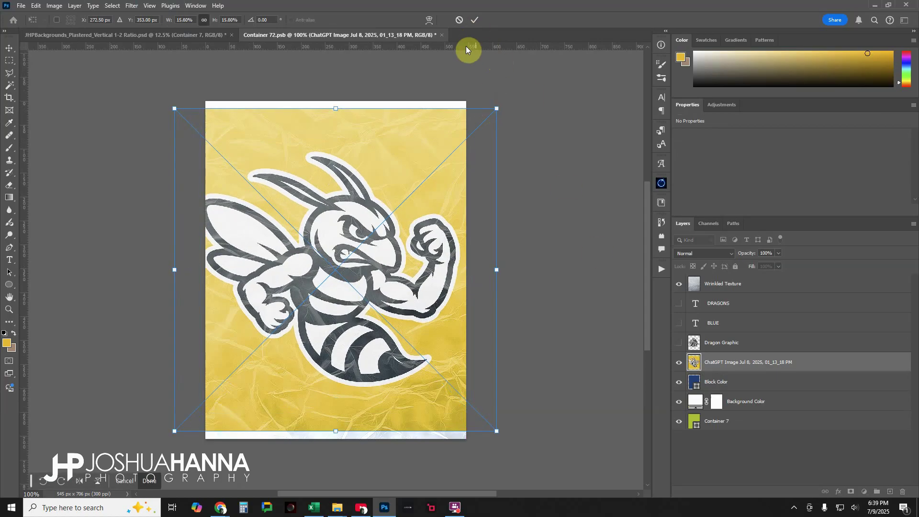
left_click(475, 20)
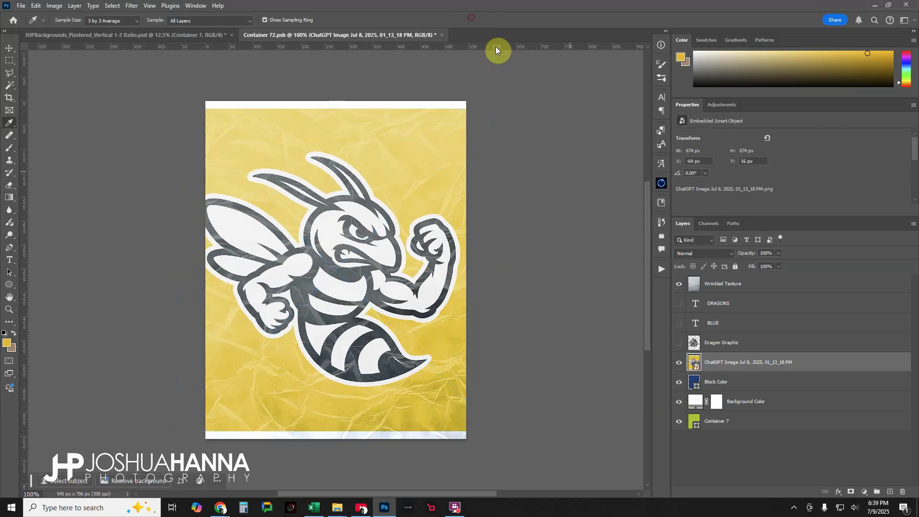
Clip the hornet image to the Block Color layer and hide the Wrinkled Texture layer
left_click(716, 371, "alt")
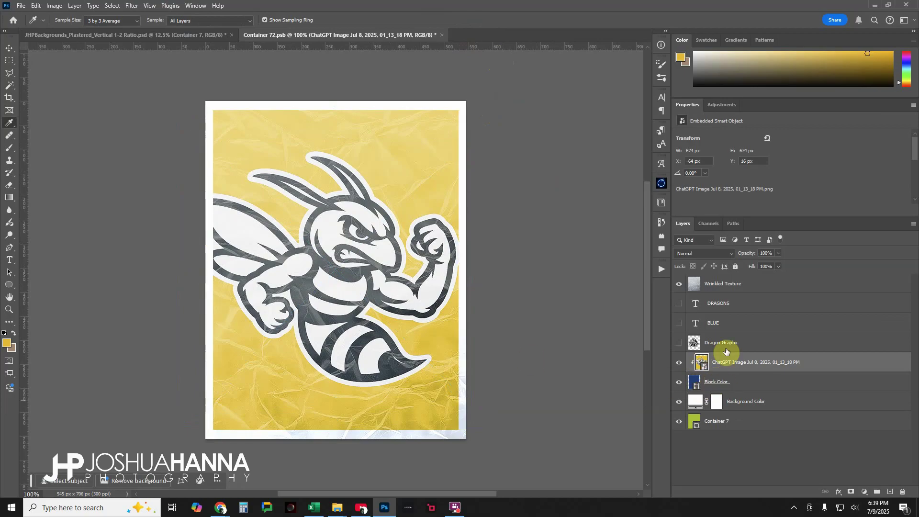
left_click(679, 283)
left_click(725, 382)
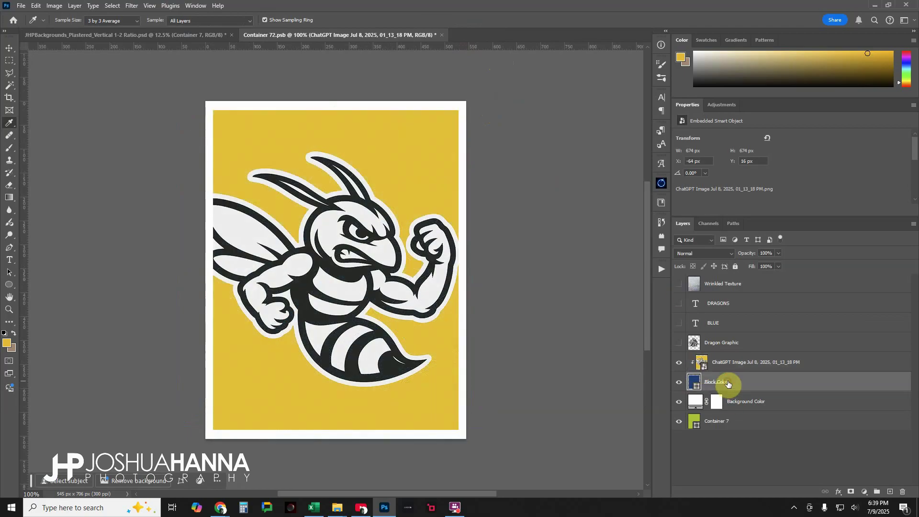
Scale the hornet image about its center to 14.48% and shift it right to X 285.50 px so the wings fit inside the block
left_click(717, 364)
key("ctrl+t")
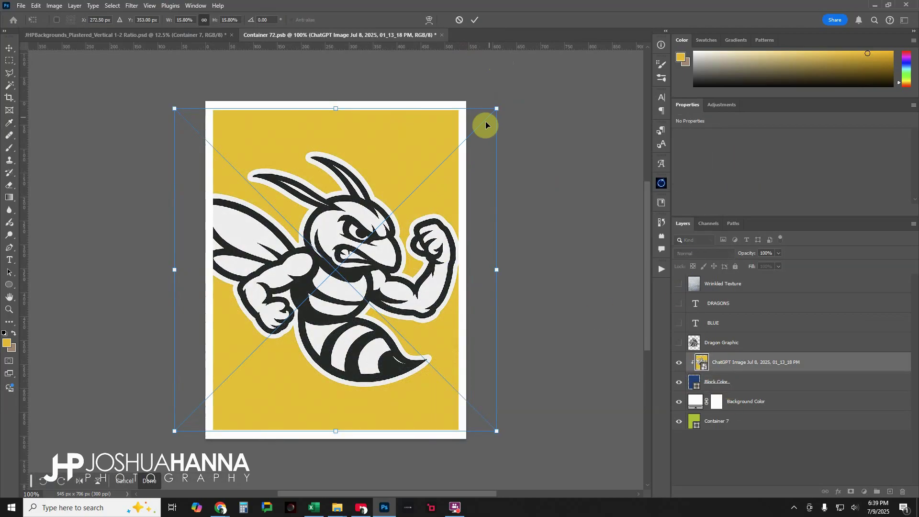
left_click_drag(496, 110, 488, 125)
key("Right")
key("Right")
key("Right")
key("Right")
key("Right")
key("Right")
key("Right")
key("Right")
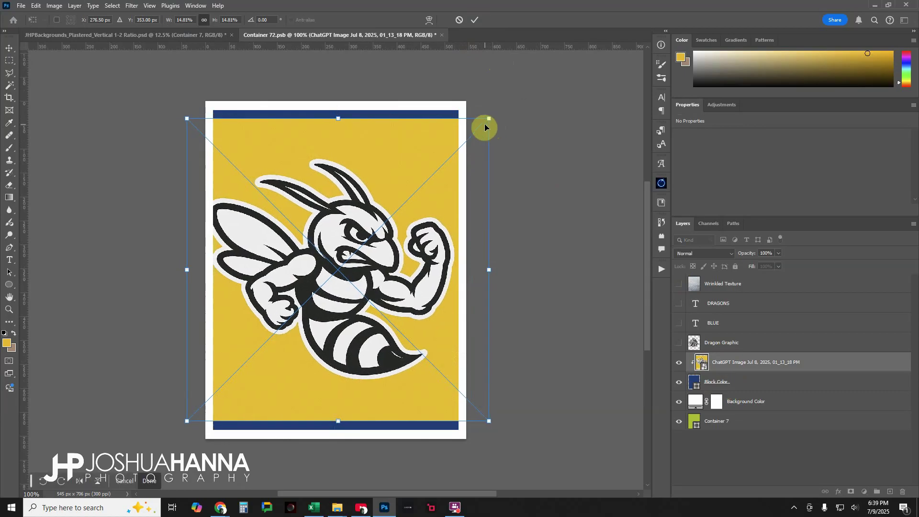
key("Right")
key("Right")
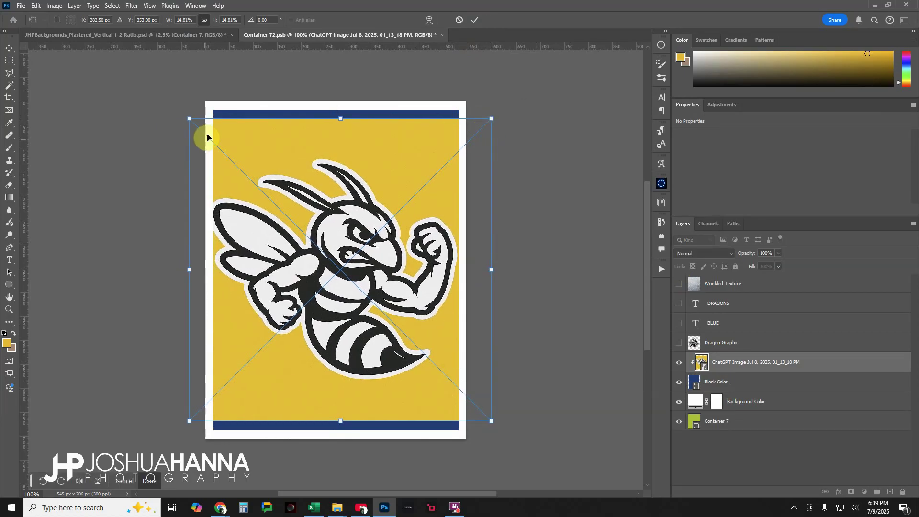
left_click_drag(187, 116, 194, 122)
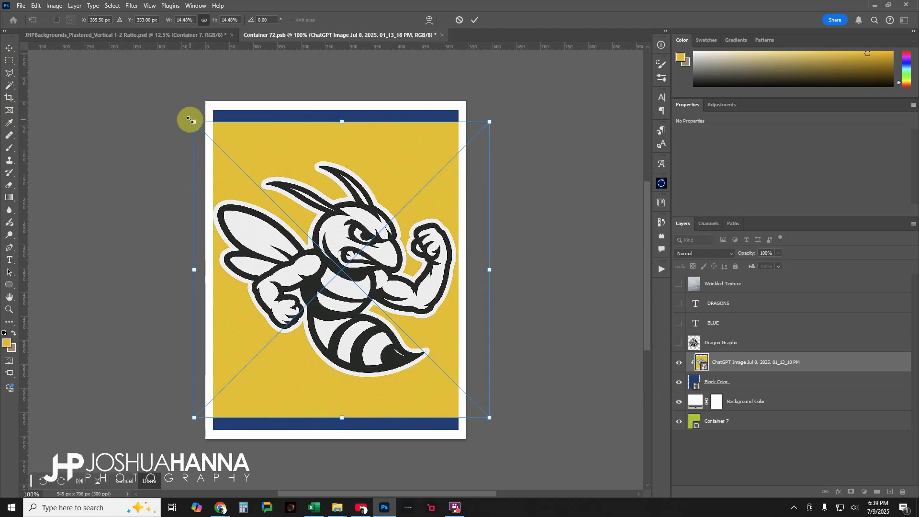
left_click(474, 20)
key("i")
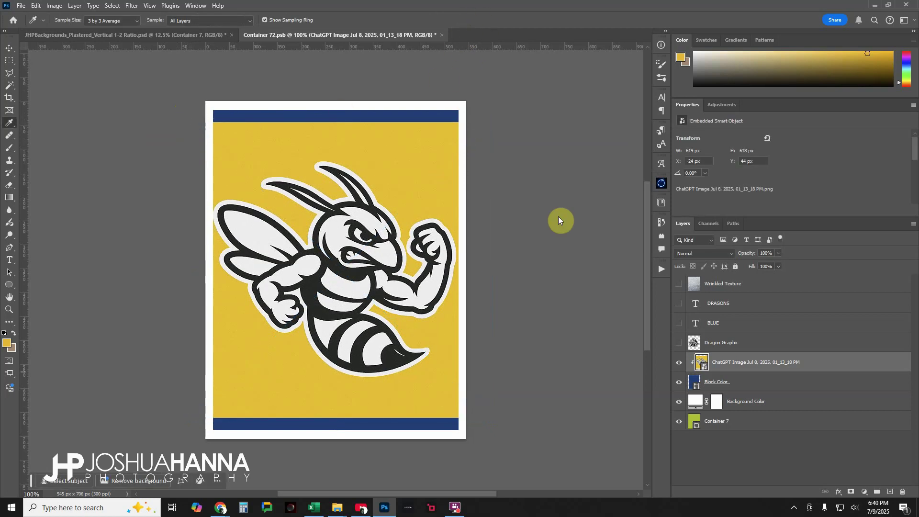
Set the Block Color fill to gold eec21b, sampled from the hornet image's background
double_click(694, 384)
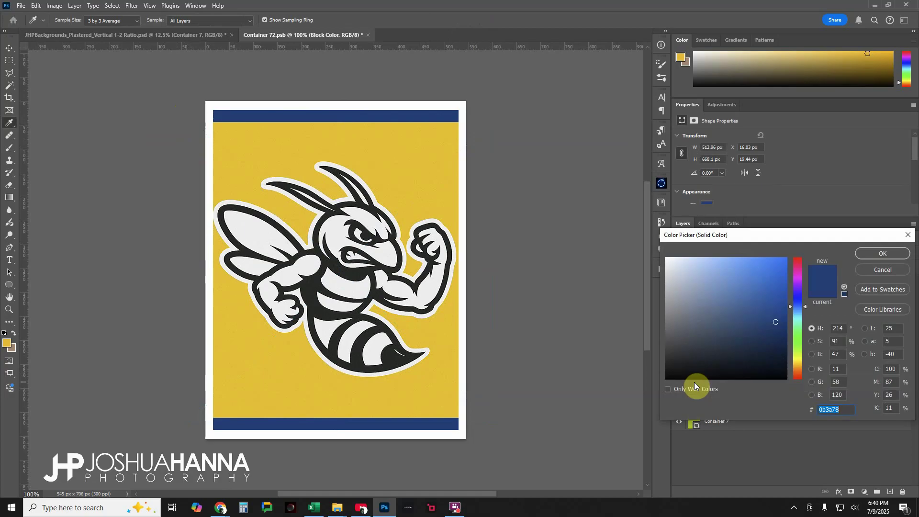
left_click(307, 374)
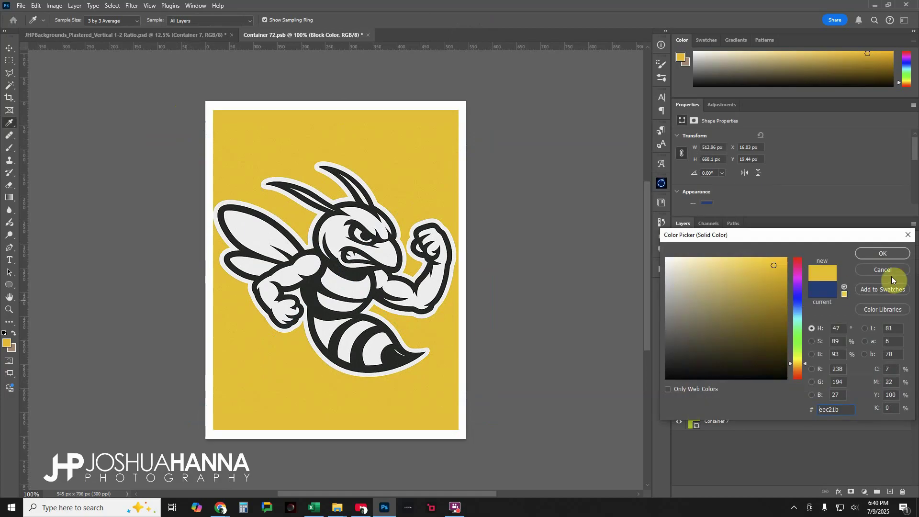
left_click(882, 254)
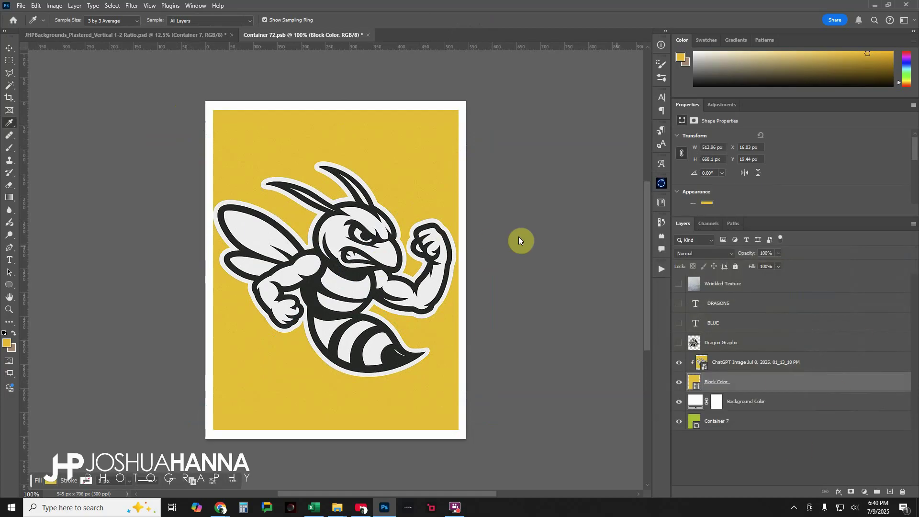
Show the Wrinkled Texture layer again at 50% opacity, and save and close the Container 7 artwork
left_click(679, 283)
left_click(731, 283)
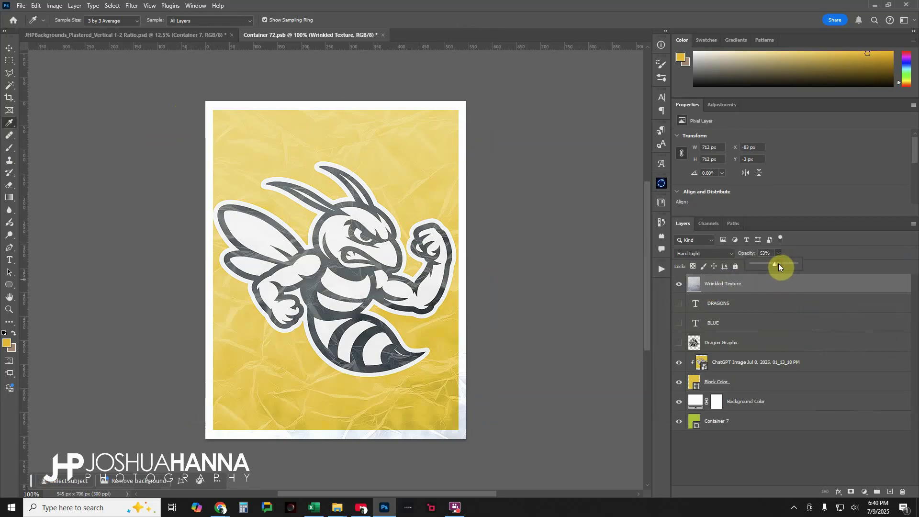
left_click_drag(779, 265, 773, 264)
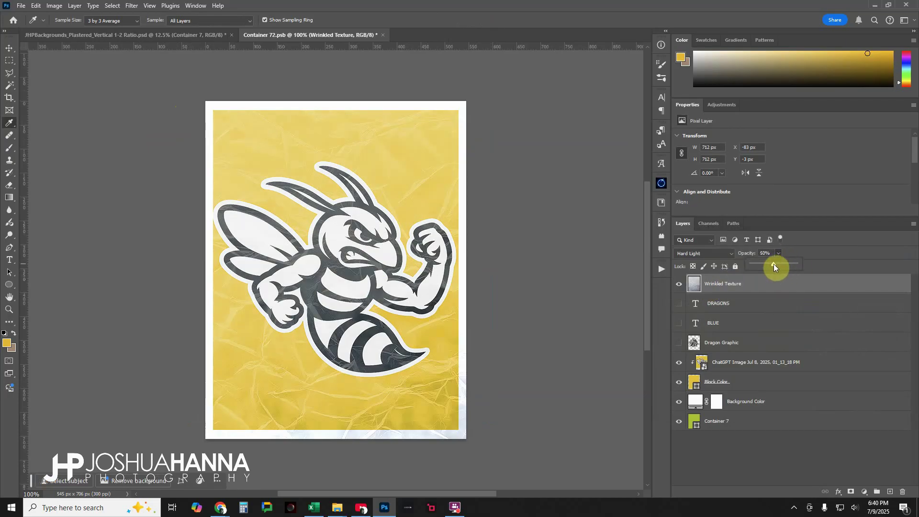
left_click(382, 35)
left_click(405, 185)
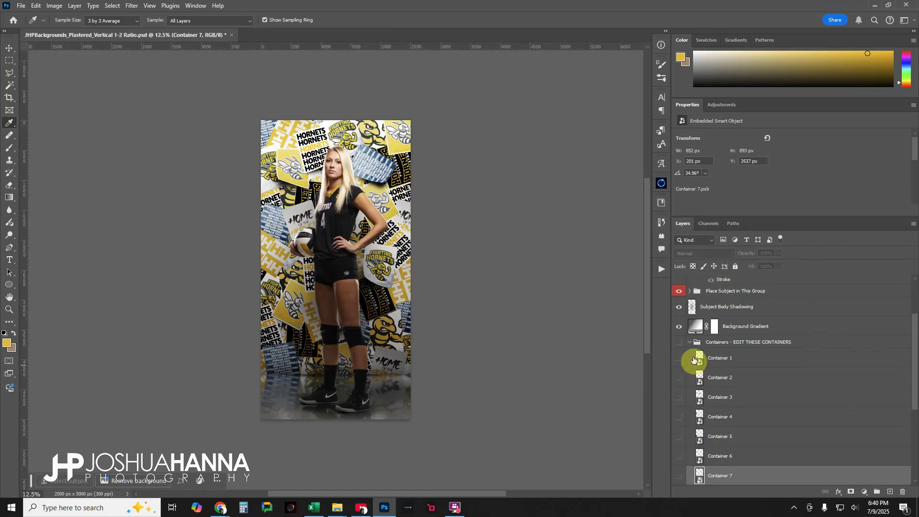
Open the Container 8 smart object and set its Background Color fill to black 000000
scroll(694, 360, "down", 2)
double_click(699, 448)
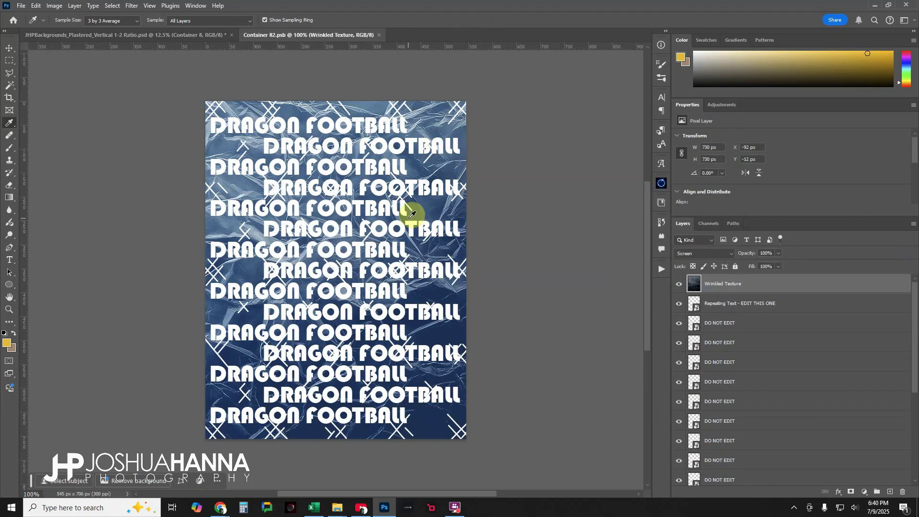
scroll(711, 361, "down", 1)
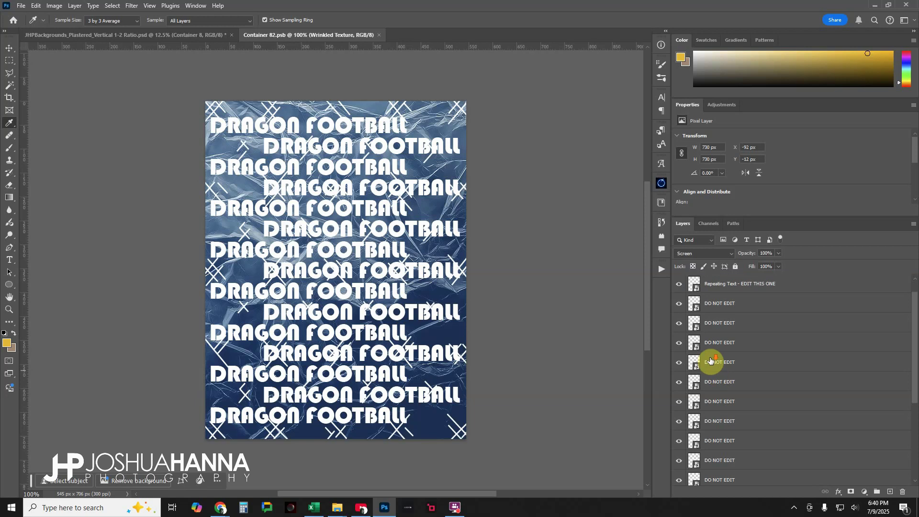
scroll(711, 364, "down", 3)
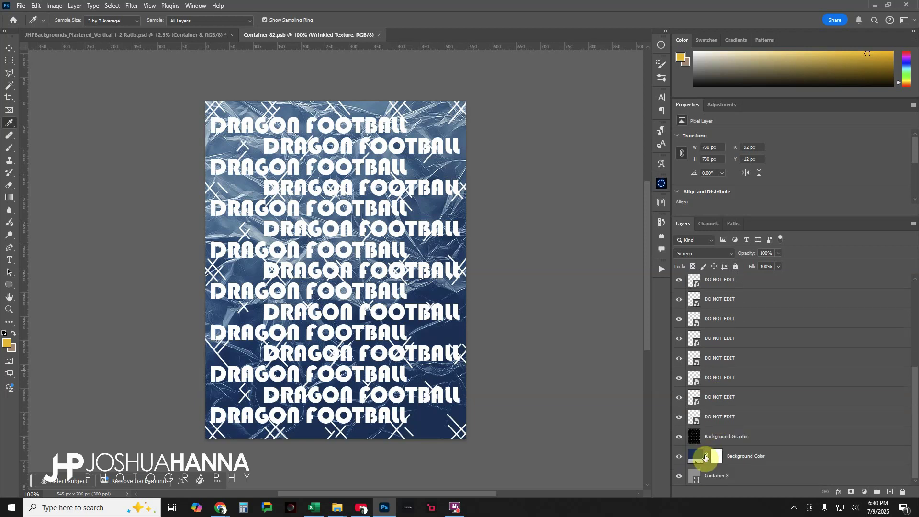
double_click(695, 459)
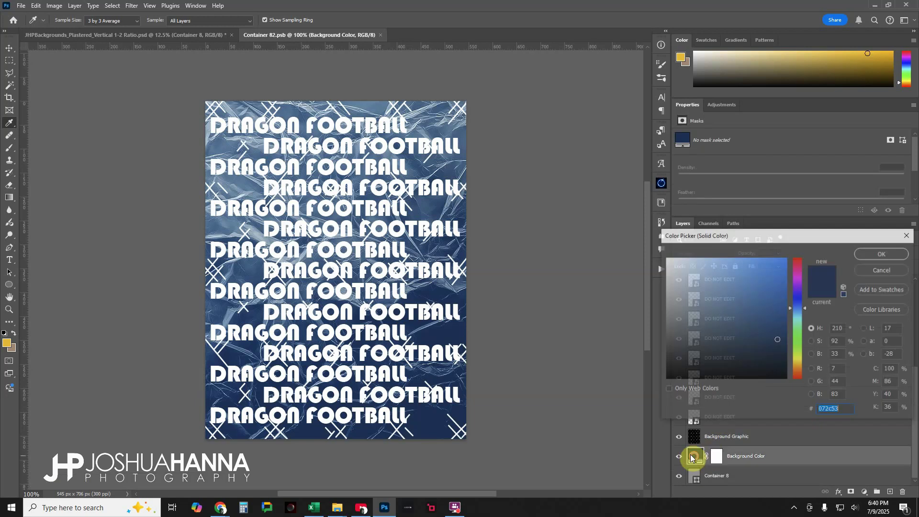
left_click_drag(689, 368, 653, 376)
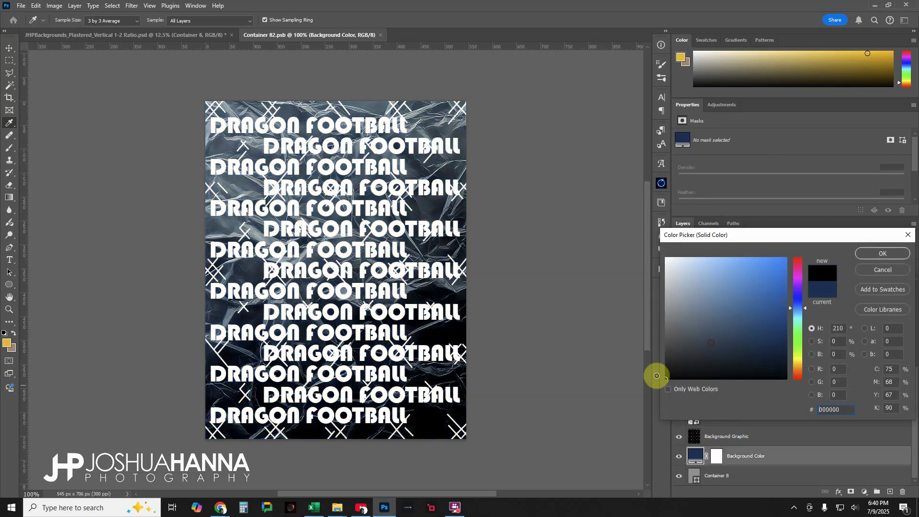
left_click(871, 259)
Compare the Container 8 artwork with and without the Background Graphic layer, leaving the layer visible
left_click(704, 436)
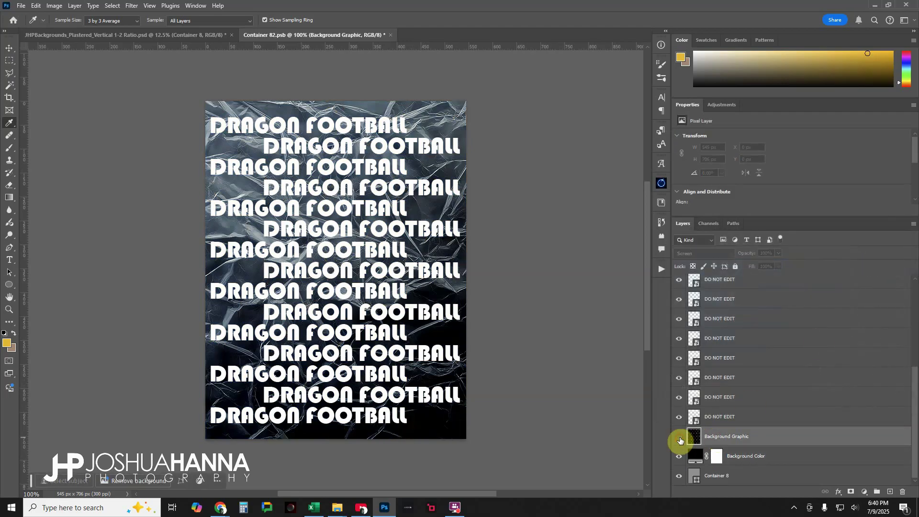
left_click(680, 437)
left_click(679, 438)
left_click(680, 438)
left_click(679, 437)
left_click(680, 438)
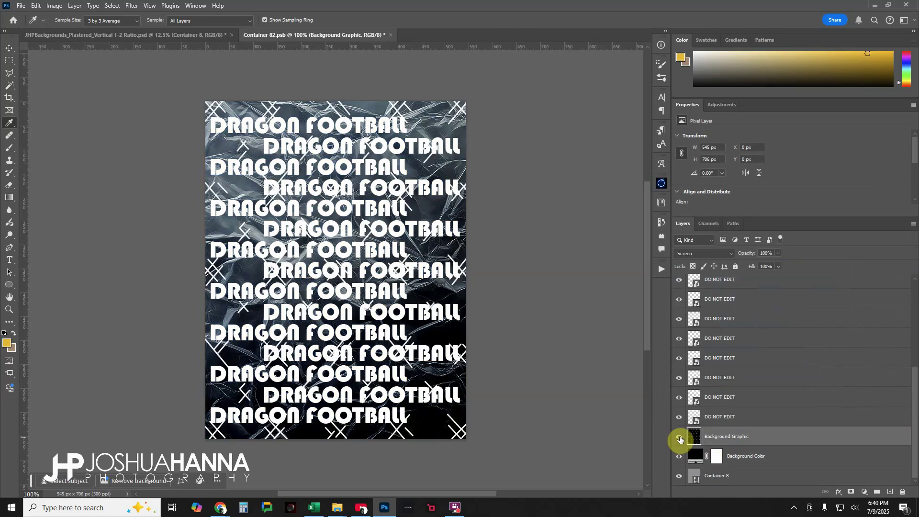
Open the "Repeating Text - EDIT THIS ONE" smart object and replace its text with FIGHTING HORNETS
scroll(713, 407, "up", 5)
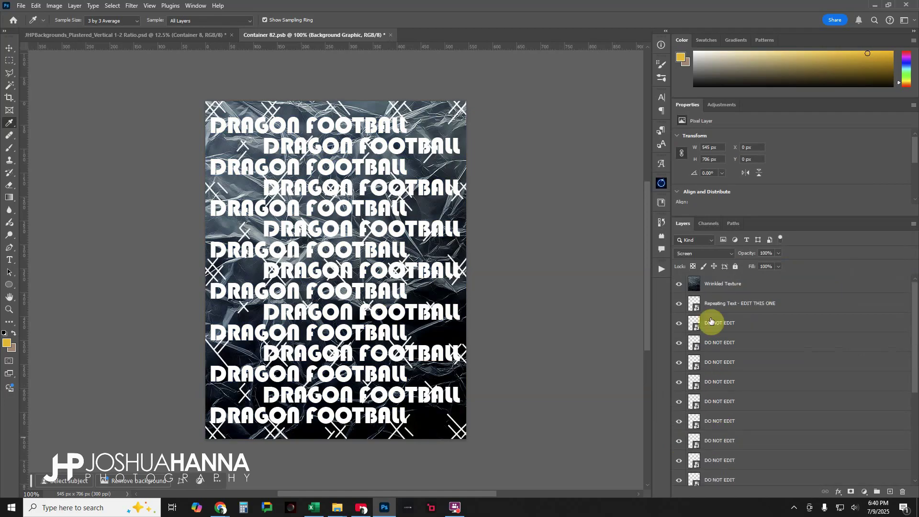
double_click(696, 310)
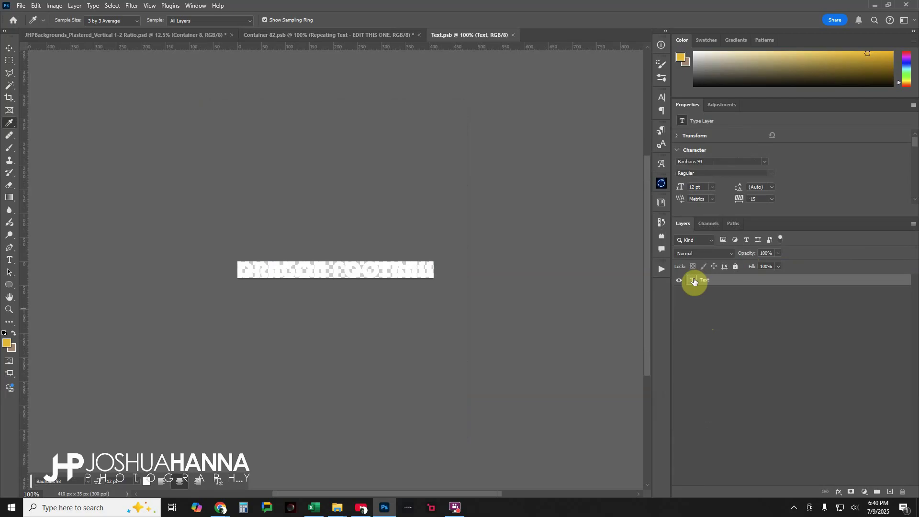
double_click(693, 281)
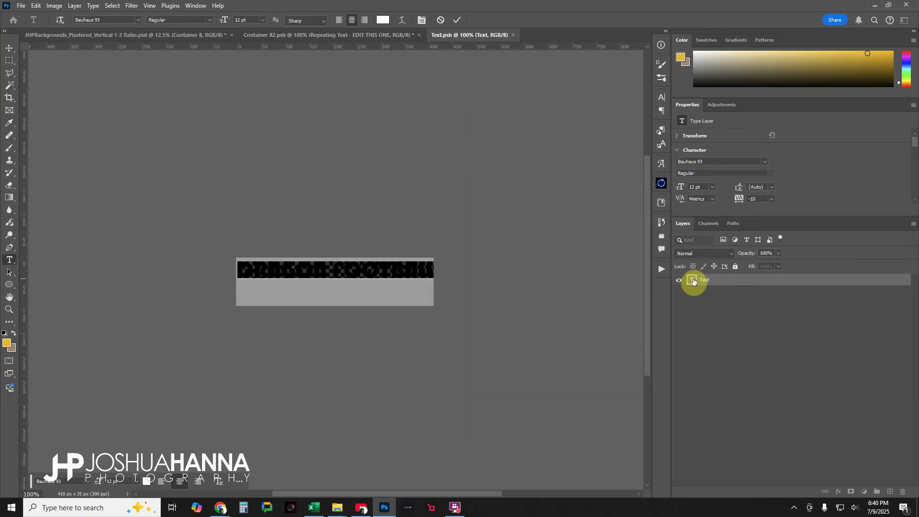
key("BackSpace")
type("HIGH")
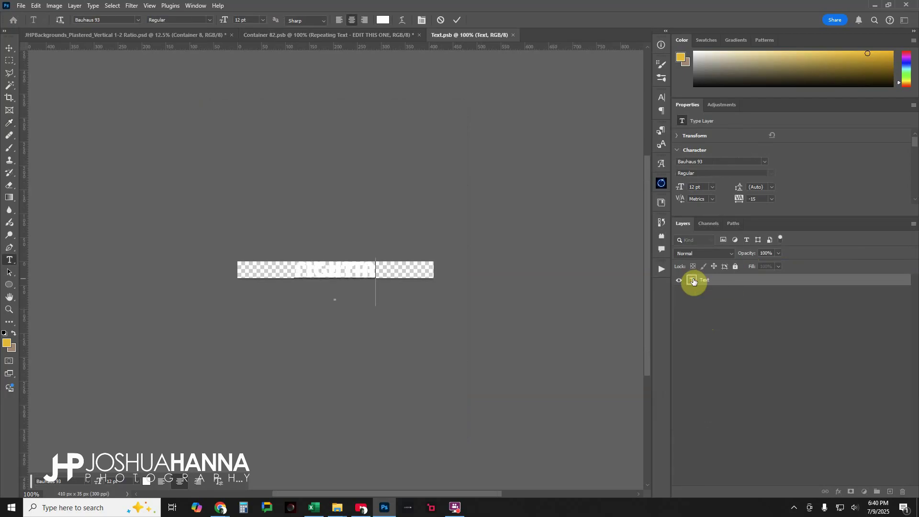
type(" HS HORNETS")
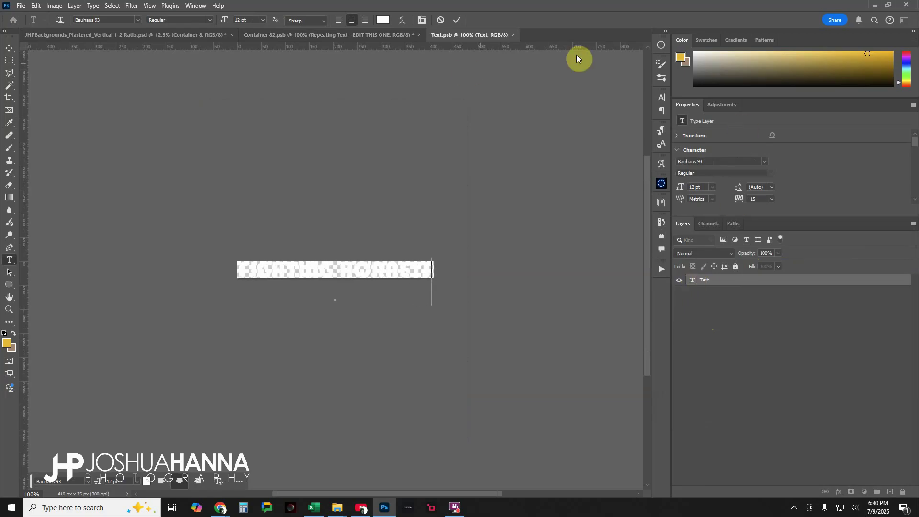
left_click(457, 19)
key("i")
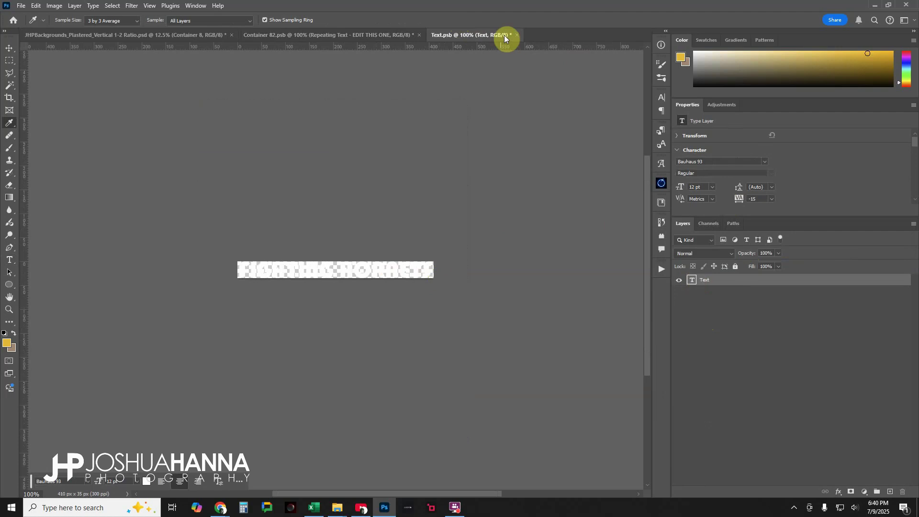
Set the FIGHTING HORNETS text color to gold f0b91f, and save and close both the text and Container 8 artwork
scroll(777, 177, "down", 2)
left_click(760, 180)
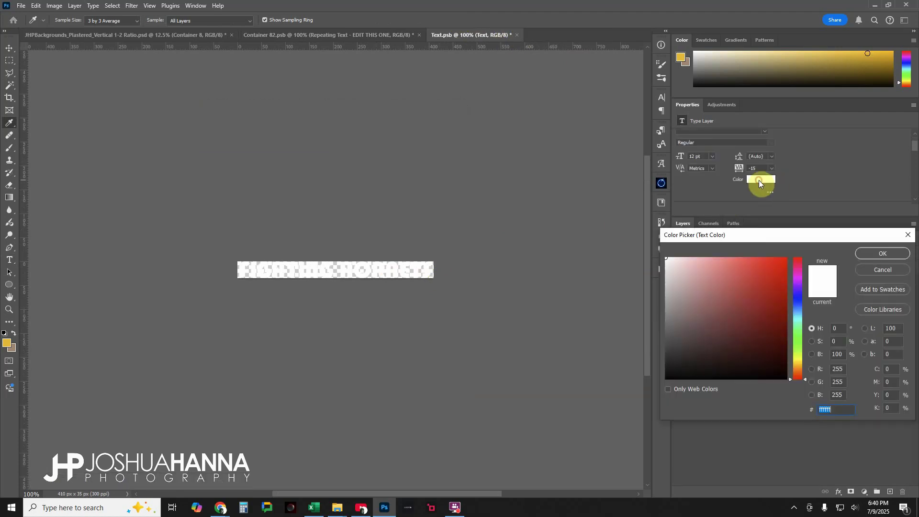
type("f0b91f")
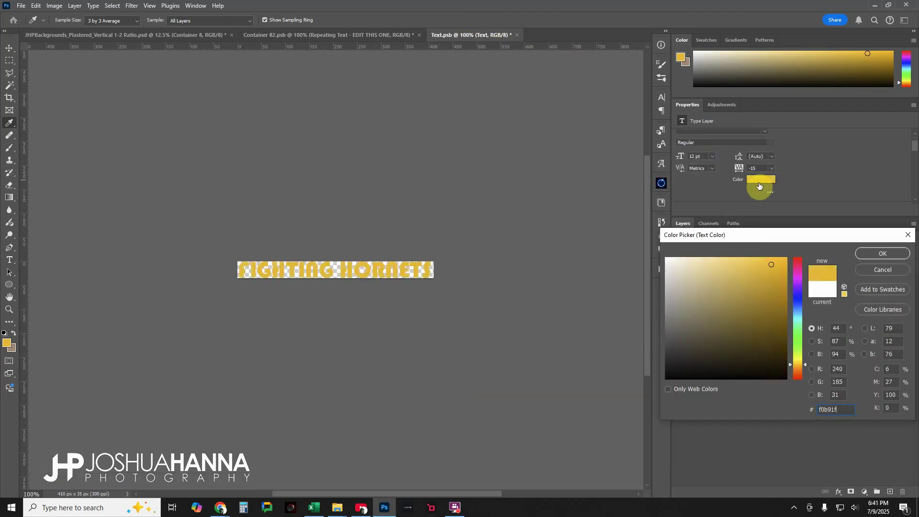
left_click(885, 254)
left_click(517, 34)
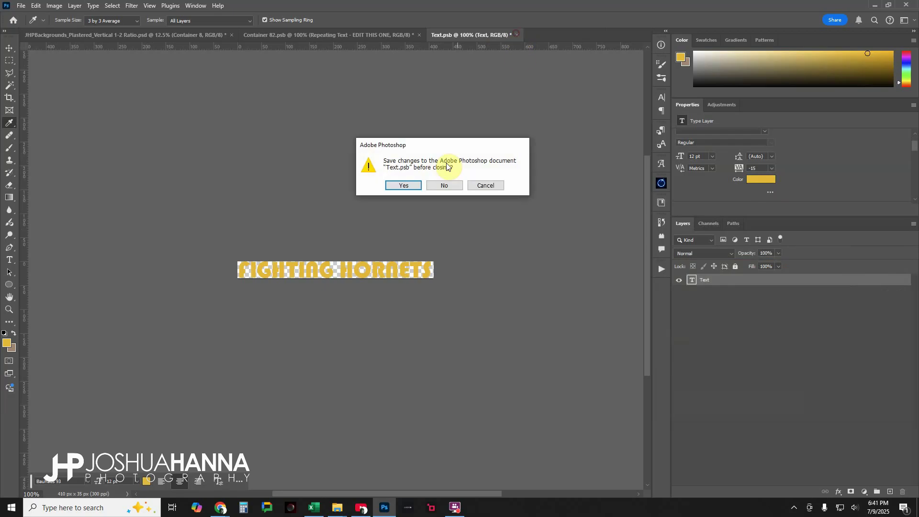
left_click(403, 186)
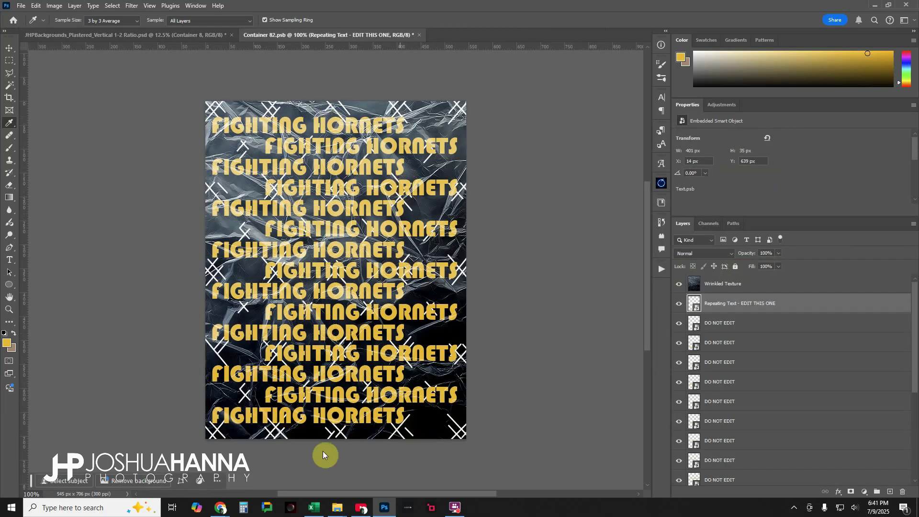
left_click(421, 35)
left_click(402, 185)
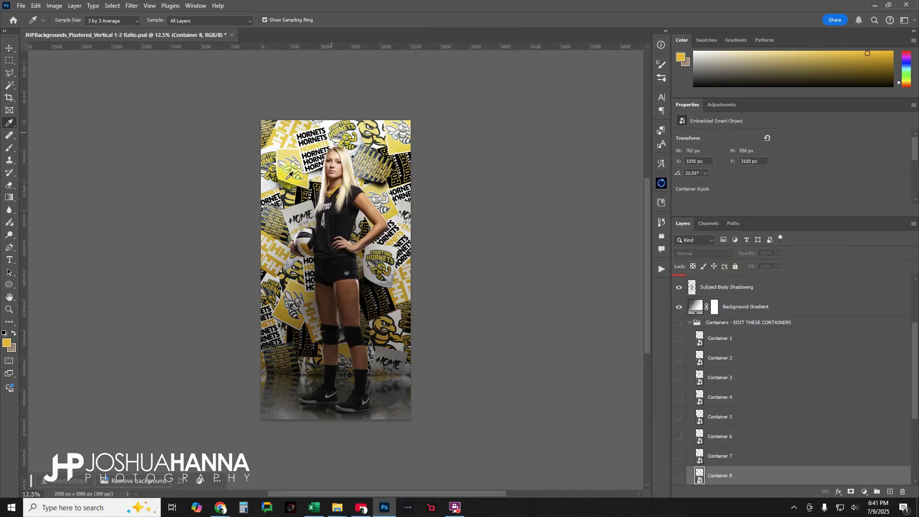
left_click_drag(290, 175, 401, 336)
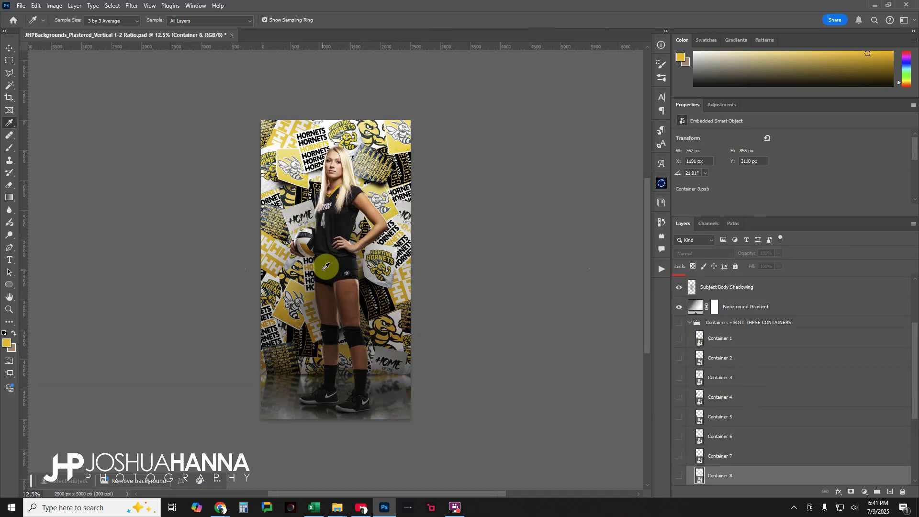
left_click_drag(325, 267, 314, 237)
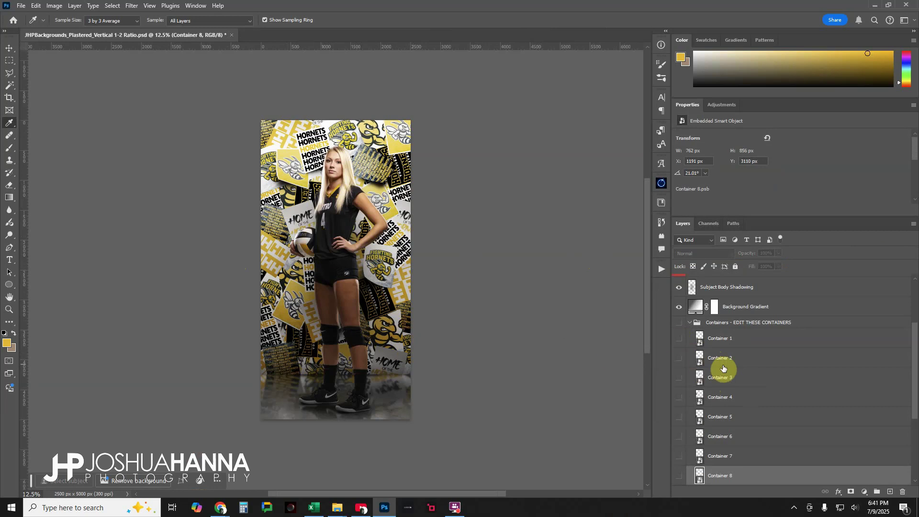
Collapse the "Containers - EDIT THESE CONTAINERS" group and expand the "Place Subject in This Group" group
scroll(722, 372, "down", 2)
scroll(720, 366, "up", 1)
scroll(720, 366, "up", 1)
left_click(690, 326)
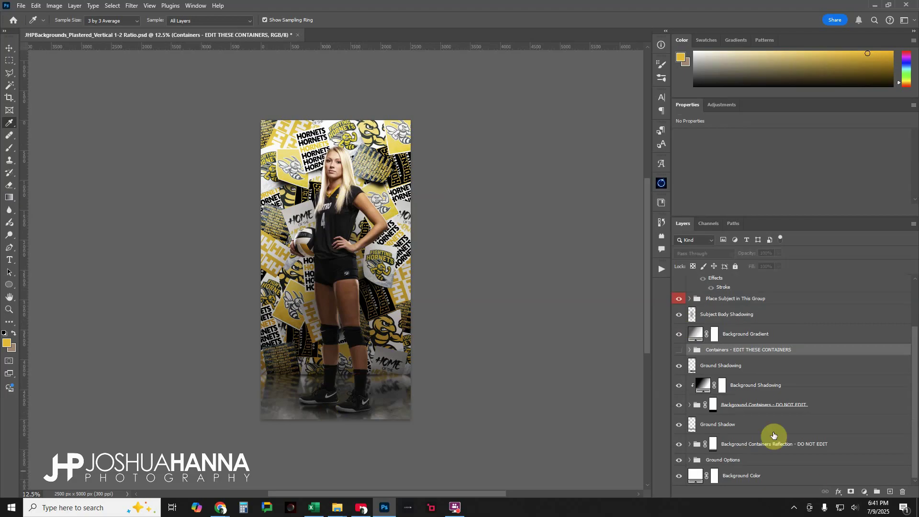
scroll(697, 349, "up", 3)
left_click(689, 346)
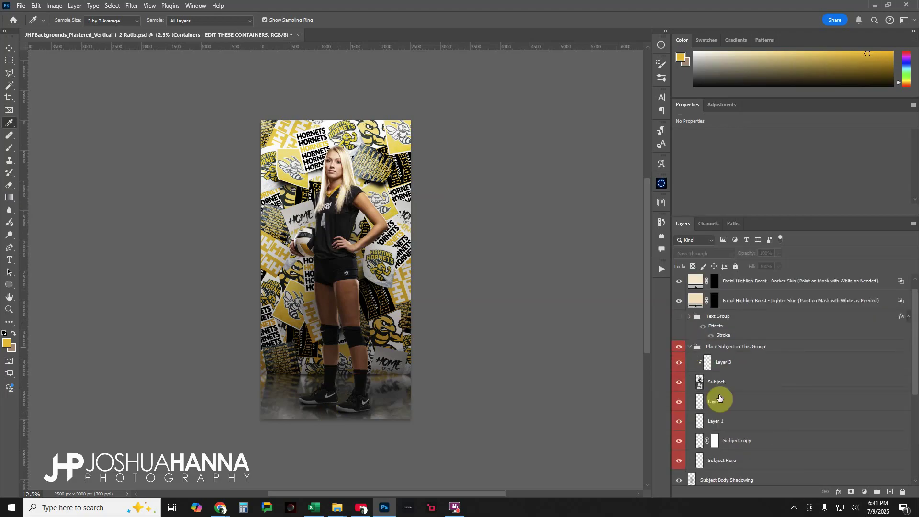
Hide Layer 2, Layer 1 and Subject copy, and enlarge Subject and Layer 3 together so the poster crops the player below the knees
left_click_drag(681, 407, 677, 441)
left_click(723, 383)
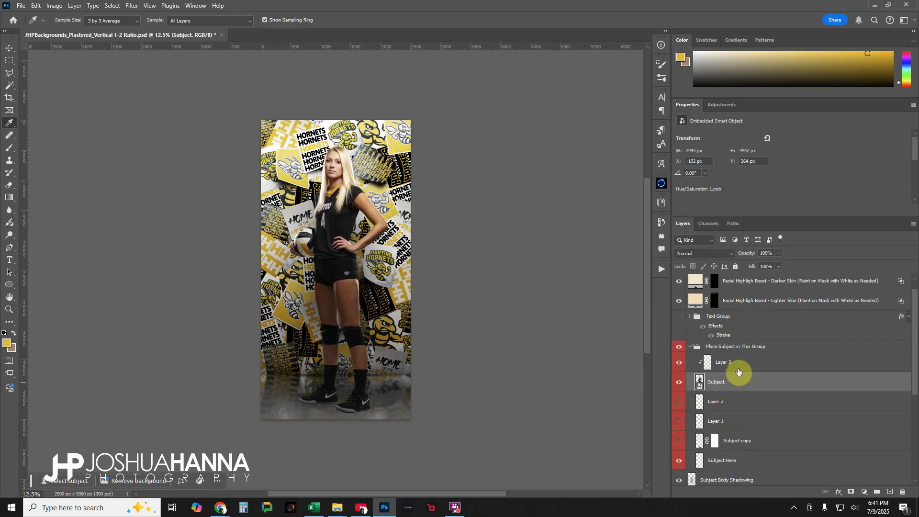
left_click(739, 369, "shift")
key("ctrl+t")
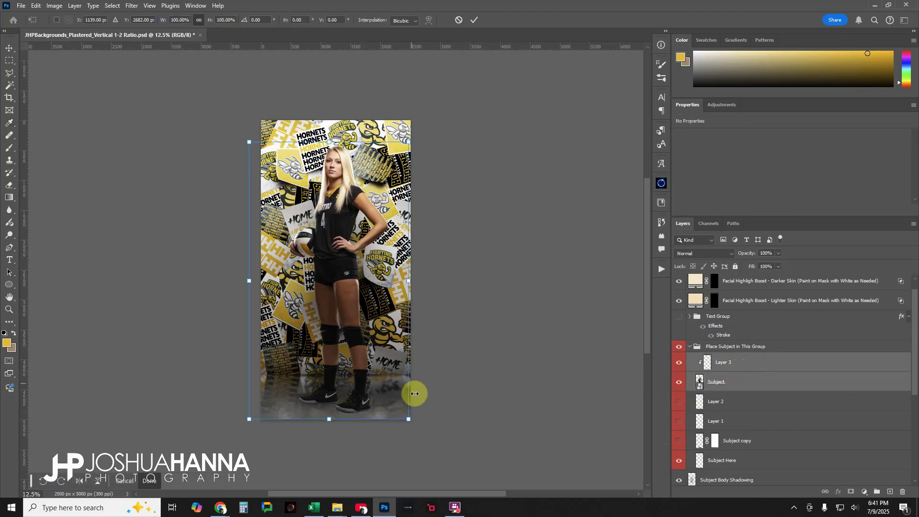
left_click_drag(413, 420, 437, 456)
left_click_drag(427, 406, 349, 304)
left_click(473, 21)
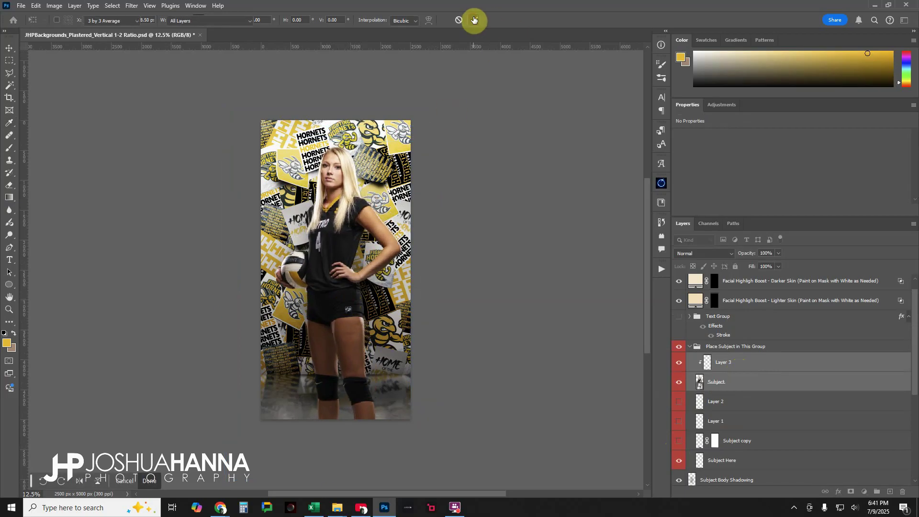
Hide the Ground Shadow and Ground Shadowing layers and disable the layer mask on the "Background Containers - DO NOT EDIT" group
scroll(742, 398, "down", 5)
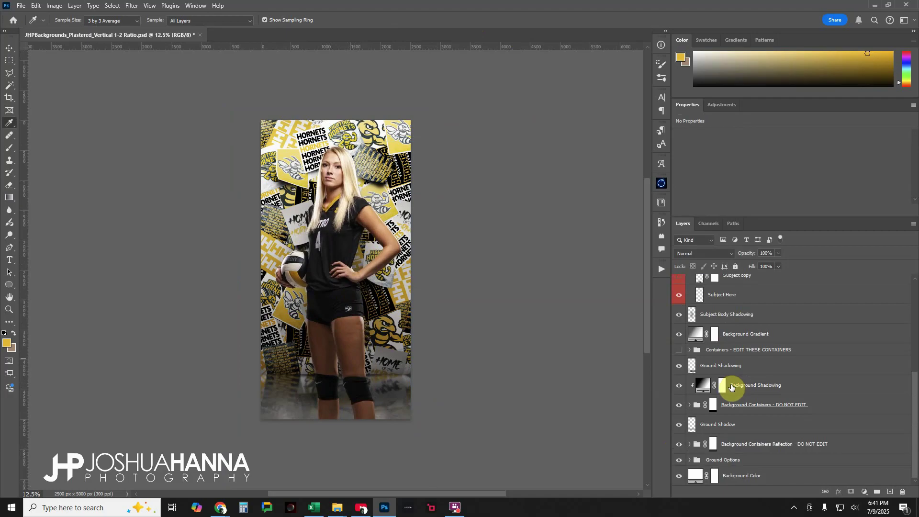
left_click(680, 425)
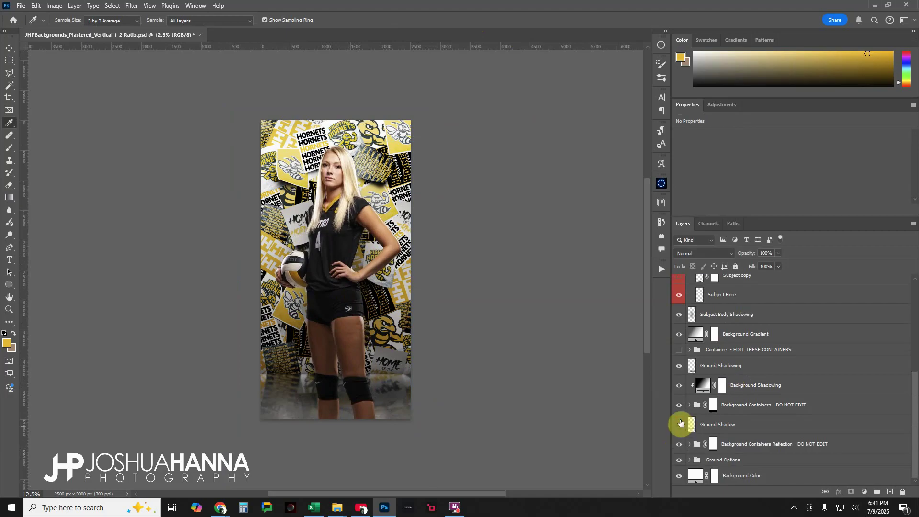
left_click(676, 368)
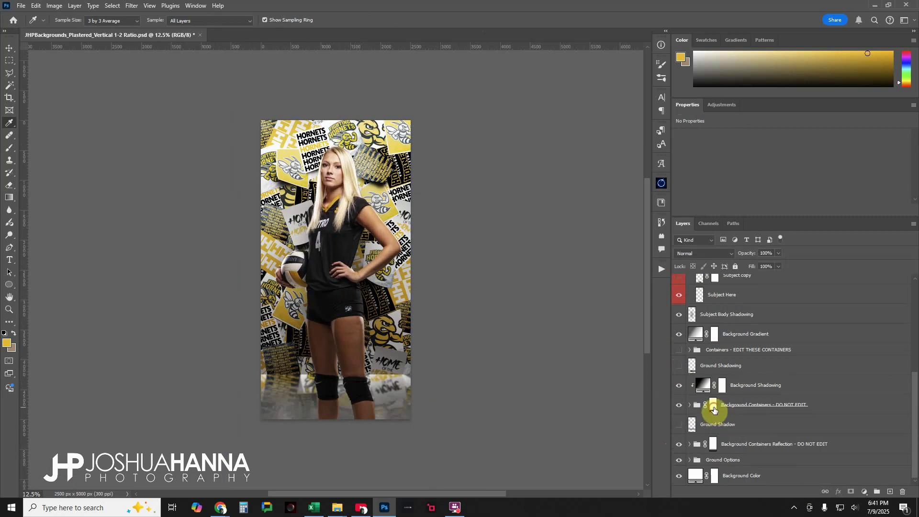
left_click(714, 407, "shift")
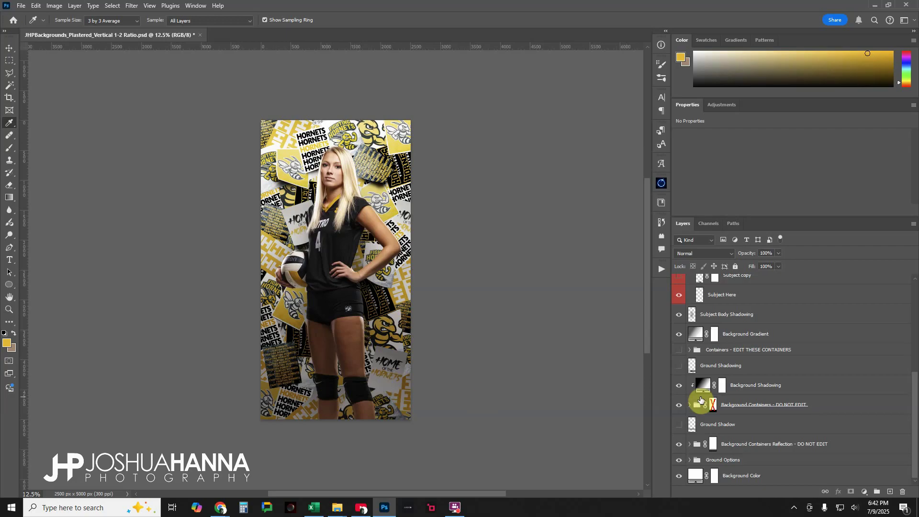
left_click(719, 402)
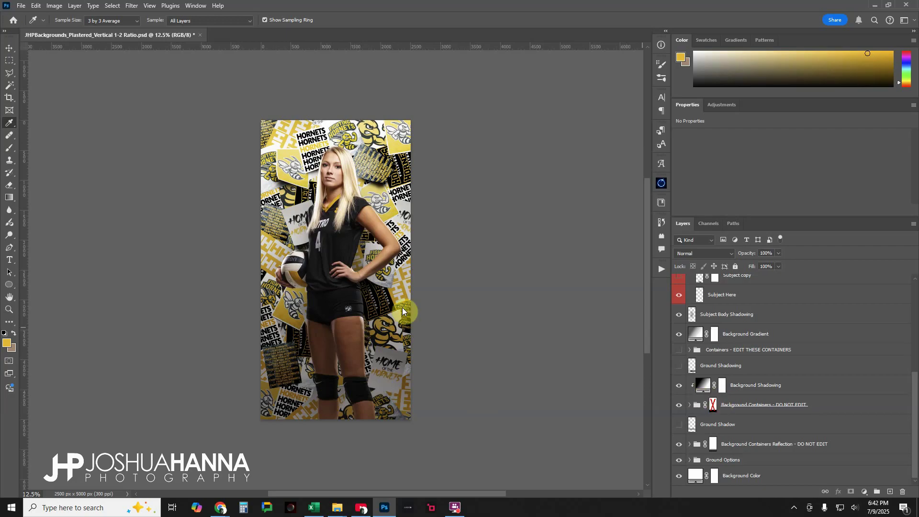
Move the enlarged player, with Subject and Layer 3 together, slightly lower on the poster
scroll(723, 378, "up", 4)
scroll(725, 377, "up", 2)
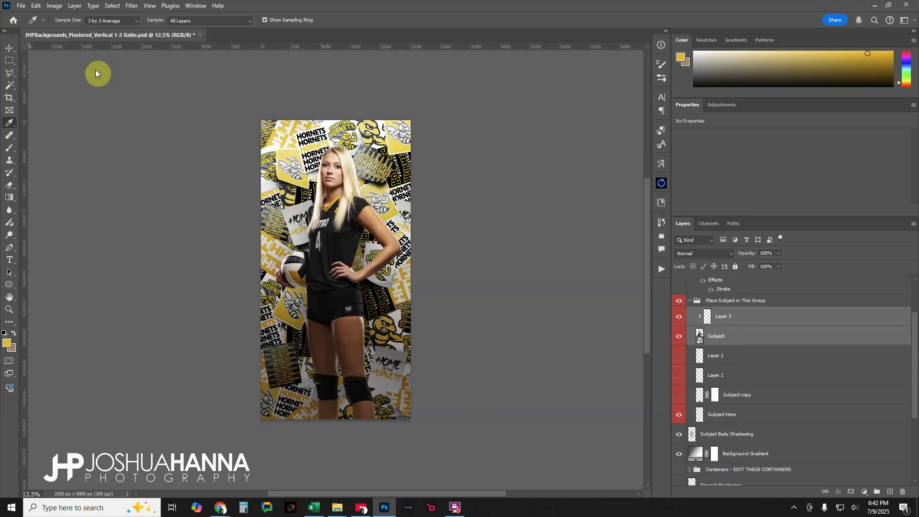
left_click(9, 48)
left_click_drag(367, 207, 339, 223)
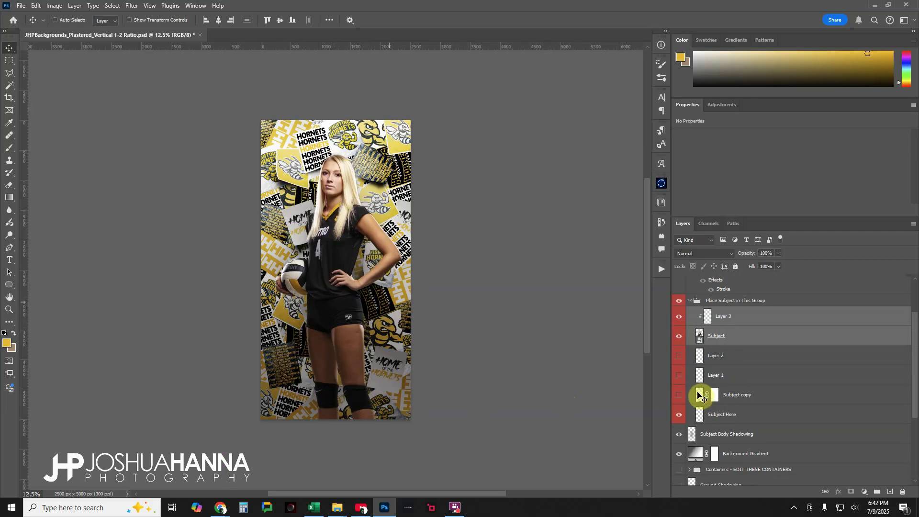
Show the Text Group, try its name text lower over the player's knees, undo the move and hide the group again
scroll(743, 380, "up", 3)
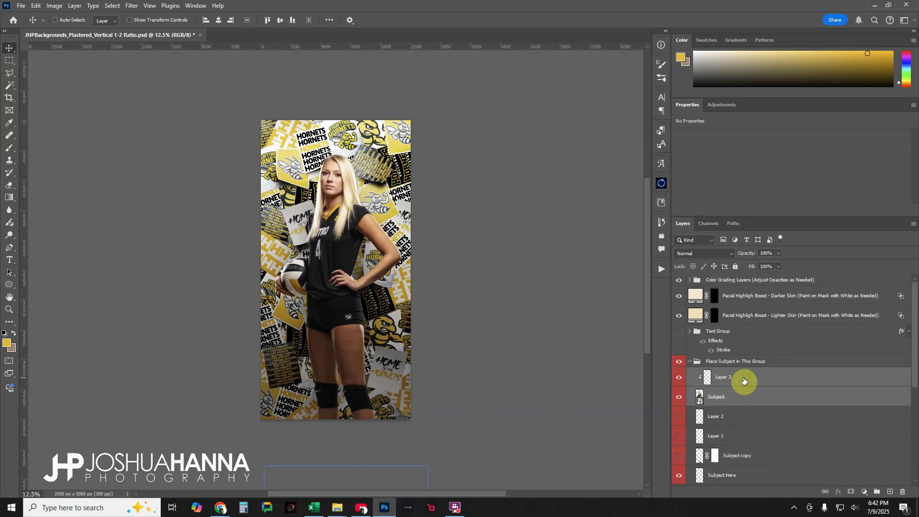
left_click(679, 334)
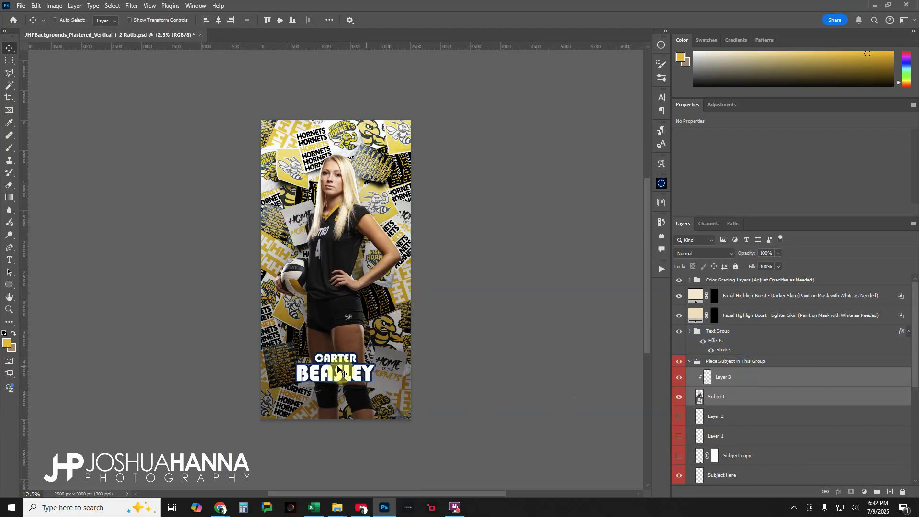
left_click(723, 333)
left_click_drag(338, 370, 338, 386)
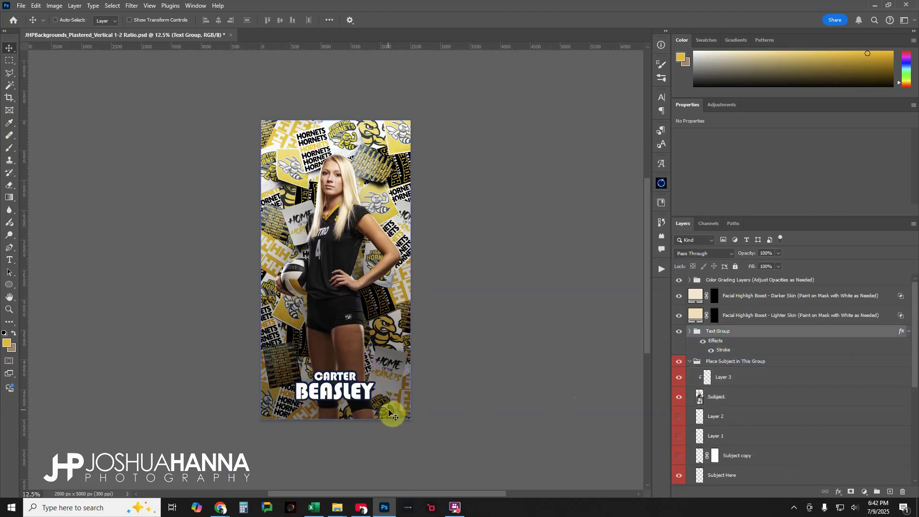
key("ctrl+z")
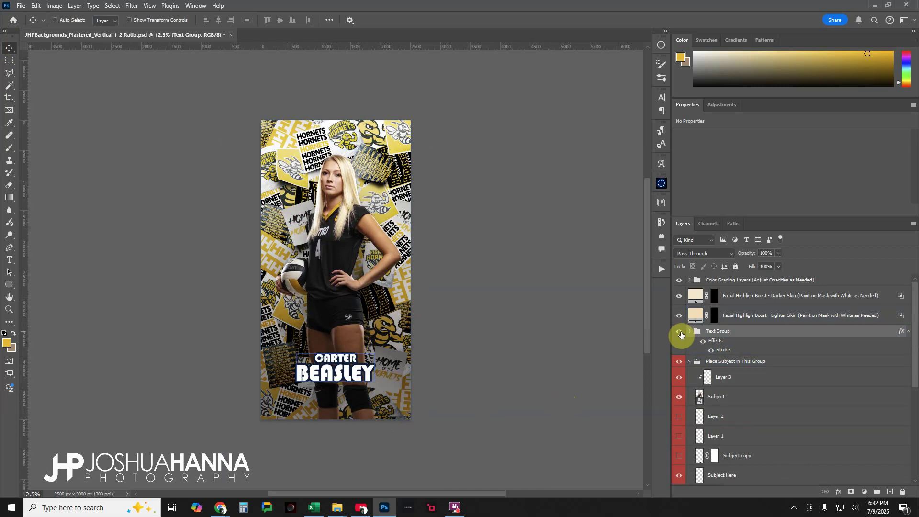
left_click(679, 332)
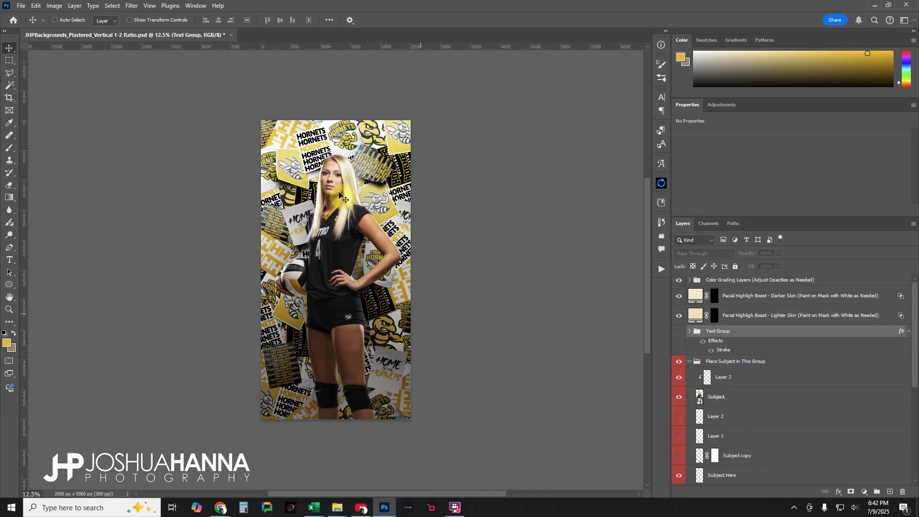
Toggle the visibility of the "Place Subject in This Group" group to check the poster background without the player
left_click(353, 259, "ctrl")
left_click(486, 357, "ctrl")
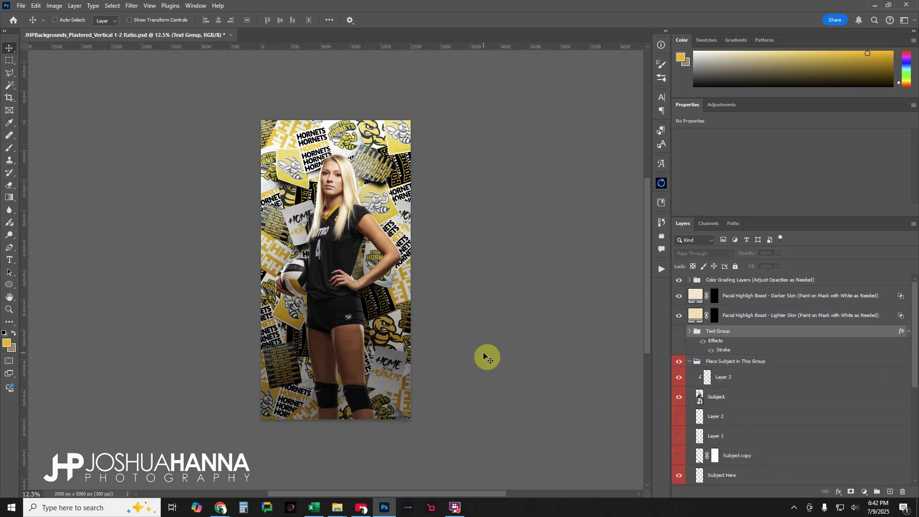
left_click(680, 360)
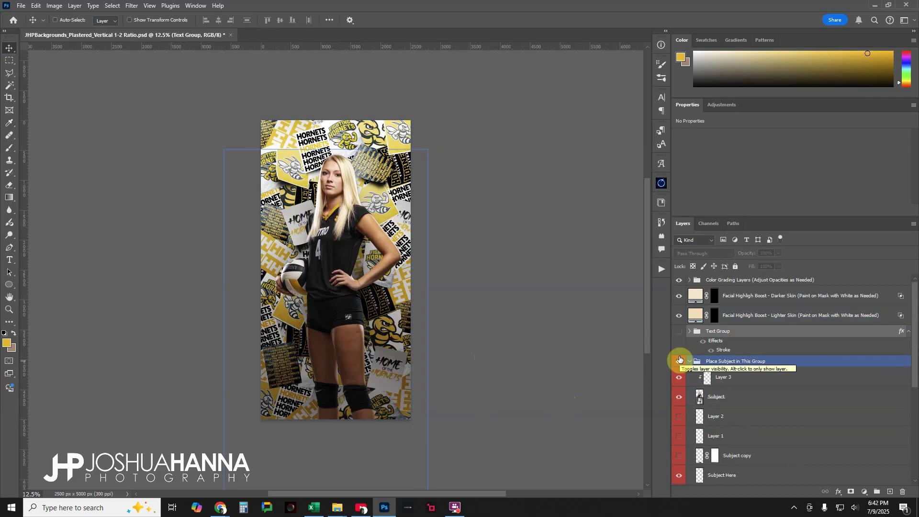